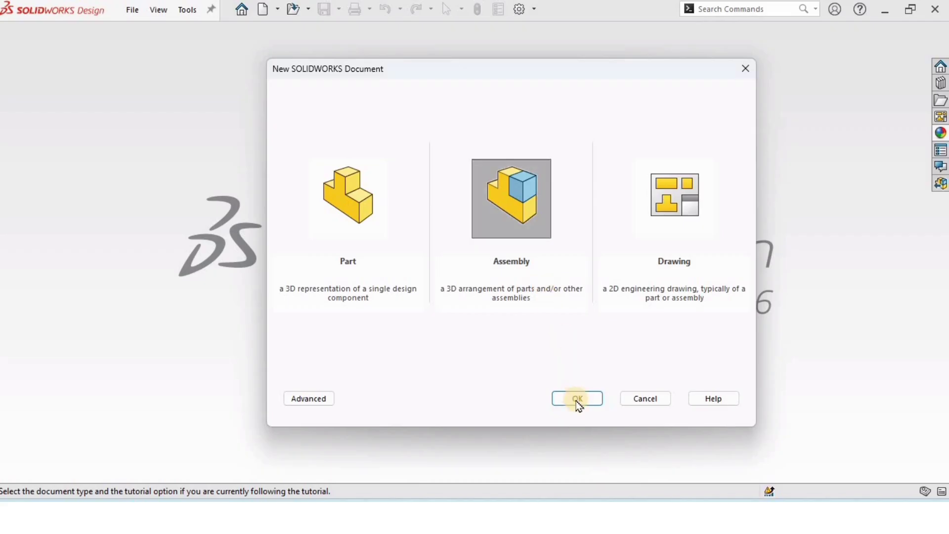
# Create a new assembly document and dismiss the initial component selection without inserting anything.
pyautogui.click(572, 395)
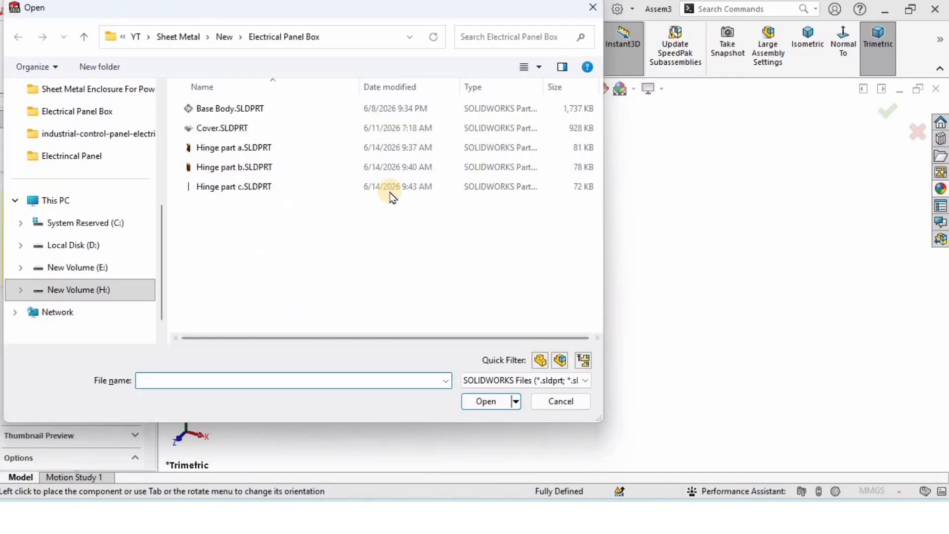
pyautogui.click(592, 8)
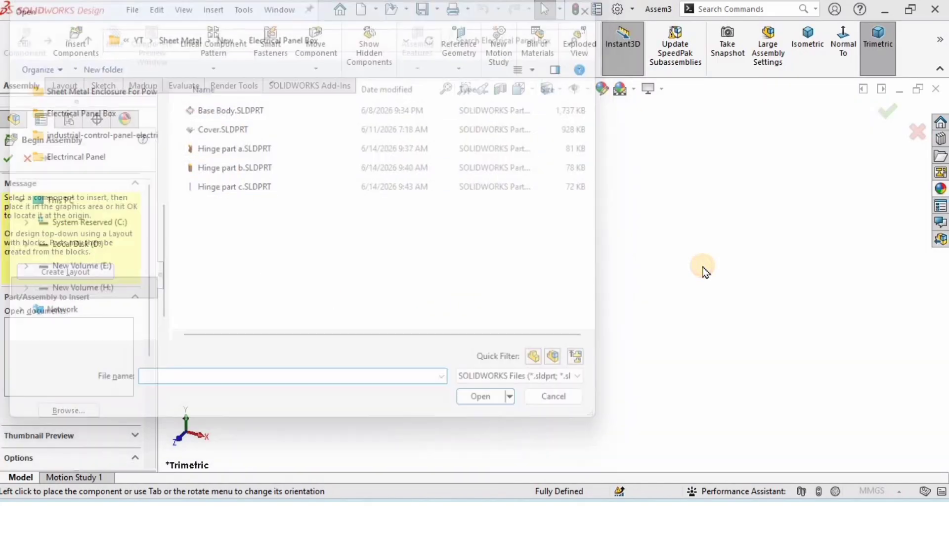
pyautogui.click(27, 159)
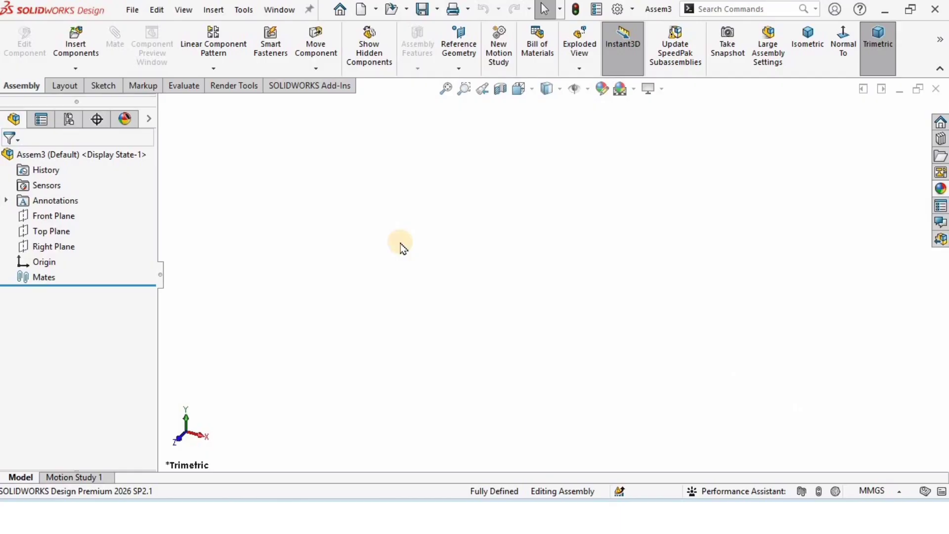
# Insert Base Body.SLDPRT as the first component and place it in the assembly.
pyautogui.click(84, 42)
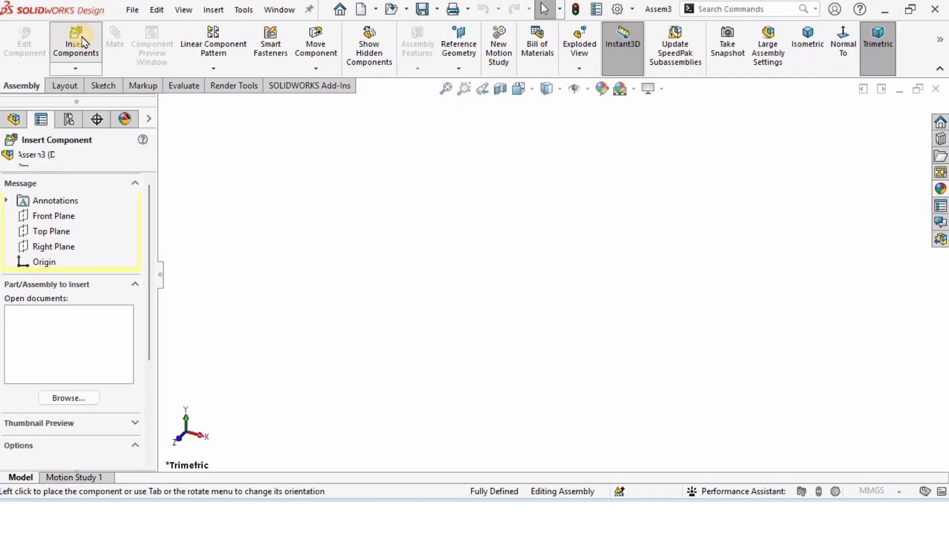
pyautogui.click(69, 396)
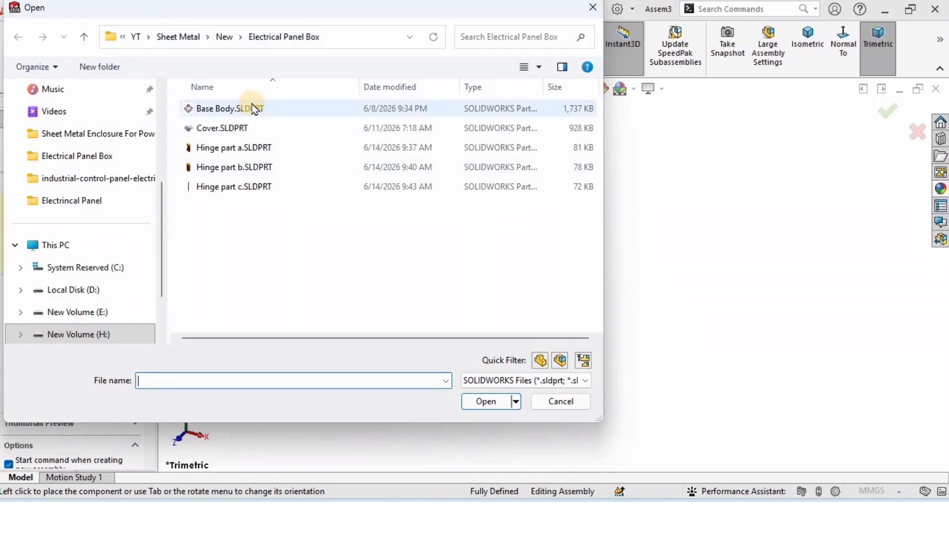
pyautogui.click(277, 109)
pyautogui.click(486, 401)
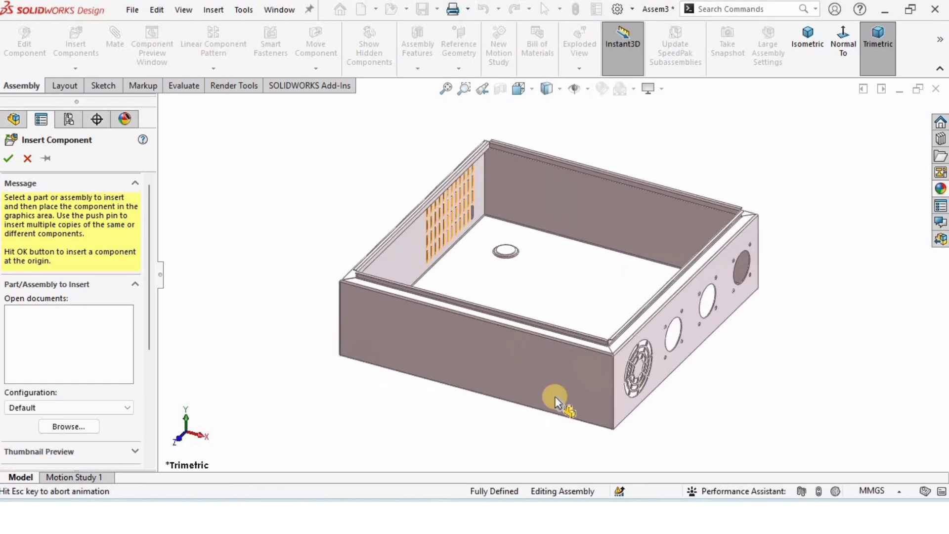
pyautogui.click(555, 399)
pyautogui.moveTo(555, 398); pyautogui.dragTo(553, 297, button='middle')
pyautogui.scroll(-2, 535, 221)
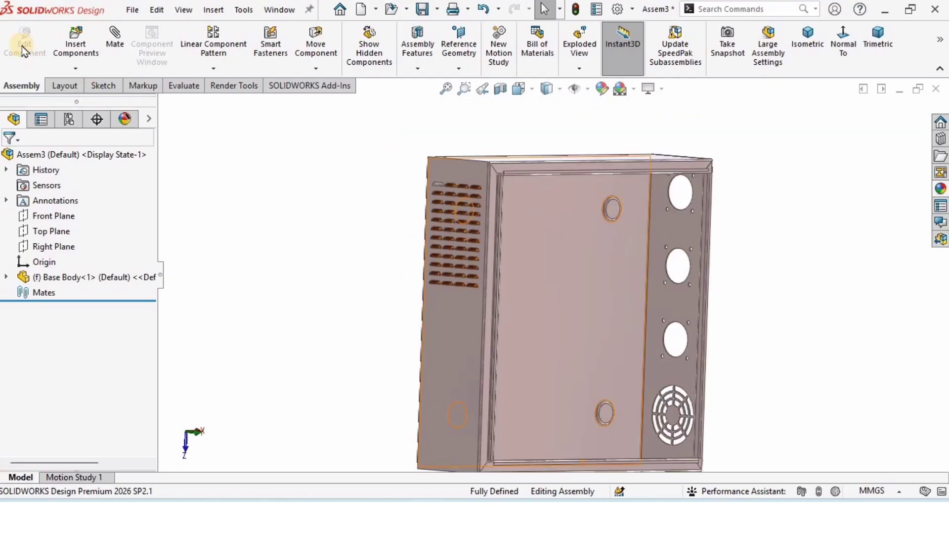
# Insert Hinge part a.SLDPRT and place it in the empty space beside the louvred side of the box.
pyautogui.click(81, 48)
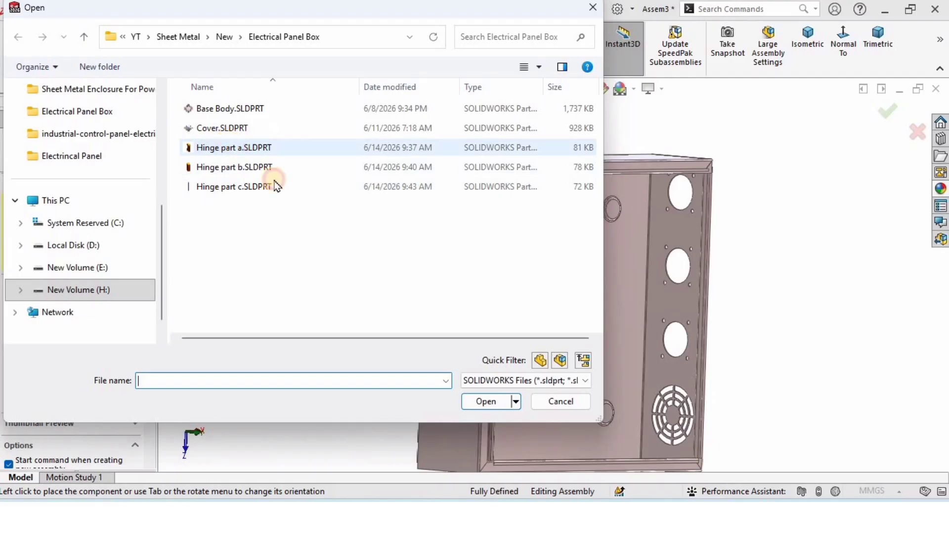
pyautogui.click(232, 148)
pyautogui.click(486, 401)
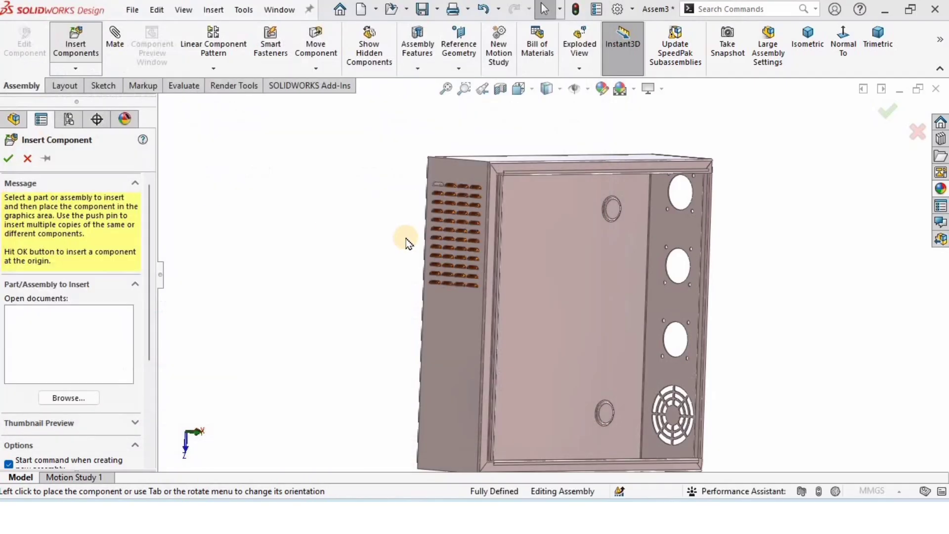
pyautogui.scroll(-3, 447, 225)
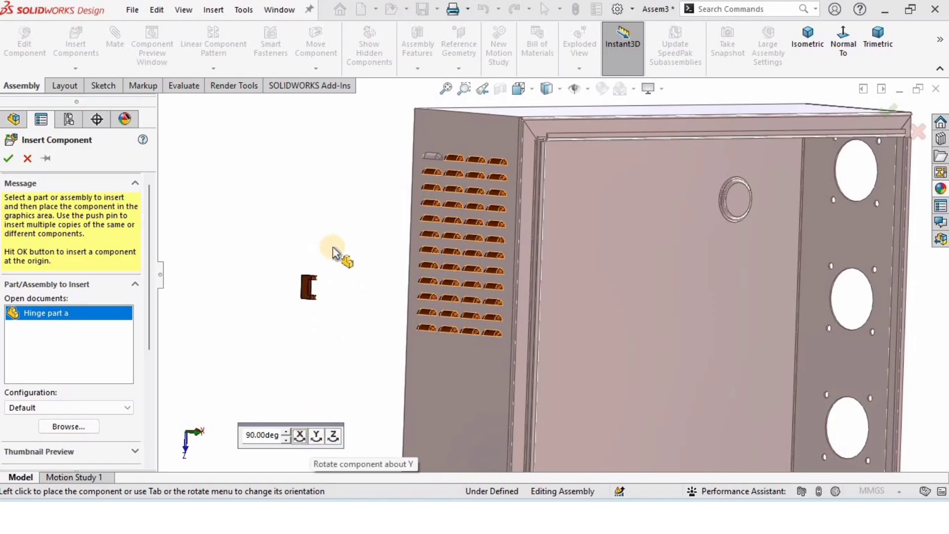
pyautogui.click(342, 245)
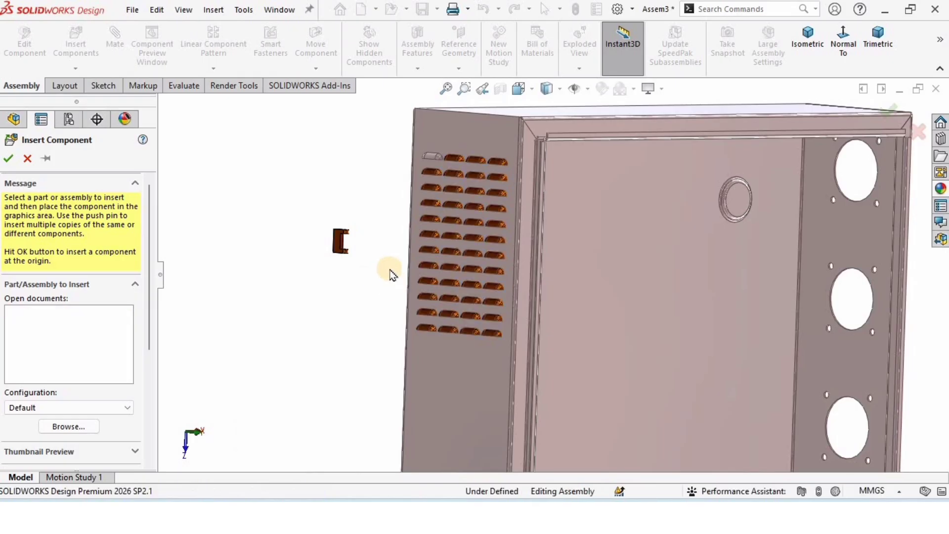
# Rotate Hinge part a with Rotate Component so its knuckles point away from the louvred side of the box.
pyautogui.scroll(2, 480, 269)
pyautogui.moveTo(484, 269); pyautogui.dragTo(482, 285, button='middle')
pyautogui.scroll(-2, 449, 270)
pyautogui.scroll(-3, 448, 271)
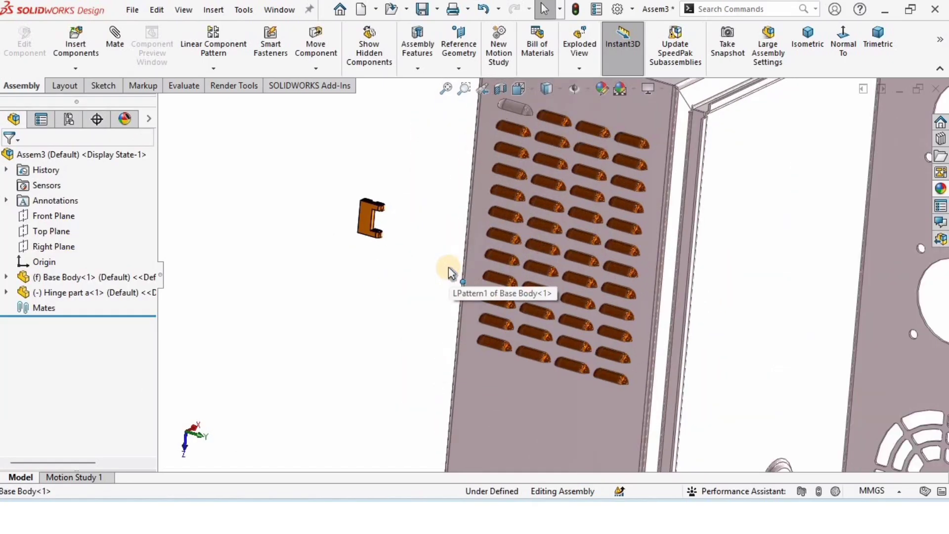
pyautogui.click(325, 67)
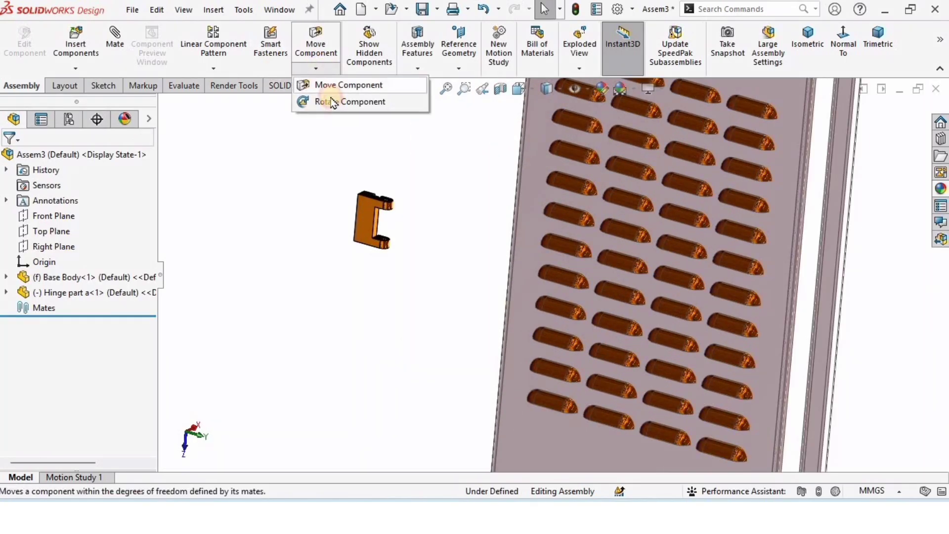
pyautogui.click(333, 102)
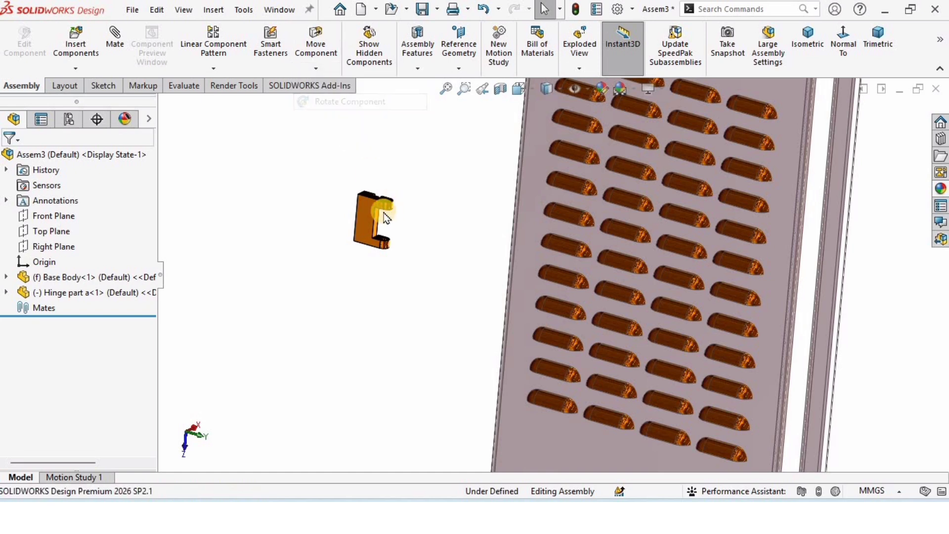
pyautogui.moveTo(350, 217); pyautogui.dragTo(347, 214)
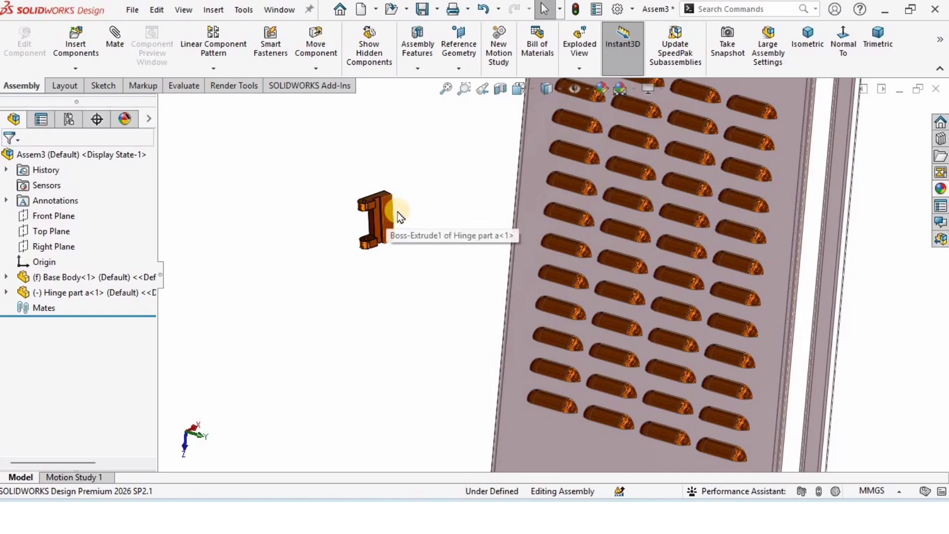
# Add a coincident mate between the narrow flat side face of Hinge part a and the rim face beside the louvred wall.
pyautogui.click(395, 211)
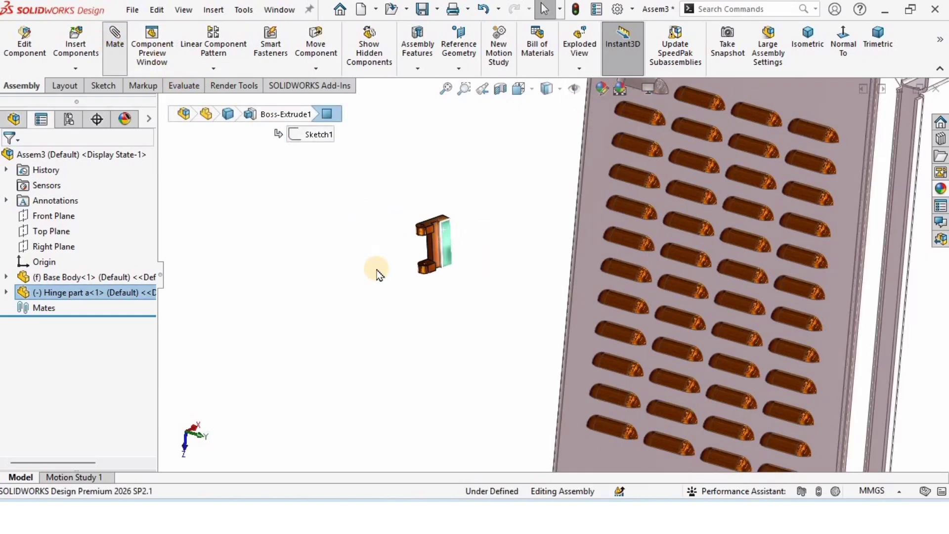
pyautogui.scroll(4, 578, 255)
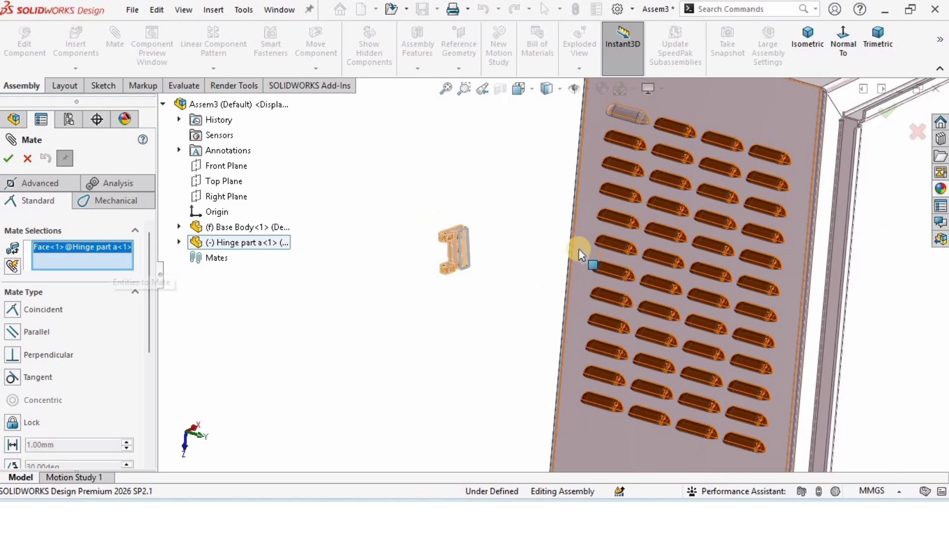
pyautogui.scroll(-2, 734, 248)
pyautogui.moveTo(744, 242); pyautogui.dragTo(758, 248, button='middle')
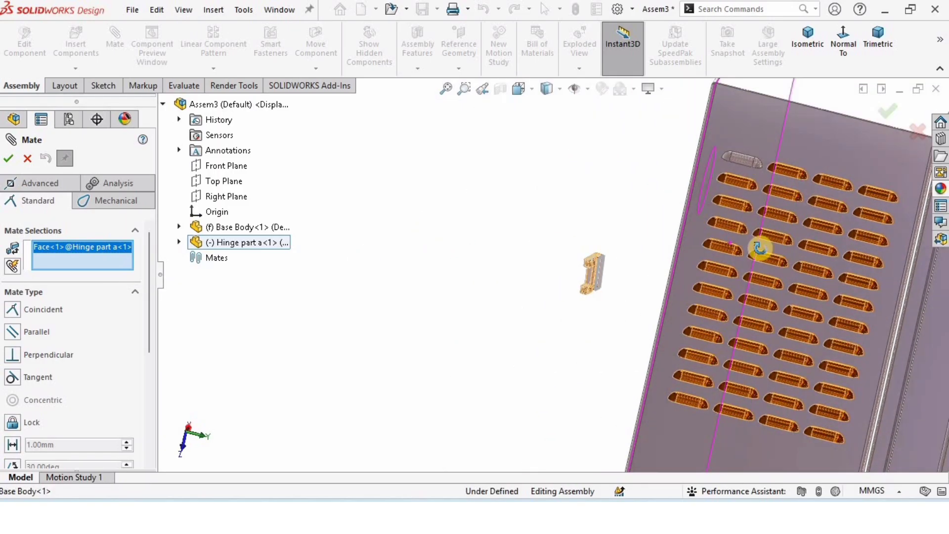
pyautogui.scroll(5, 762, 250)
pyautogui.scroll(-4, 692, 277)
pyautogui.moveTo(513, 272); pyautogui.dragTo(788, 311, button='middle')
pyautogui.scroll(-6, 737, 311)
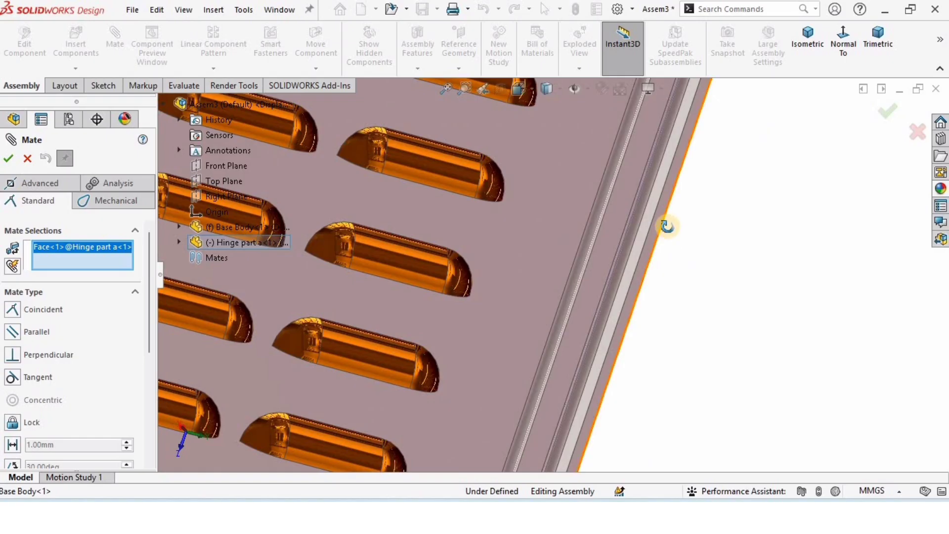
pyautogui.moveTo(667, 226); pyautogui.dragTo(661, 215, button='middle')
pyautogui.scroll(-2, 659, 212)
pyautogui.click(650, 169)
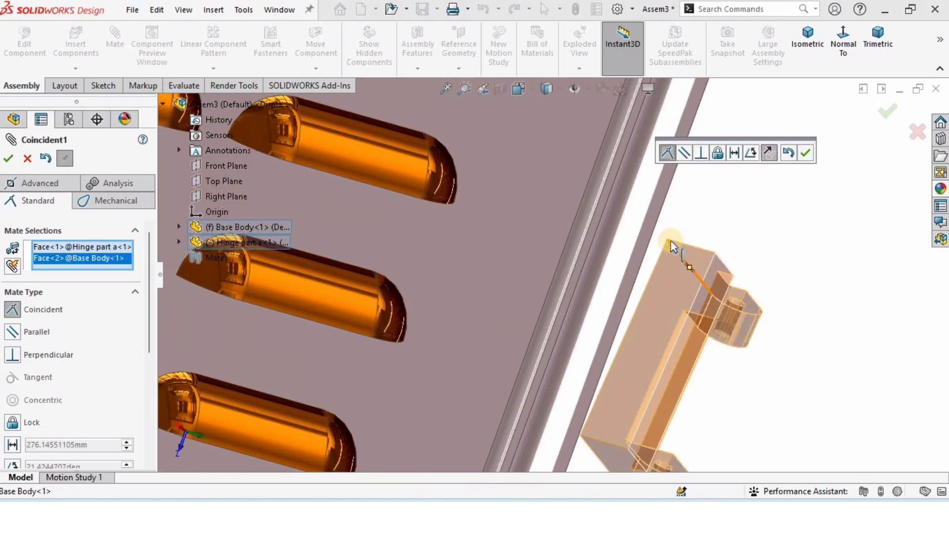
pyautogui.scroll(6, 671, 247)
pyautogui.moveTo(571, 265); pyautogui.dragTo(547, 264, button='middle')
pyautogui.scroll(-3, 546, 264)
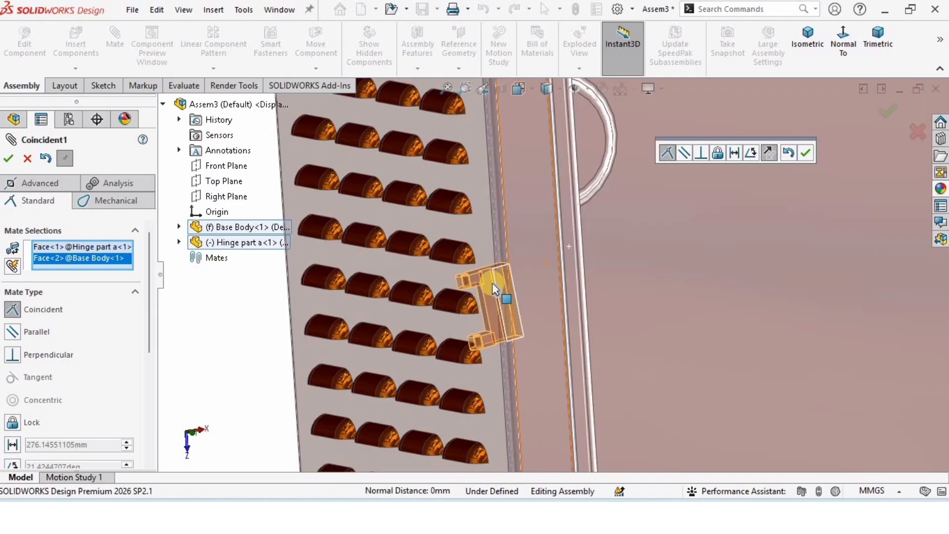
pyautogui.scroll(-2, 494, 286)
pyautogui.click(808, 154)
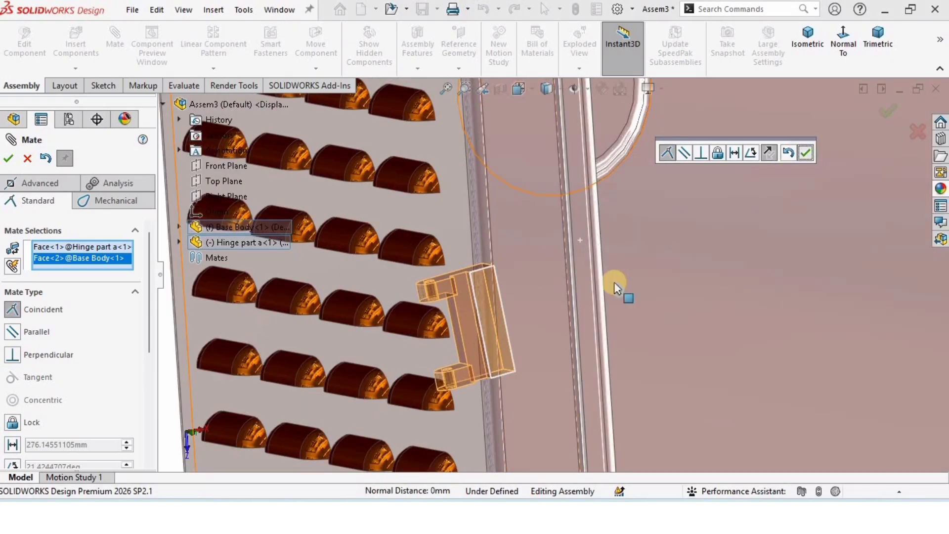
# Add a second coincident mate between the adjoining flat face of Hinge part a and the adjacent rim flange face of Base Body.
pyautogui.moveTo(525, 299); pyautogui.dragTo(462, 296, button='middle')
pyautogui.scroll(-5, 476, 285)
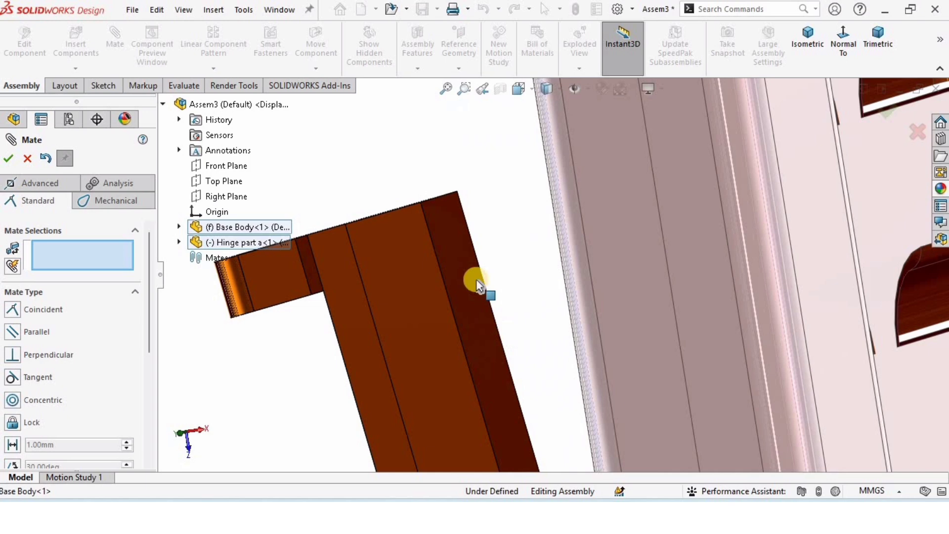
pyautogui.click(459, 254)
pyautogui.scroll(5, 654, 278)
pyautogui.moveTo(642, 220); pyautogui.dragTo(706, 250, button='middle')
pyautogui.scroll(-5, 654, 233)
pyautogui.click(655, 232)
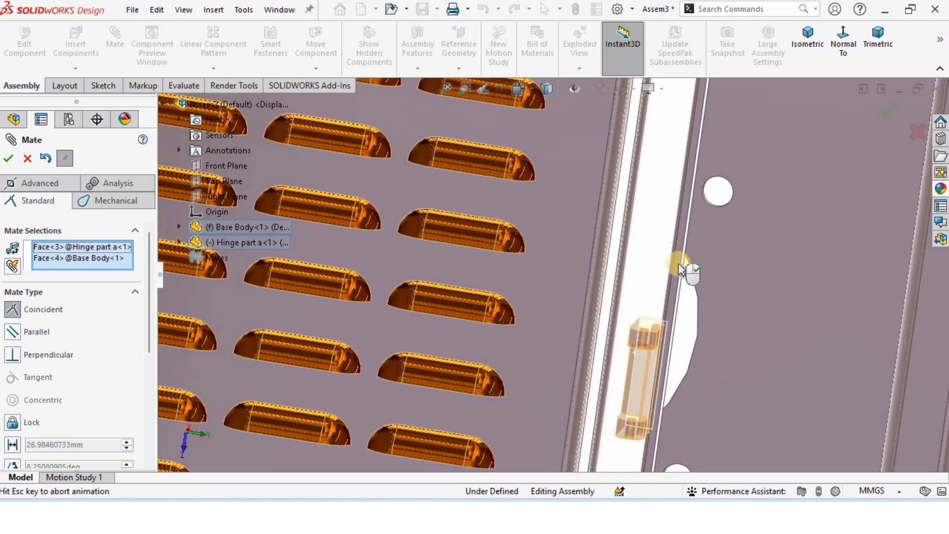
pyautogui.click(811, 216)
pyautogui.scroll(1, 680, 357)
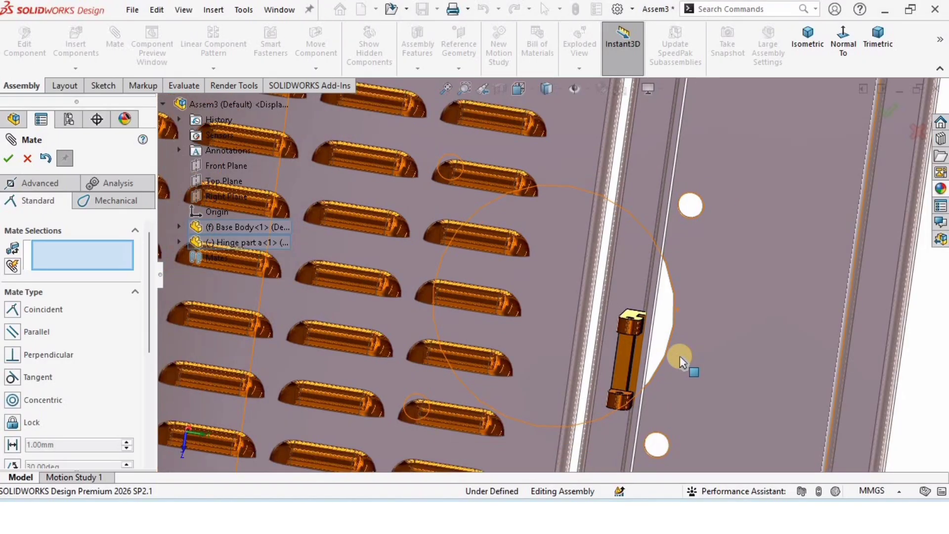
# Leave the Mate command and slide Hinge part a along the rim to test its remaining freedom of movement.
pyautogui.press('Escape')
pyautogui.moveTo(680, 355); pyautogui.dragTo(536, 301, button='middle')
pyautogui.moveTo(536, 299); pyautogui.dragTo(526, 268)
pyautogui.moveTo(527, 218); pyautogui.dragTo(525, 250)
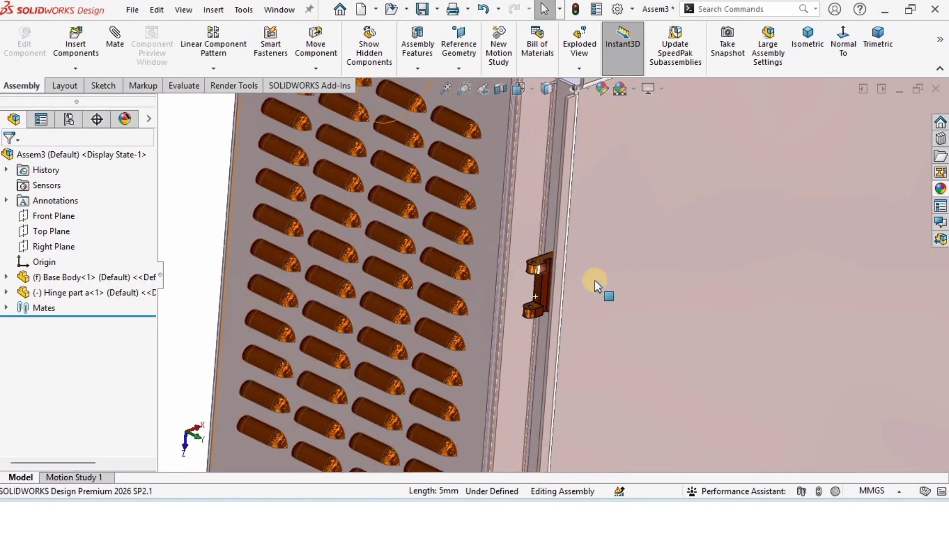
pyautogui.scroll(3, 595, 280)
pyautogui.click(278, 242)
pyautogui.scroll(-1, 577, 271)
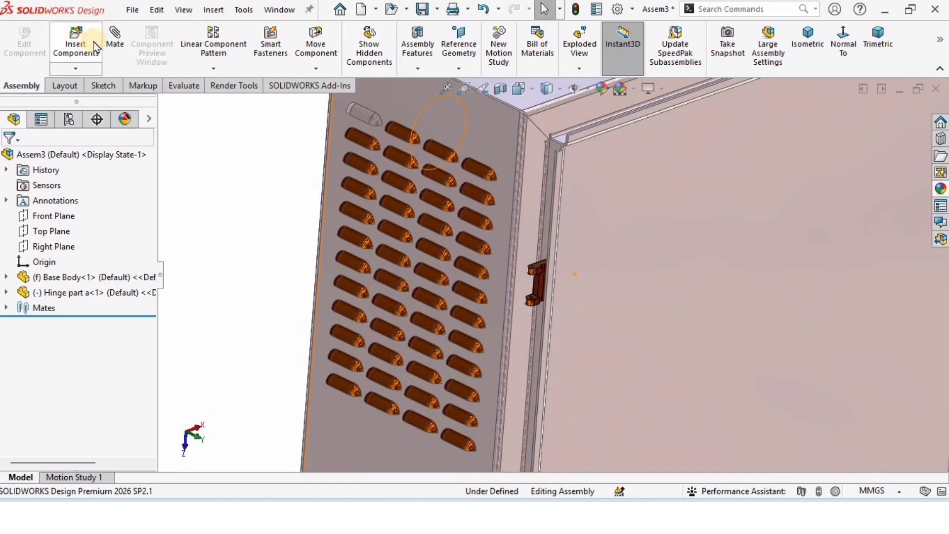
# Add a 65 mm distance mate between the box's outer top face and the upper end face of Hinge part a.
pyautogui.click(114, 39)
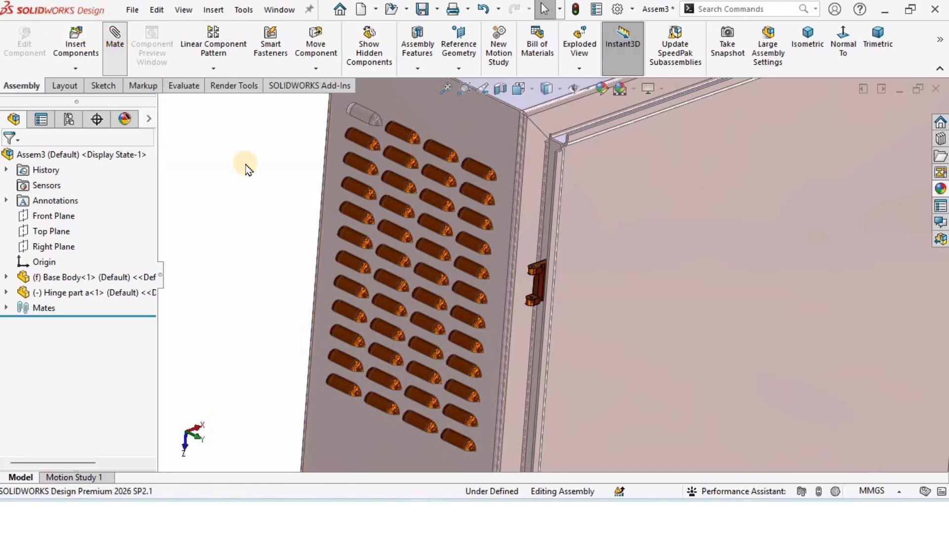
pyautogui.scroll(2, 544, 160)
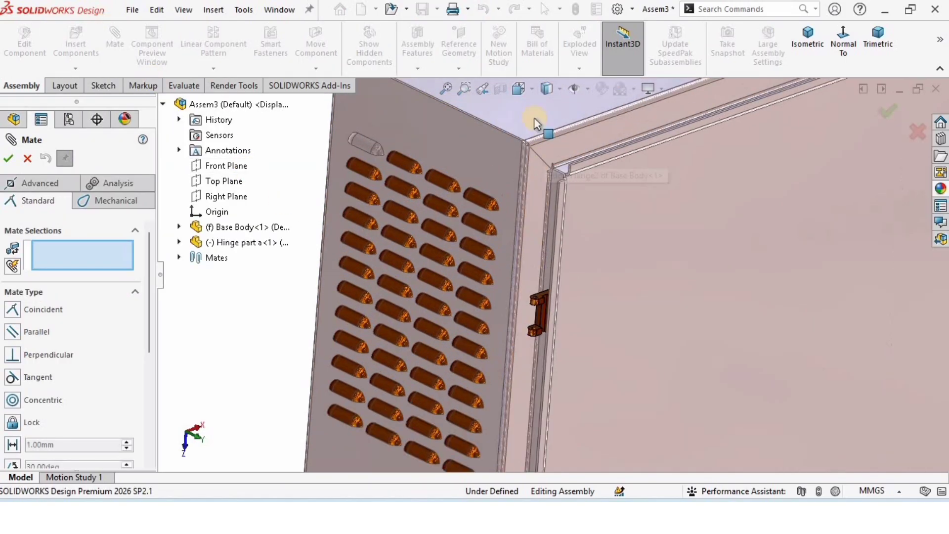
pyautogui.click(534, 117)
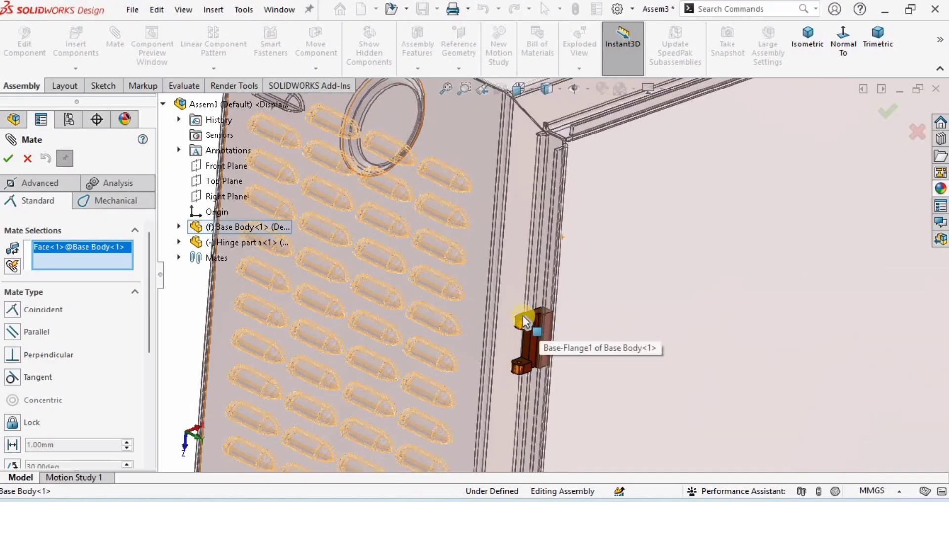
pyautogui.scroll(-6, 545, 304)
pyautogui.click(544, 302)
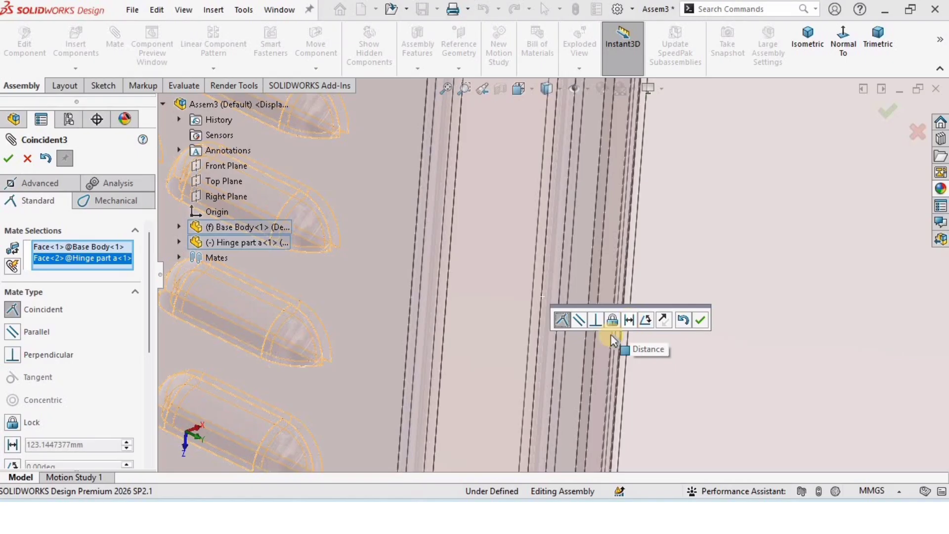
pyautogui.click(12, 445)
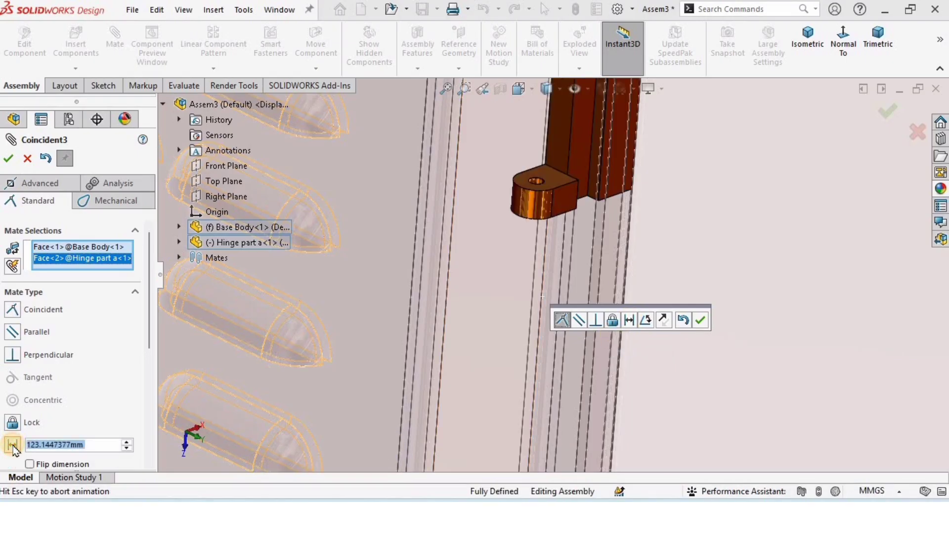
pyautogui.scroll(10, 557, 226)
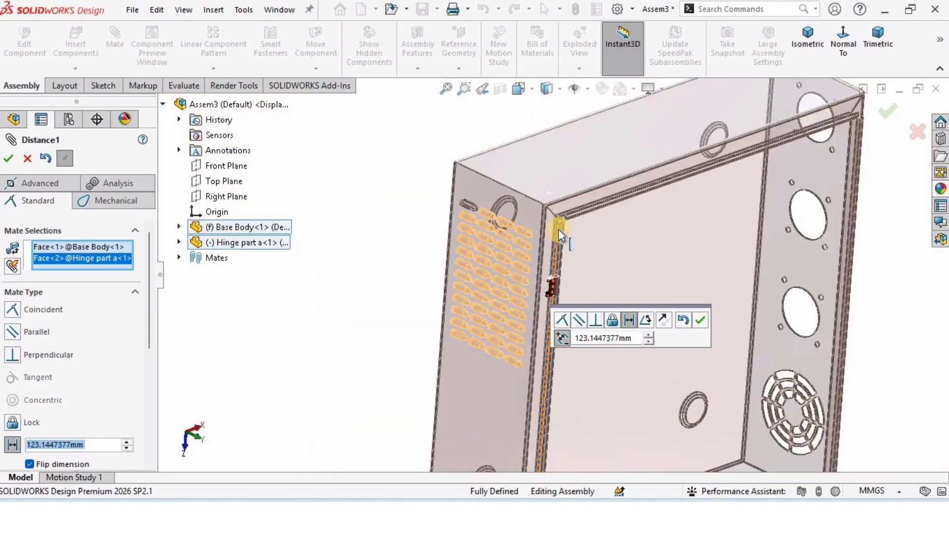
pyautogui.click(594, 338)
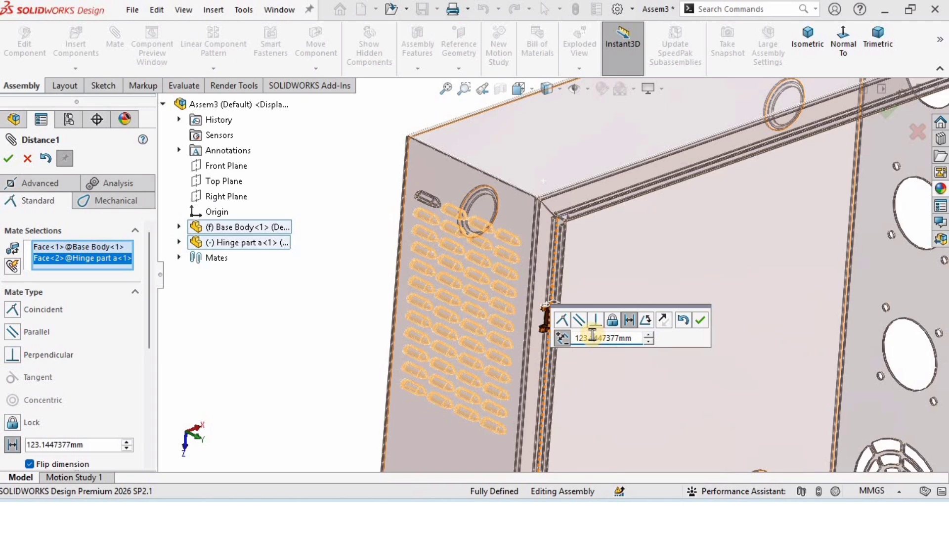
pyautogui.press('Return')
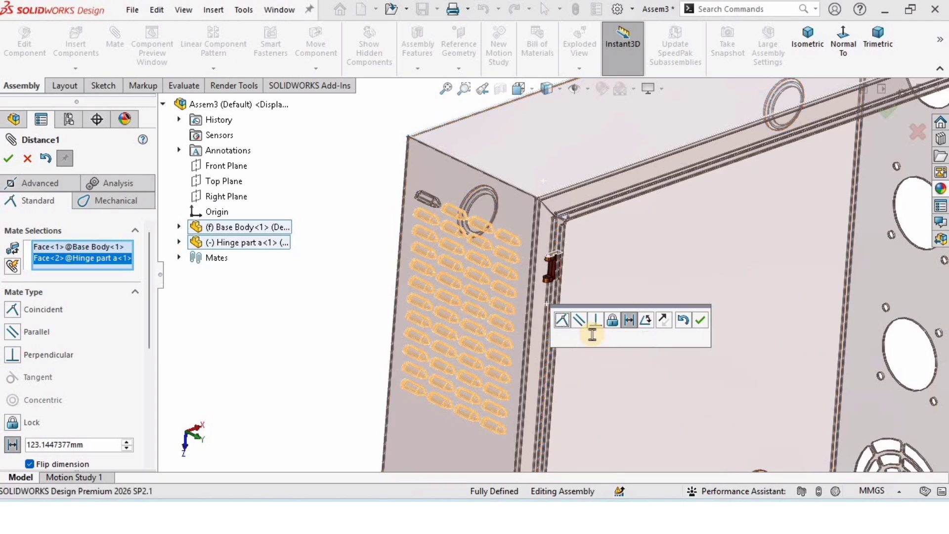
pyautogui.scroll(-2, 557, 273)
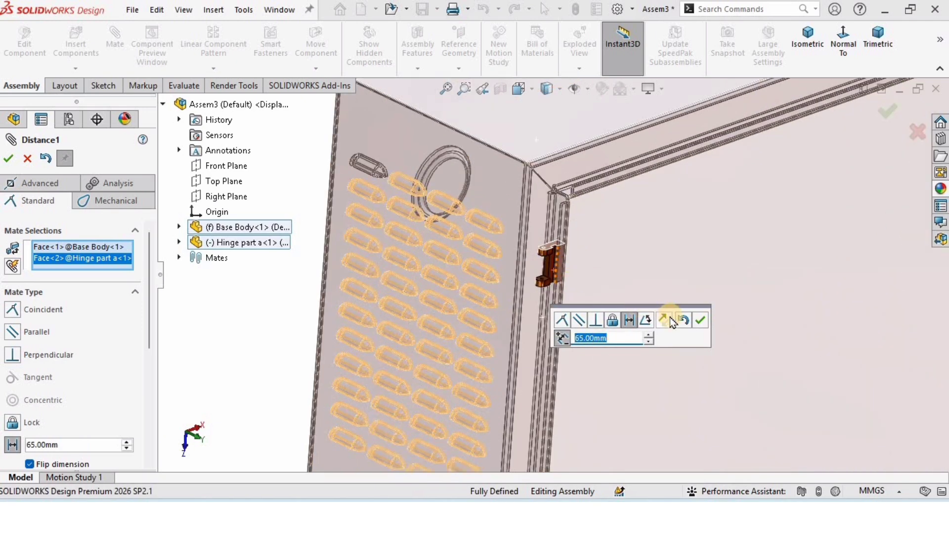
pyautogui.click(701, 320)
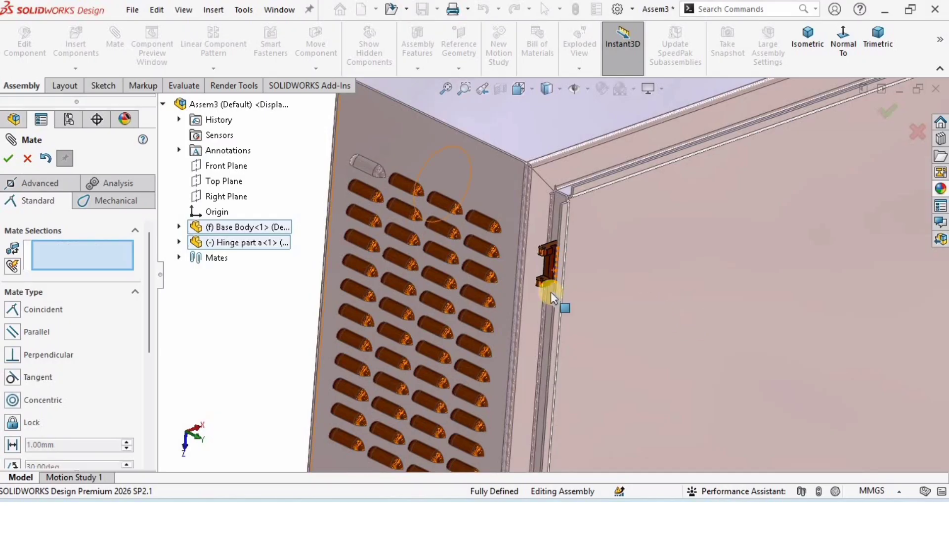
pyautogui.click(441, 314)
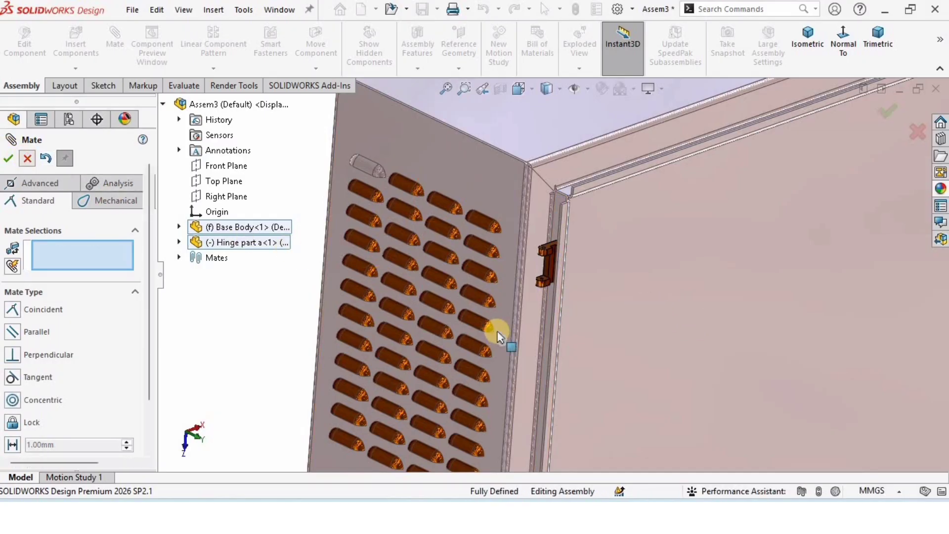
# Insert the Cover part from the Electrical Panel Box folder and place it in front of the box.
pyautogui.scroll(5, 580, 328)
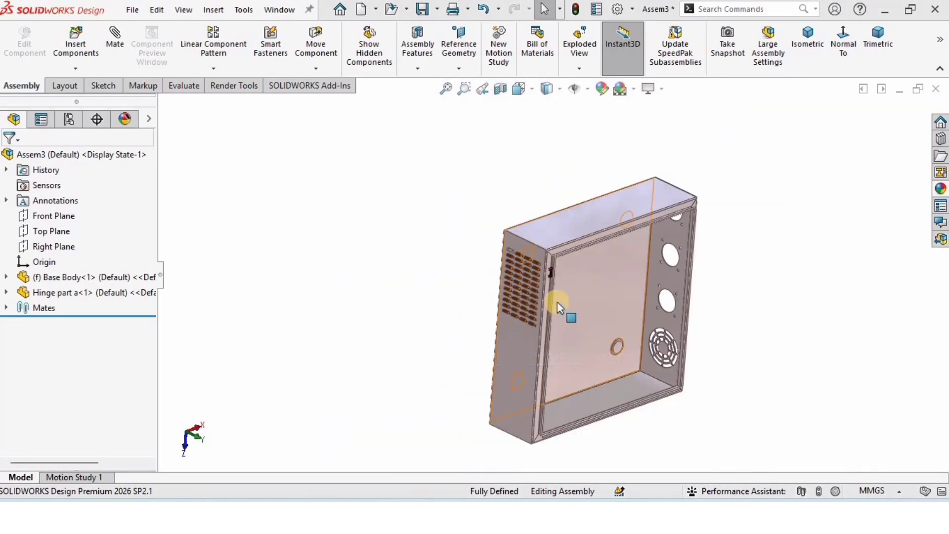
pyautogui.scroll(-4, 556, 280)
pyautogui.scroll(1, 557, 267)
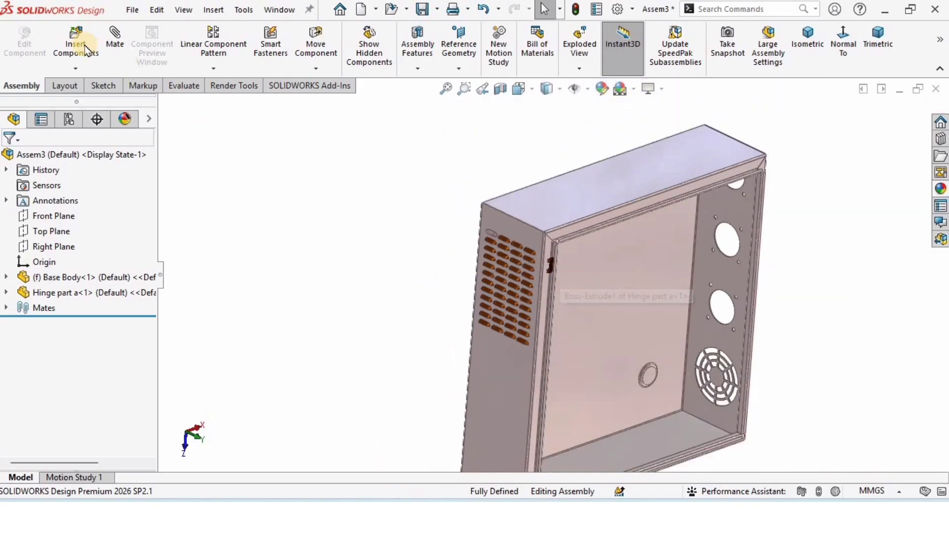
pyautogui.click(74, 45)
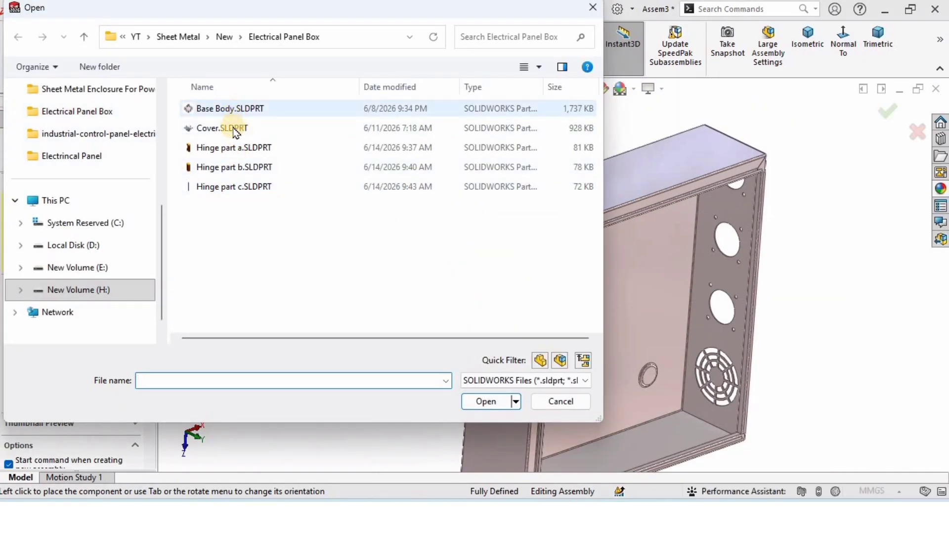
pyautogui.click(233, 130)
pyautogui.click(478, 398)
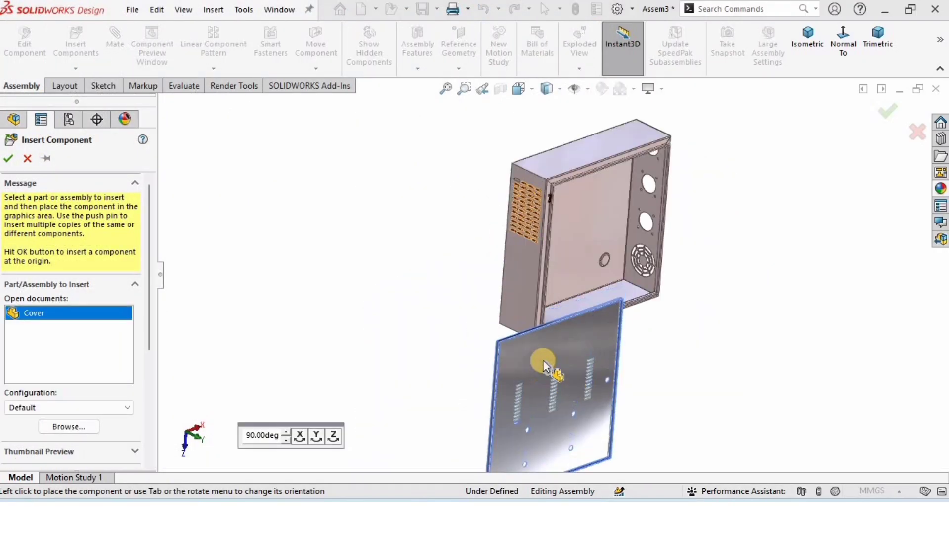
pyautogui.click(554, 211)
pyautogui.scroll(-5, 569, 254)
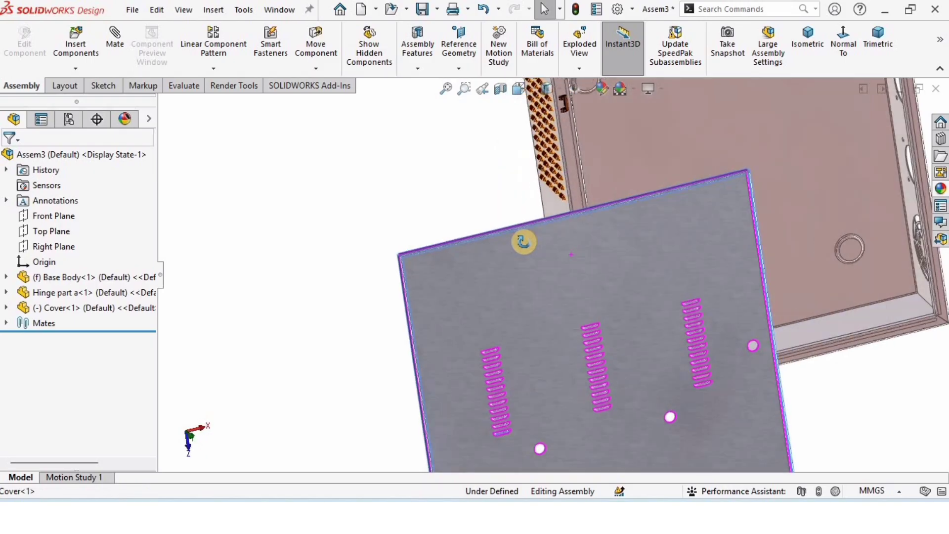
pyautogui.moveTo(524, 241); pyautogui.dragTo(546, 270, button='middle')
# Move the Cover clear of the box so it sits beside the louvred wall.
pyautogui.moveTo(630, 275); pyautogui.dragTo(690, 147)
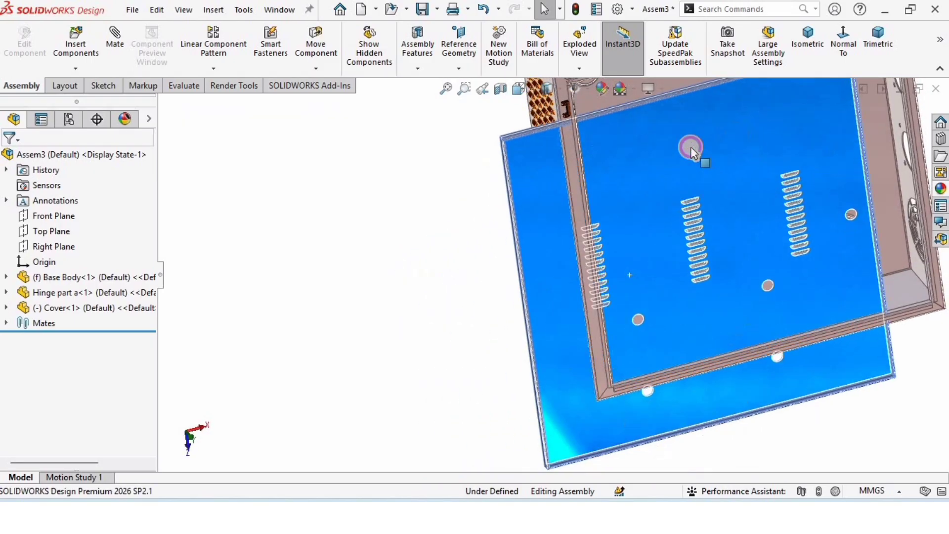
pyautogui.scroll(5, 643, 161)
pyautogui.moveTo(643, 161); pyautogui.dragTo(633, 188, button='middle')
pyautogui.scroll(-5, 626, 220)
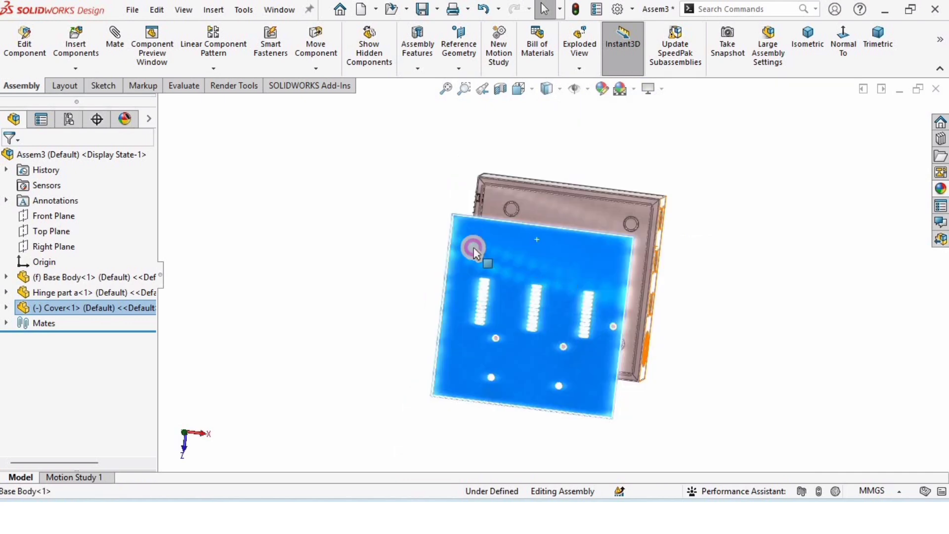
pyautogui.moveTo(474, 249); pyautogui.dragTo(364, 217)
pyautogui.scroll(4, 527, 270)
pyautogui.scroll(-3, 528, 270)
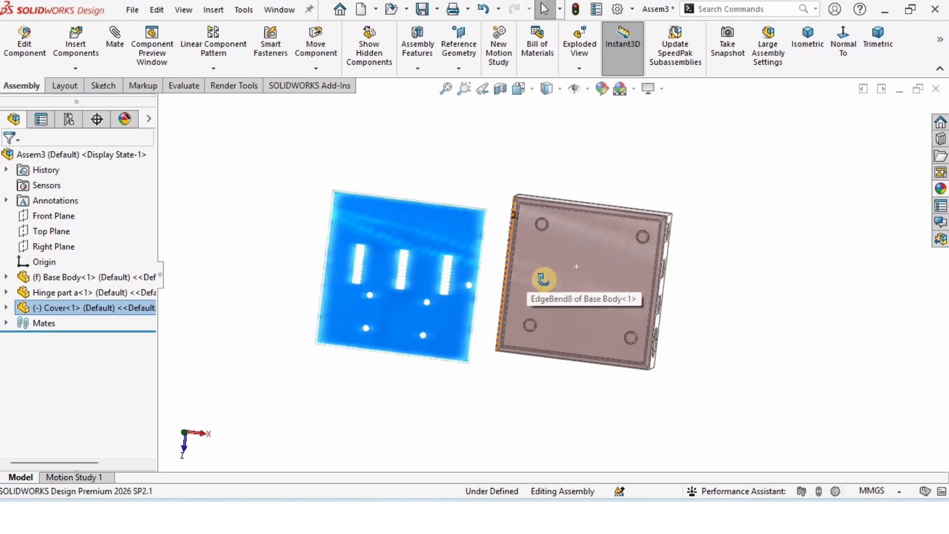
pyautogui.moveTo(544, 279); pyautogui.dragTo(426, 232, button='middle')
# Fix the Cover in its place beside the box and test that it cannot be moved.
pyautogui.rightClick(424, 229)
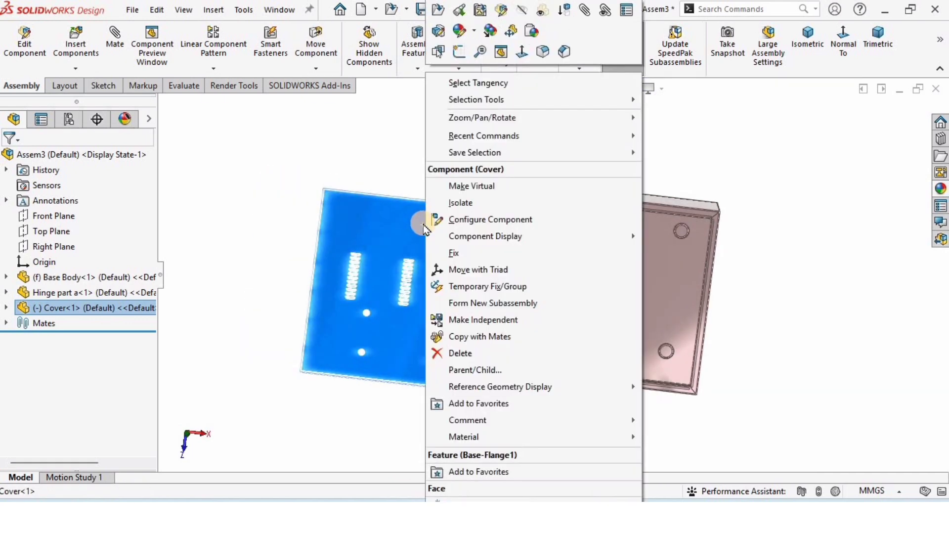
pyautogui.click(453, 254)
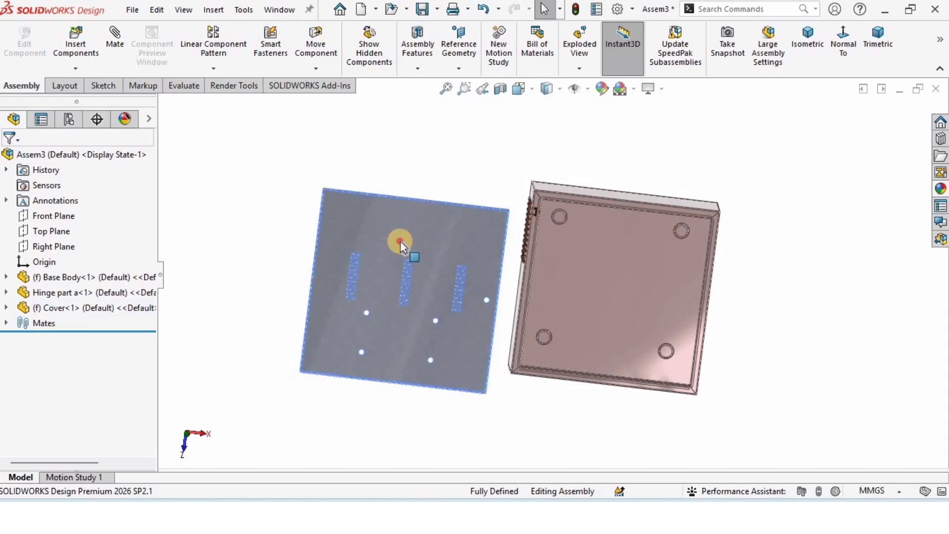
pyautogui.click(362, 230)
pyautogui.moveTo(361, 230); pyautogui.dragTo(415, 255)
pyautogui.scroll(1, 335, 259)
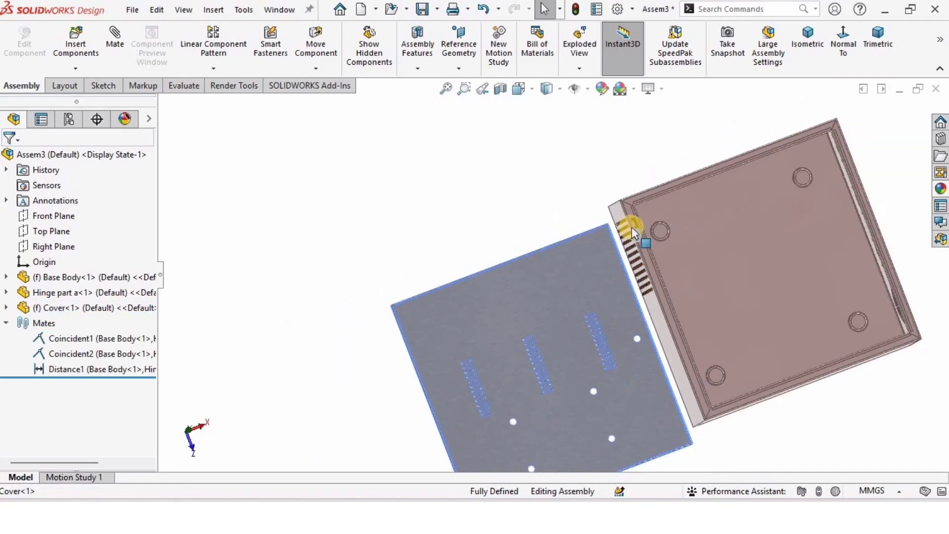
# Insert Hinge part b from the Electrical Panel Box folder and place it near the louvred wall above the Cover.
pyautogui.moveTo(631, 225); pyautogui.dragTo(641, 279, button='middle')
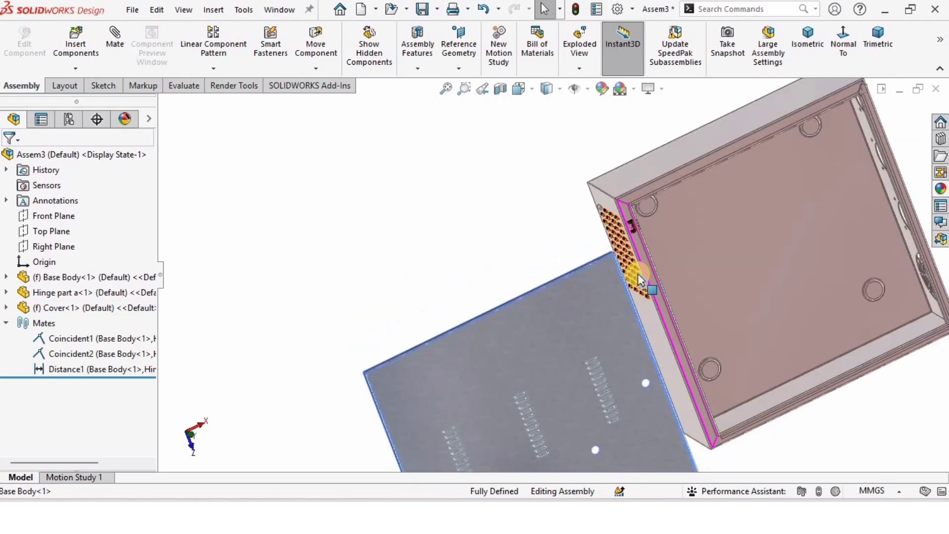
pyautogui.click(90, 46)
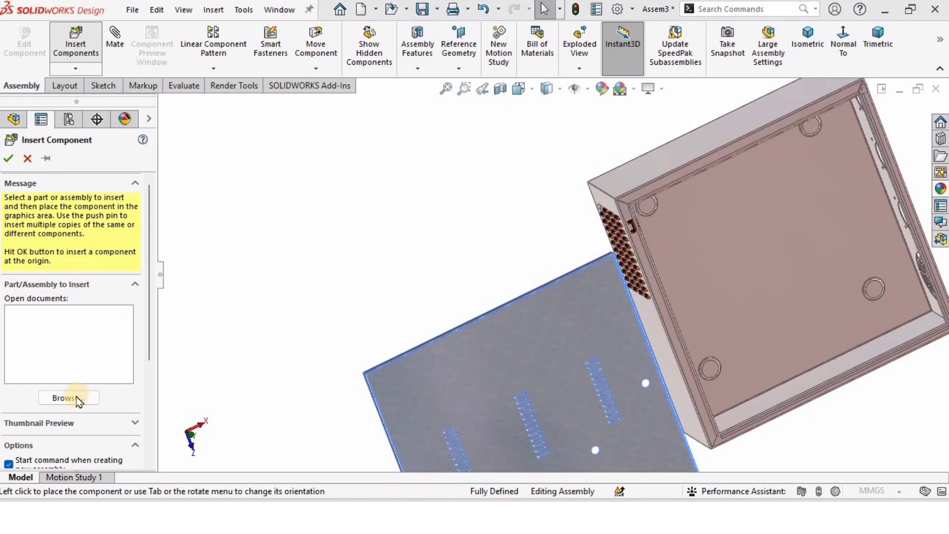
pyautogui.click(76, 398)
pyautogui.click(234, 167)
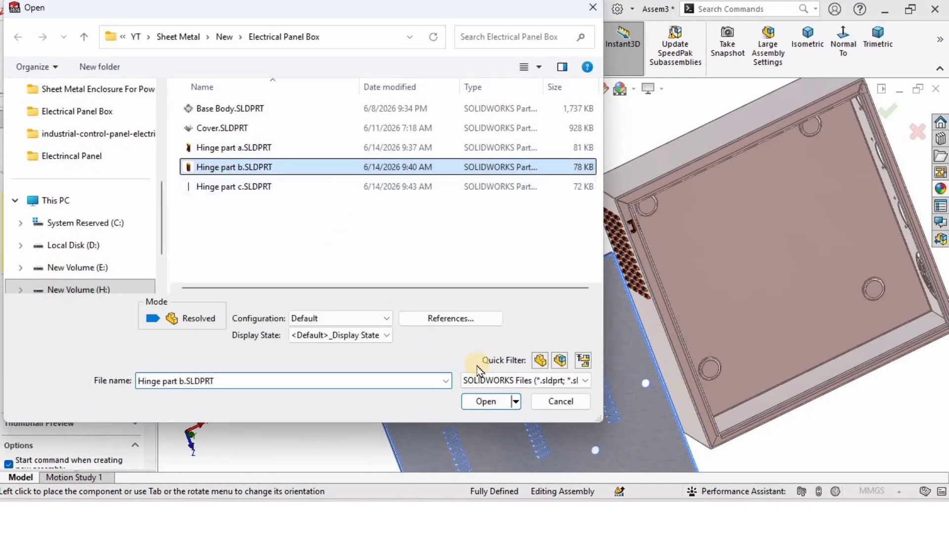
pyautogui.click(492, 401)
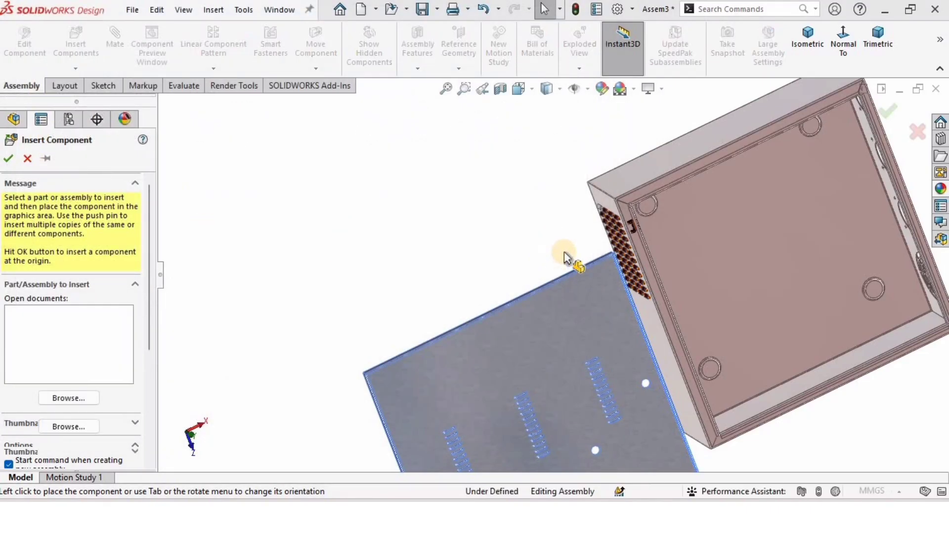
pyautogui.click(562, 252)
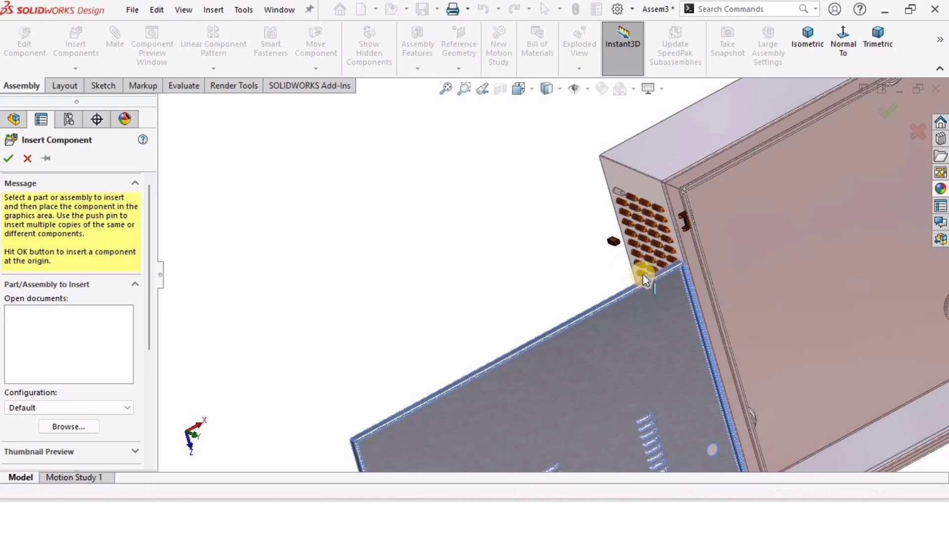
# Rotate Hinge part b upright with Rotate Component so its length runs roughly along the box's hinge-side rim.
pyautogui.scroll(3, 613, 250)
pyautogui.scroll(2, 576, 220)
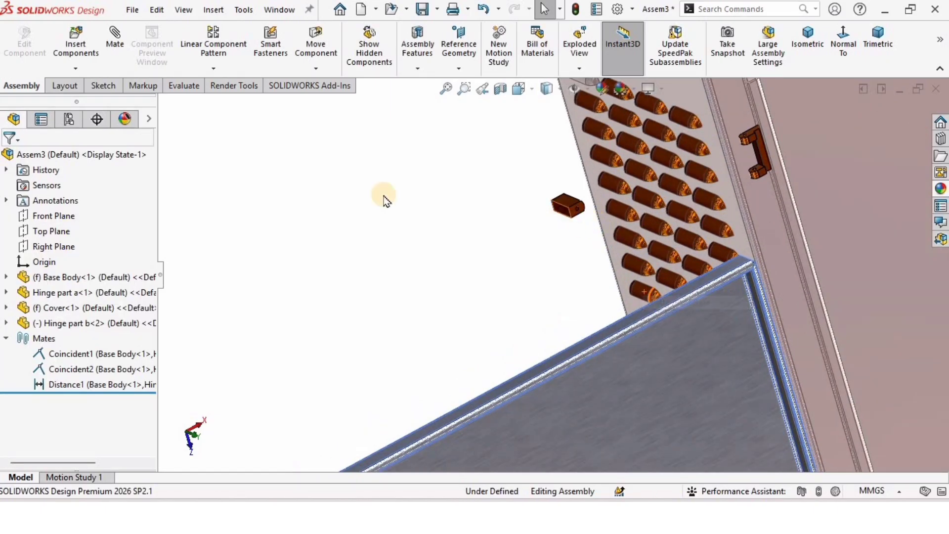
pyautogui.click(315, 68)
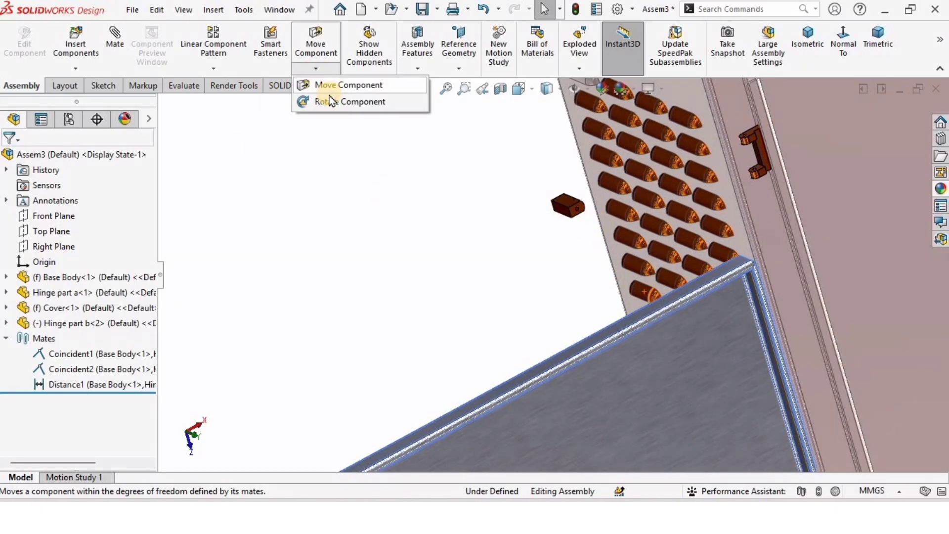
pyautogui.click(331, 101)
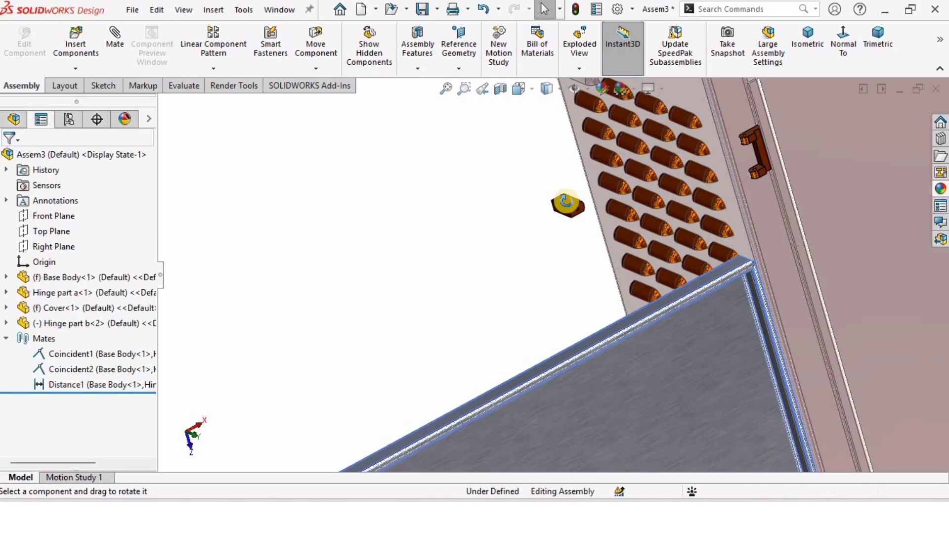
pyautogui.moveTo(567, 202); pyautogui.dragTo(543, 324)
pyautogui.moveTo(553, 275); pyautogui.dragTo(556, 267)
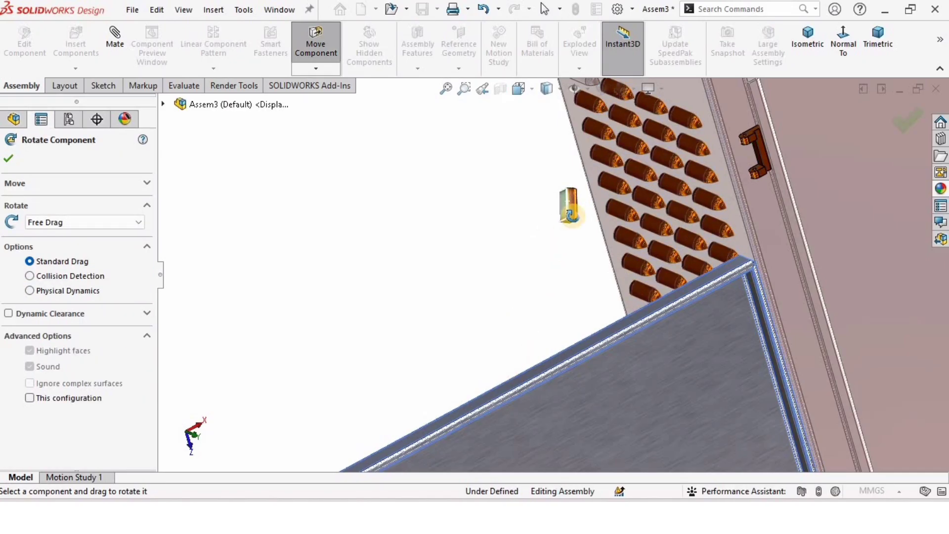
pyautogui.scroll(-2, 572, 215)
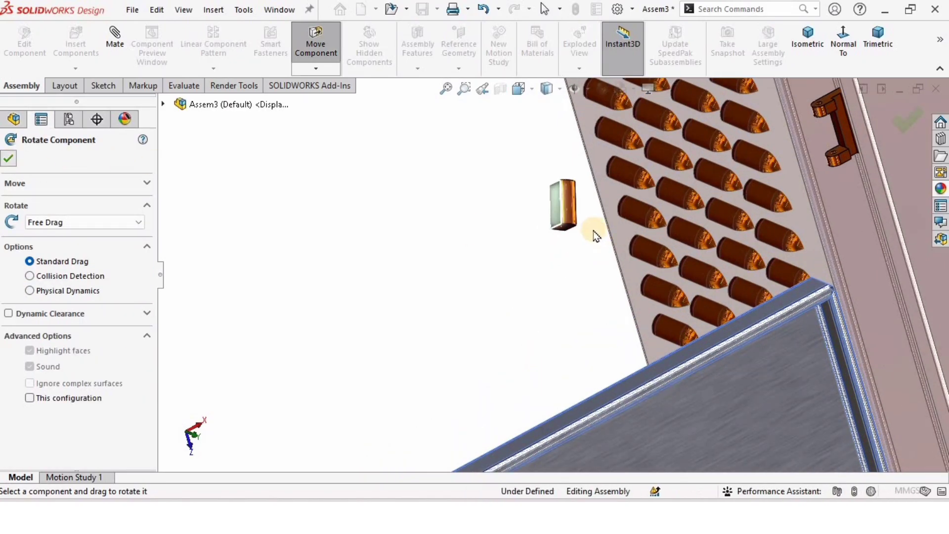
pyautogui.moveTo(577, 212); pyautogui.dragTo(588, 222, button='middle')
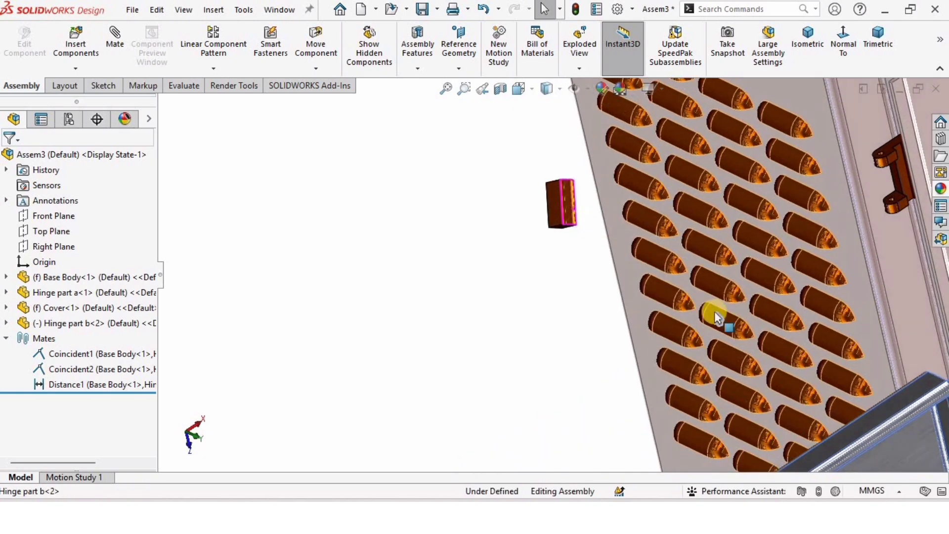
# Move Hinge part b from beside the louvred wall to the open front side of the box.
pyautogui.scroll(4, 708, 334)
pyautogui.moveTo(708, 335); pyautogui.dragTo(752, 331, button='middle')
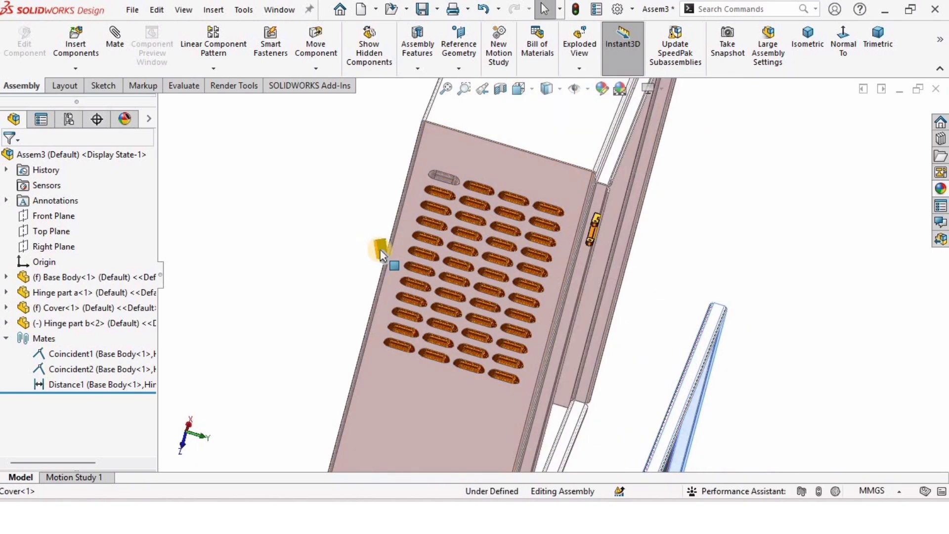
pyautogui.moveTo(380, 249); pyautogui.dragTo(835, 327)
pyautogui.moveTo(732, 351); pyautogui.dragTo(718, 333, button='middle')
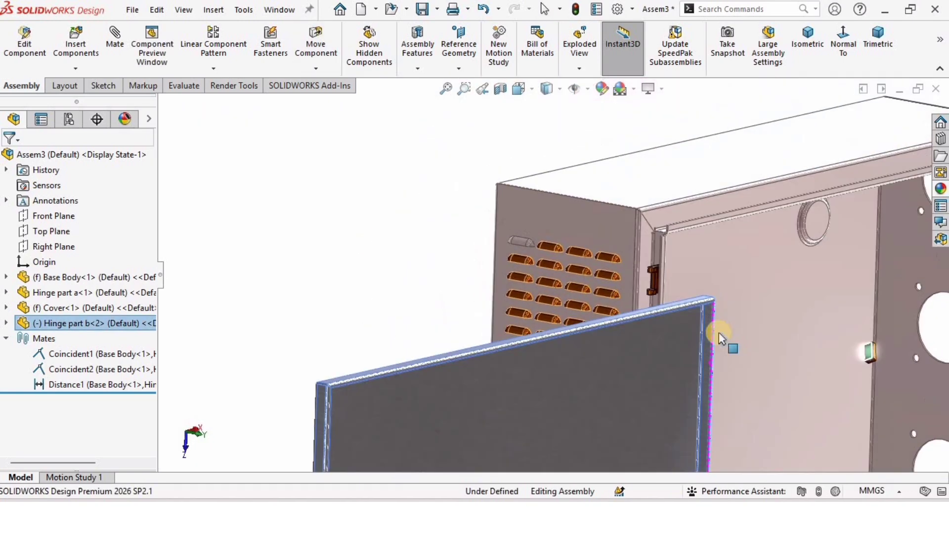
# Move Hinge part b out of the box opening to the free space beside the Cover's hinge-side edge.
pyautogui.scroll(-2, 719, 333)
pyautogui.click(328, 179)
pyautogui.scroll(3, 635, 280)
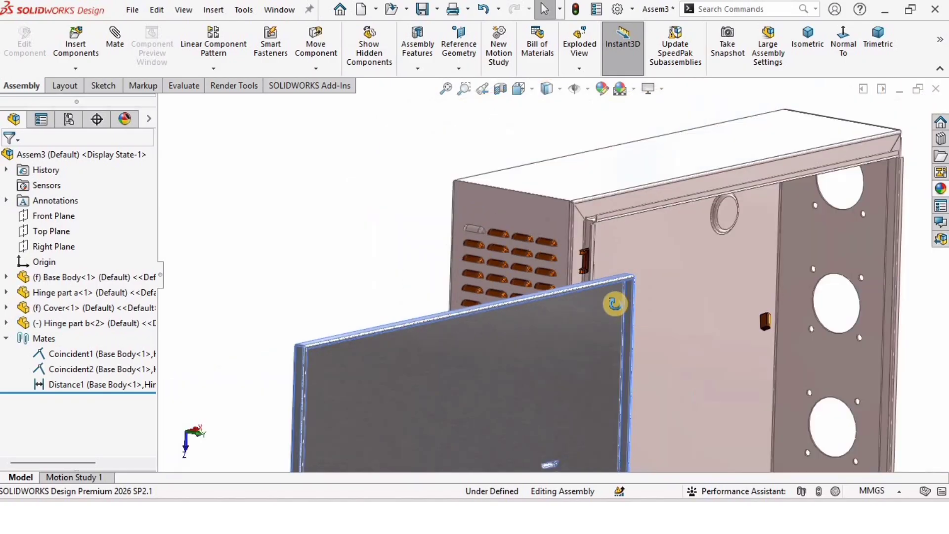
pyautogui.moveTo(614, 303); pyautogui.dragTo(570, 299, button='middle')
pyautogui.scroll(-2, 721, 323)
pyautogui.moveTo(711, 311); pyautogui.dragTo(529, 296)
pyautogui.moveTo(576, 294); pyautogui.dragTo(674, 314, button='middle')
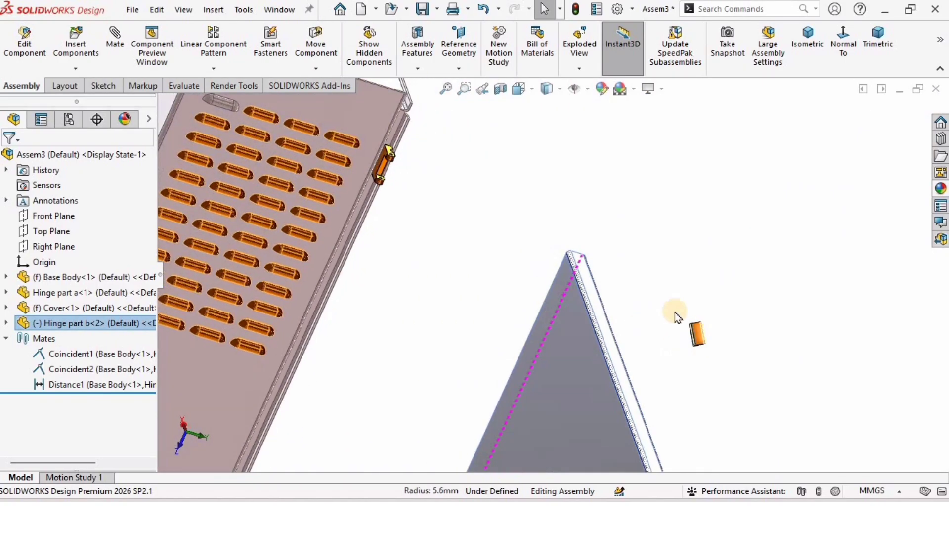
# Mate the flat side face of Hinge part b coincident with the Cover's large inner panel face.
pyautogui.click(680, 375)
pyautogui.scroll(-5, 662, 239)
pyautogui.scroll(-3, 663, 235)
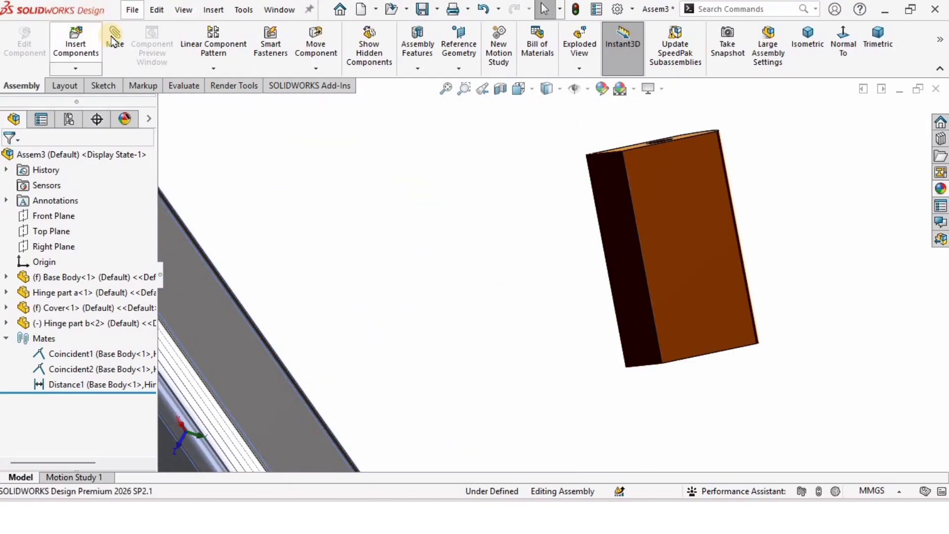
pyautogui.click(78, 254)
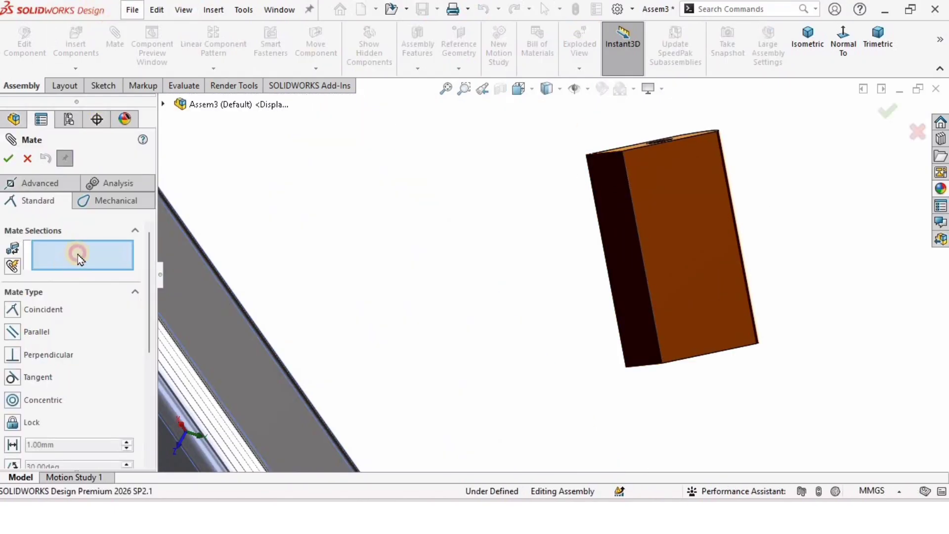
pyautogui.click(607, 202)
pyautogui.scroll(4, 481, 272)
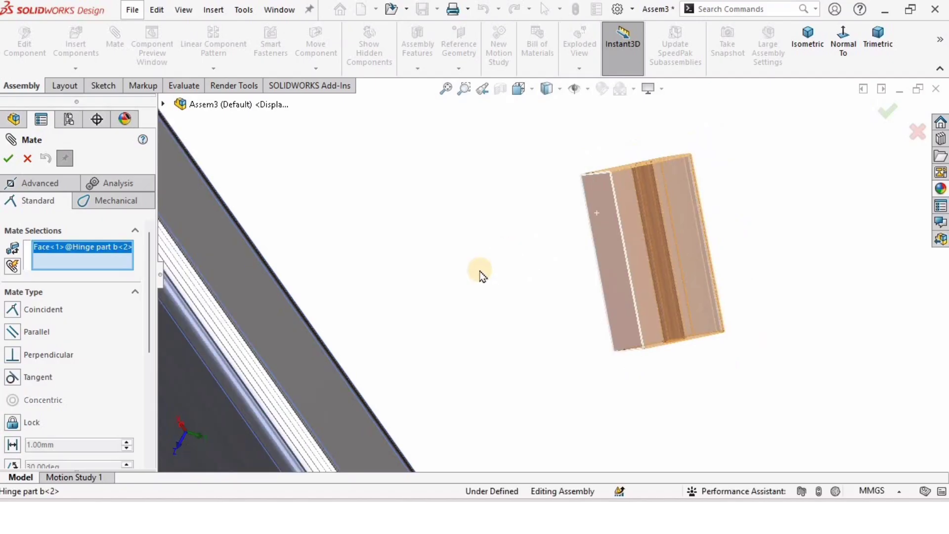
pyautogui.moveTo(468, 273); pyautogui.dragTo(593, 321, button='middle')
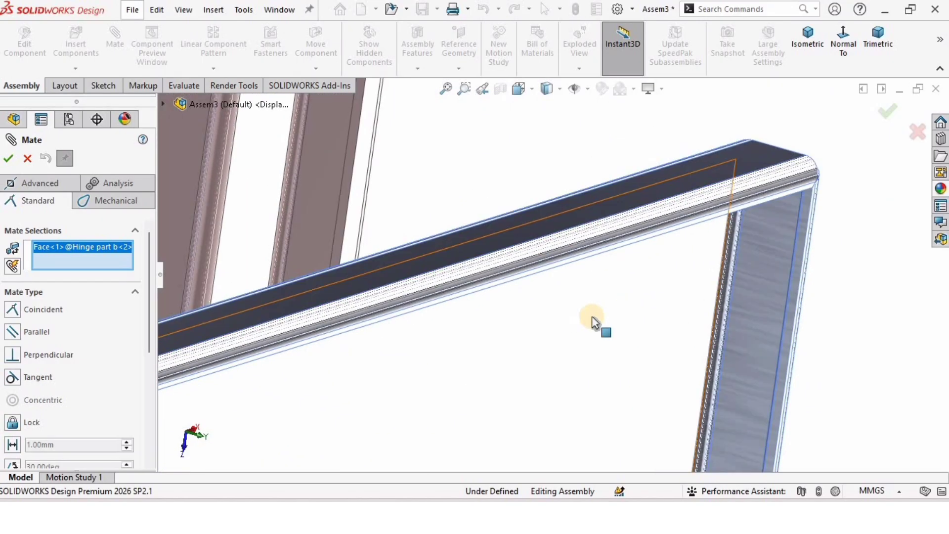
pyautogui.click(665, 316)
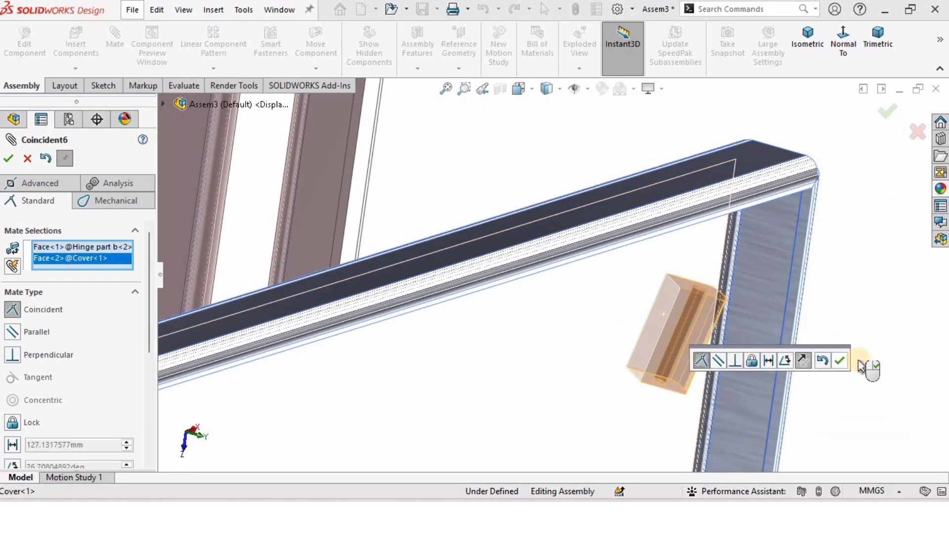
pyautogui.click(844, 364)
pyautogui.scroll(2, 684, 334)
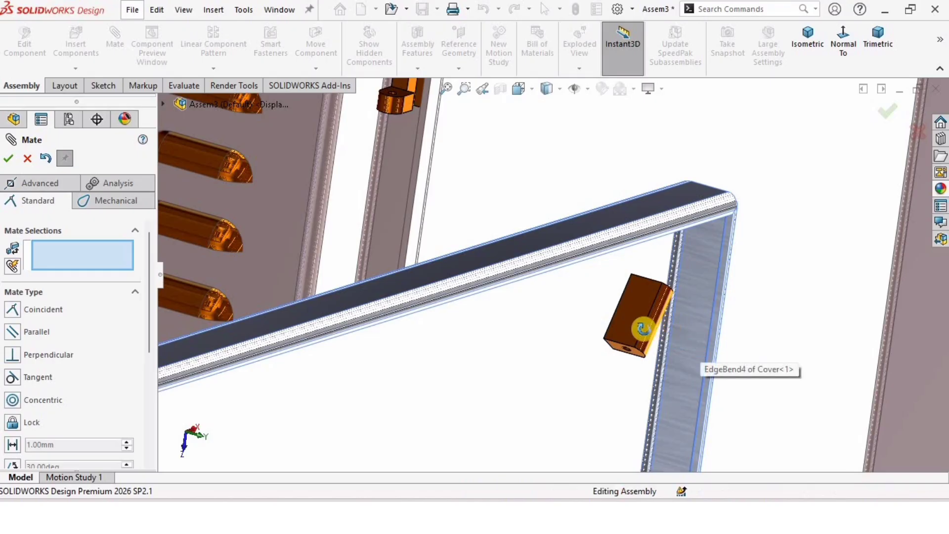
# Add a coincident mate between the Cover's hinge-side flange face and the adjoining long face of Hinge part b.
pyautogui.moveTo(641, 328); pyautogui.dragTo(637, 262, button='middle')
pyautogui.click(636, 262)
pyautogui.moveTo(582, 273); pyautogui.dragTo(445, 262, button='middle')
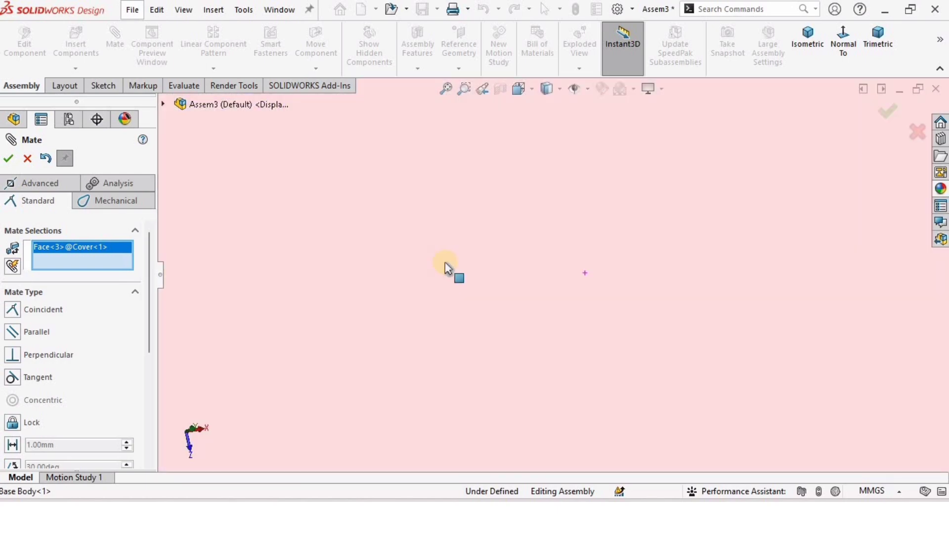
pyautogui.scroll(2, 440, 267)
pyautogui.scroll(3, 391, 300)
pyautogui.scroll(-2, 411, 261)
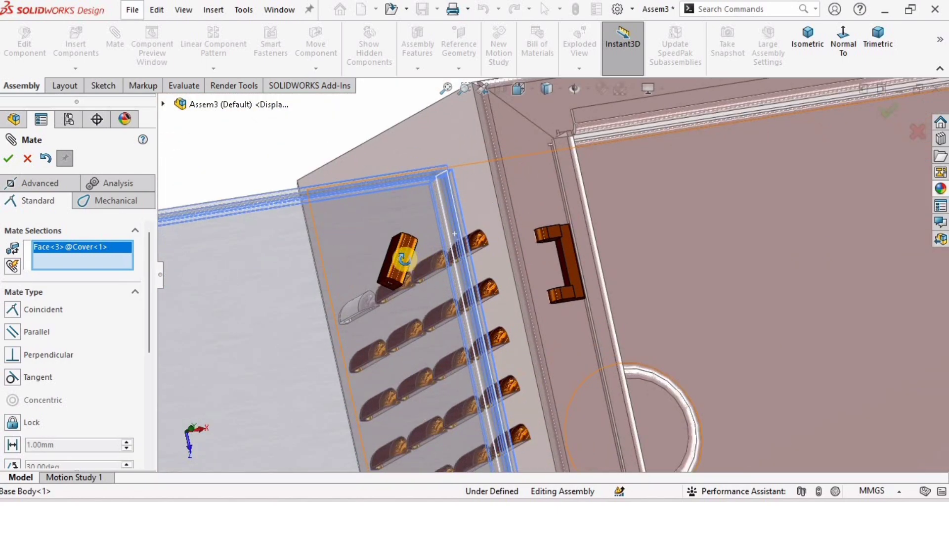
pyautogui.moveTo(429, 261); pyautogui.dragTo(242, 235, button='middle')
pyautogui.scroll(3, 366, 245)
pyautogui.moveTo(377, 247); pyautogui.dragTo(494, 284, button='middle')
pyautogui.scroll(-5, 514, 330)
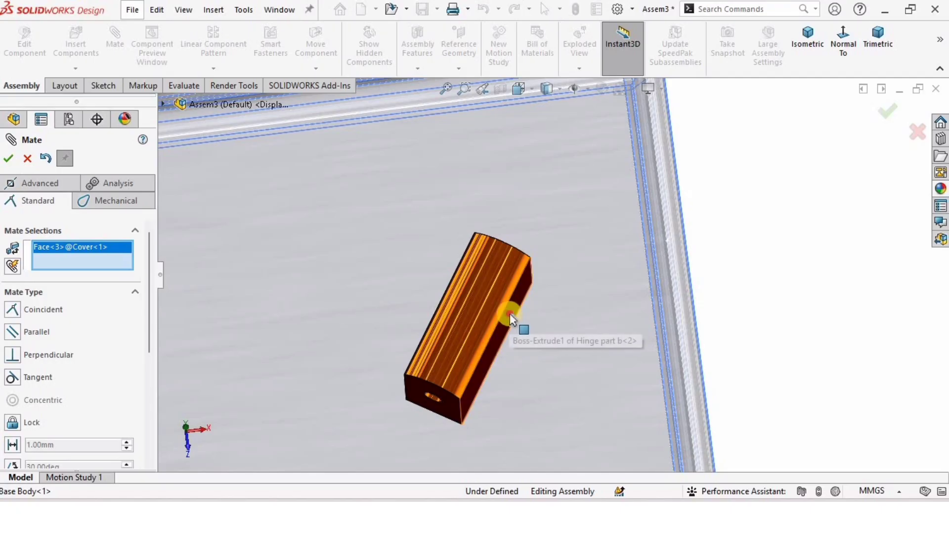
pyautogui.click(509, 313)
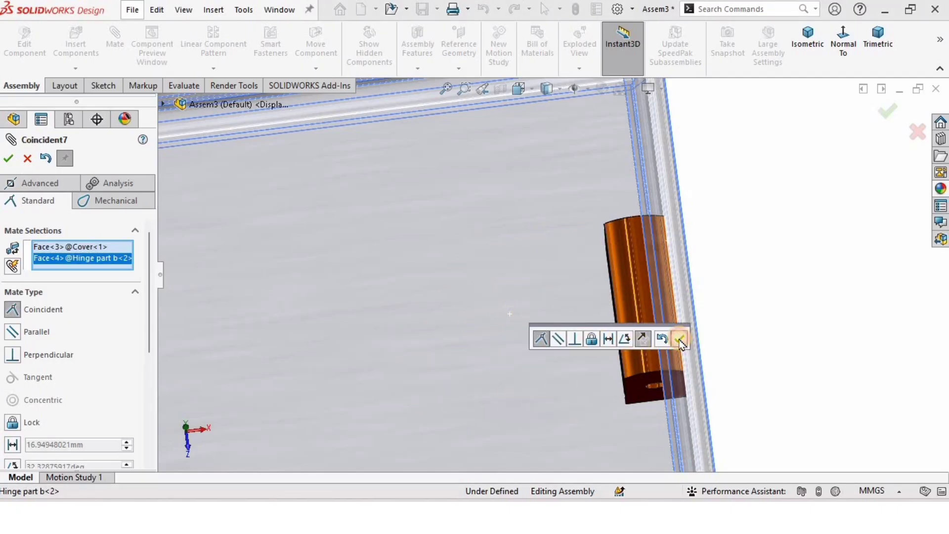
pyautogui.click(680, 339)
# Add an 80 mm distance mate between the upper end face of Hinge part b and the Cover's top flange face.
pyautogui.scroll(3, 542, 239)
pyautogui.moveTo(557, 239); pyautogui.dragTo(591, 303, button='middle')
pyautogui.press('alt')
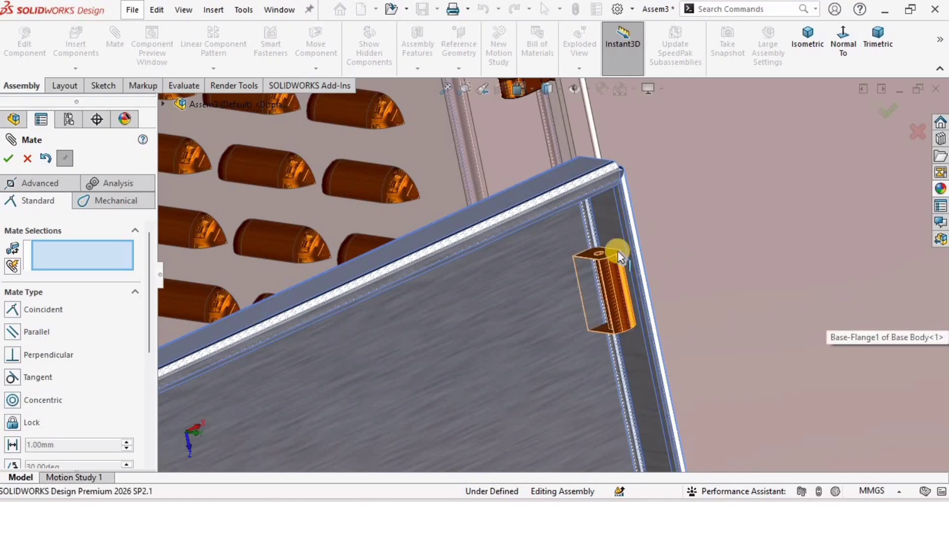
pyautogui.scroll(-4, 620, 257)
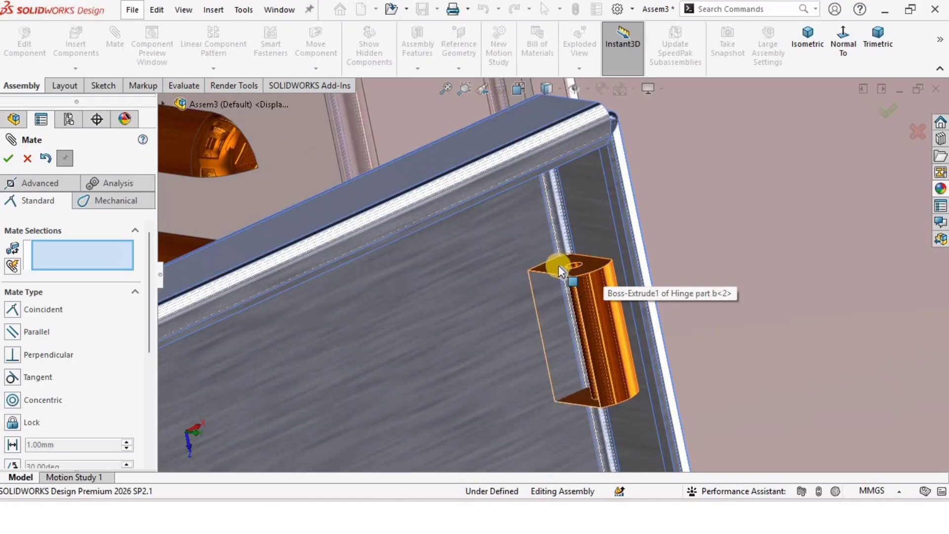
pyautogui.click(562, 267)
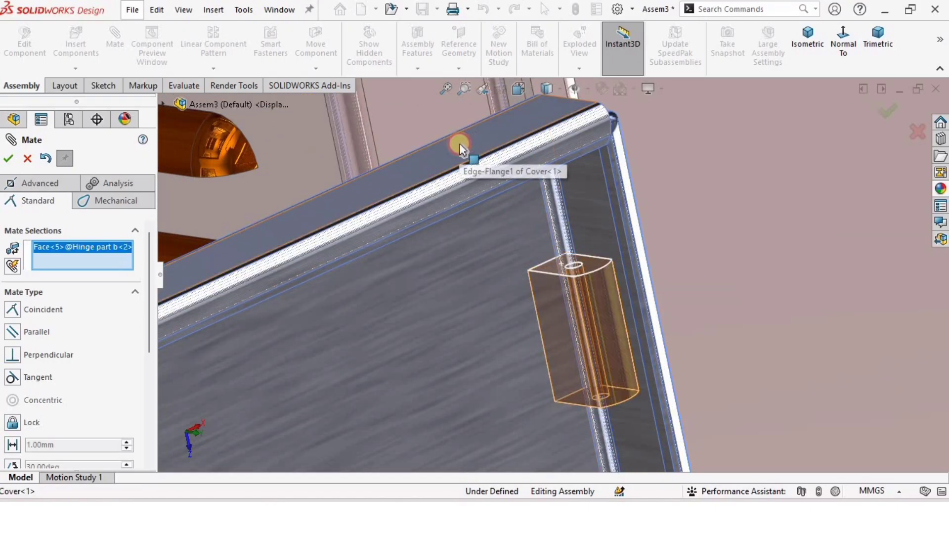
pyautogui.click(460, 148)
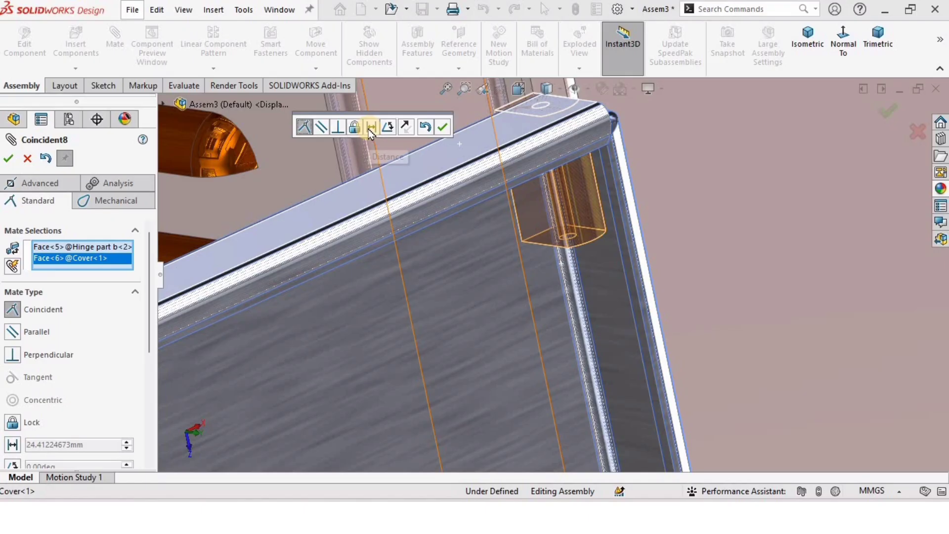
pyautogui.click(14, 445)
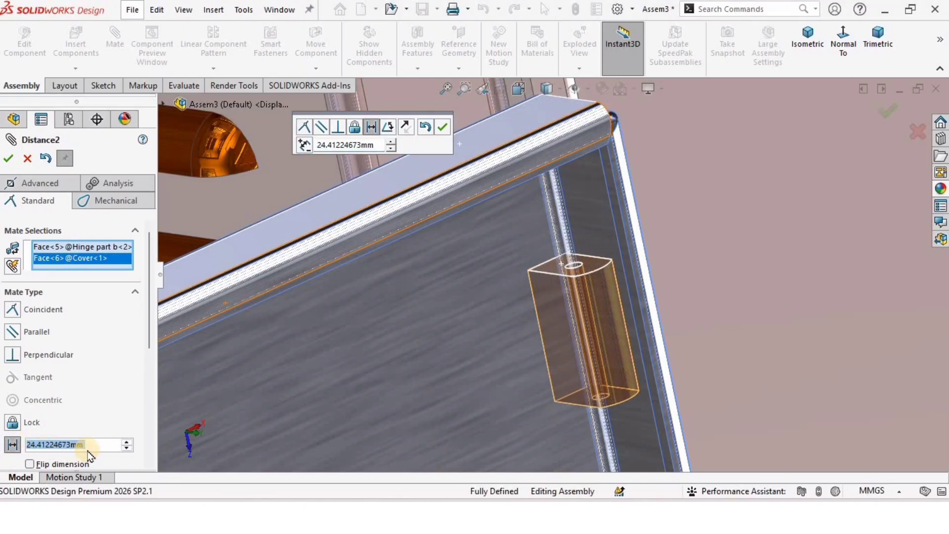
pyautogui.write('80')
pyautogui.press('Return')
pyautogui.scroll(3, 588, 391)
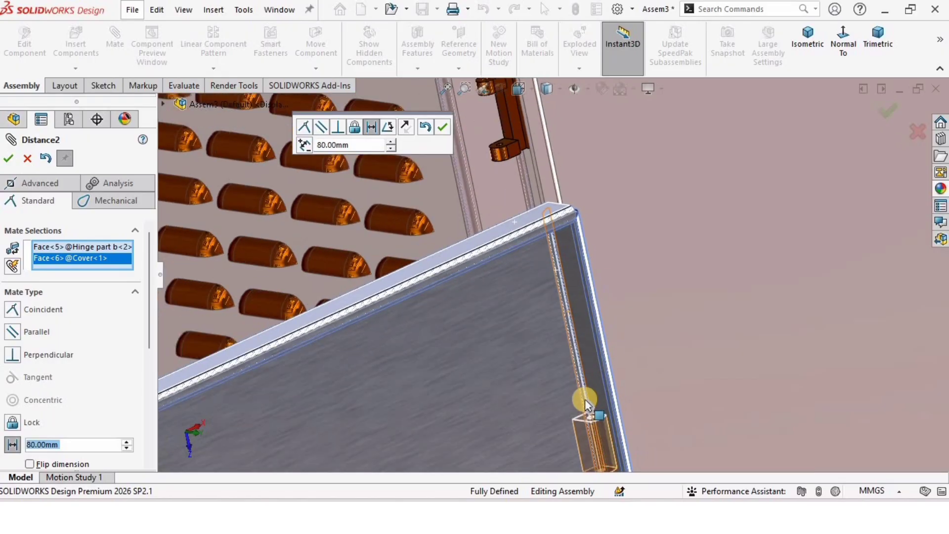
pyautogui.click(442, 127)
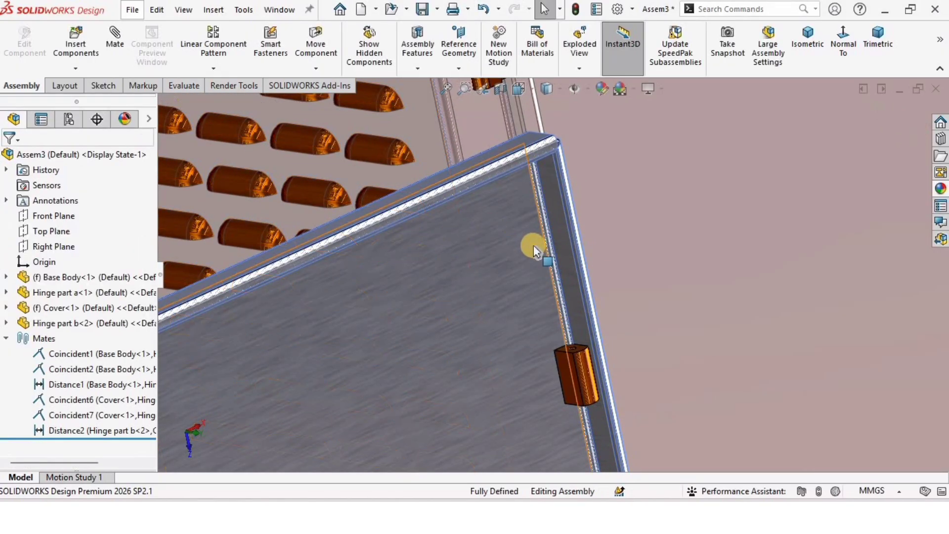
# Test whether the fixed Cover can be moved and set it to Float.
pyautogui.scroll(5, 540, 256)
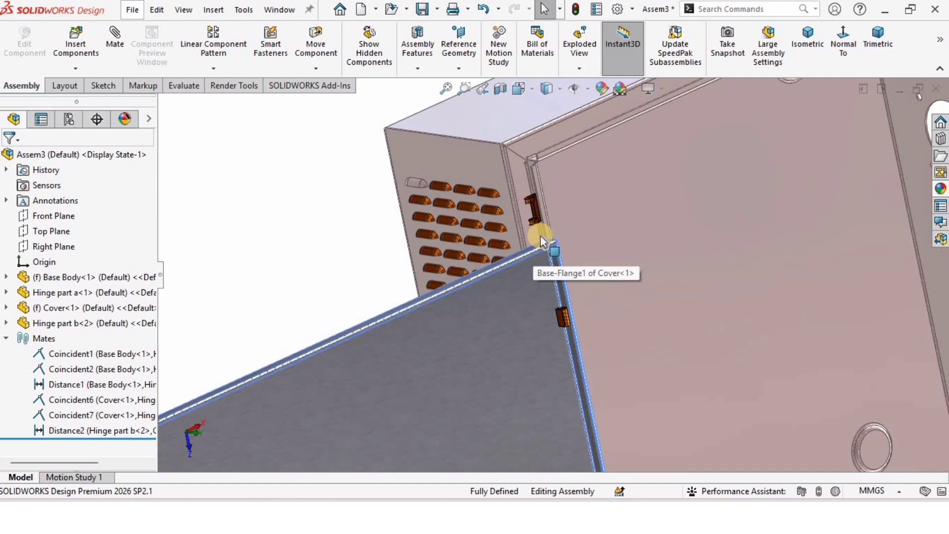
pyautogui.moveTo(510, 252); pyautogui.dragTo(495, 218)
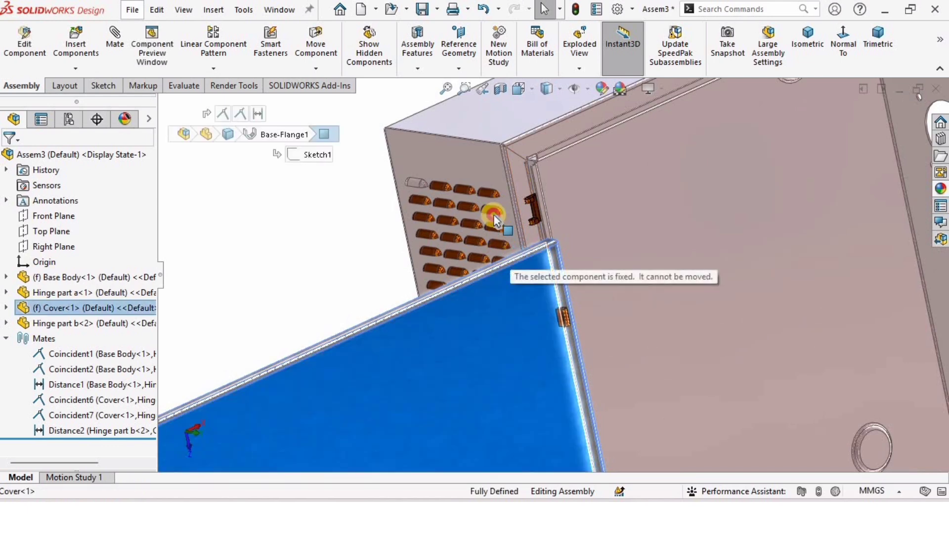
pyautogui.click(450, 310)
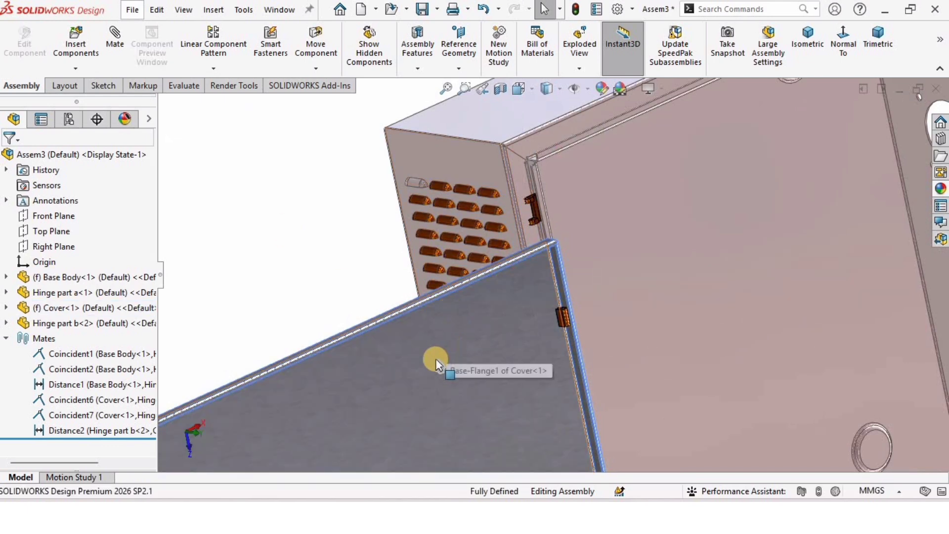
pyautogui.moveTo(437, 364); pyautogui.dragTo(518, 264, button='middle')
pyautogui.rightClick(518, 263)
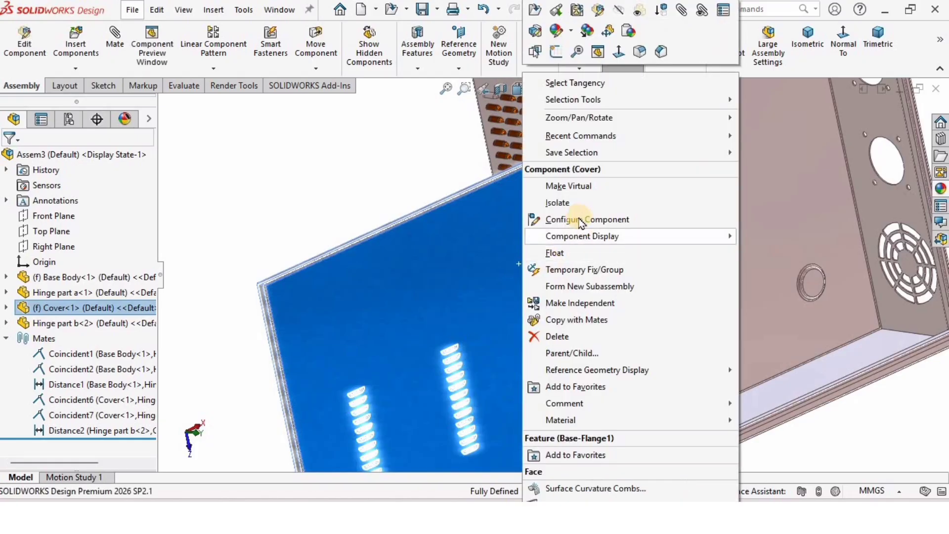
pyautogui.click(573, 250)
# Move the floating Cover with its hinge part next to the louvred hinge side of the box.
pyautogui.moveTo(488, 262); pyautogui.dragTo(662, 182)
pyautogui.scroll(4, 668, 179)
pyautogui.scroll(-2, 674, 176)
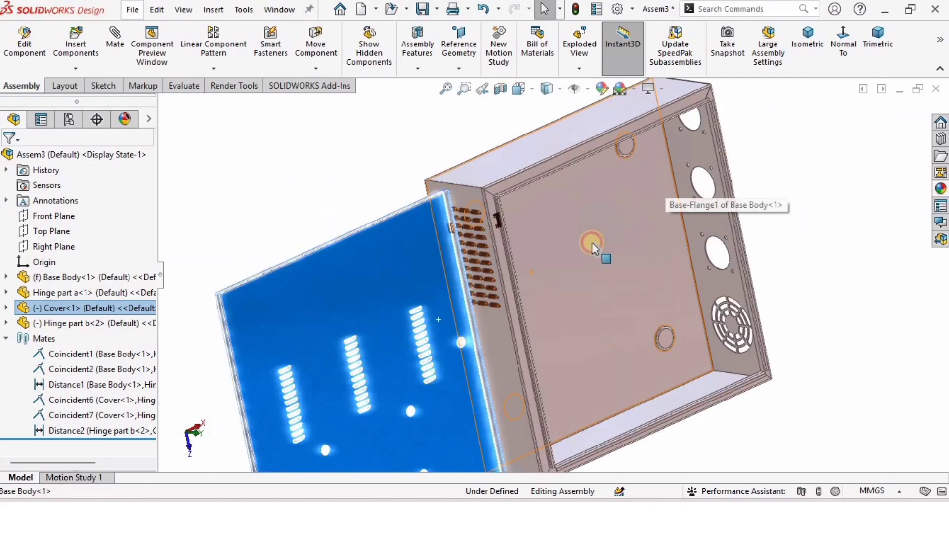
pyautogui.moveTo(600, 221); pyautogui.dragTo(613, 193)
pyautogui.click(421, 254)
# Add a concentric mate between the pin hole of Hinge part a and the hole of Hinge part b.
pyautogui.scroll(-6, 452, 254)
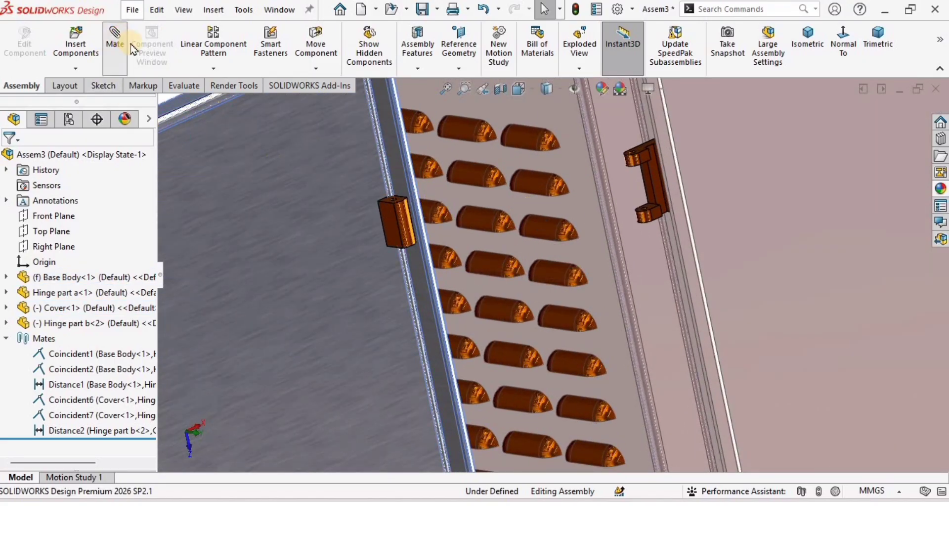
pyautogui.scroll(-8, 659, 164)
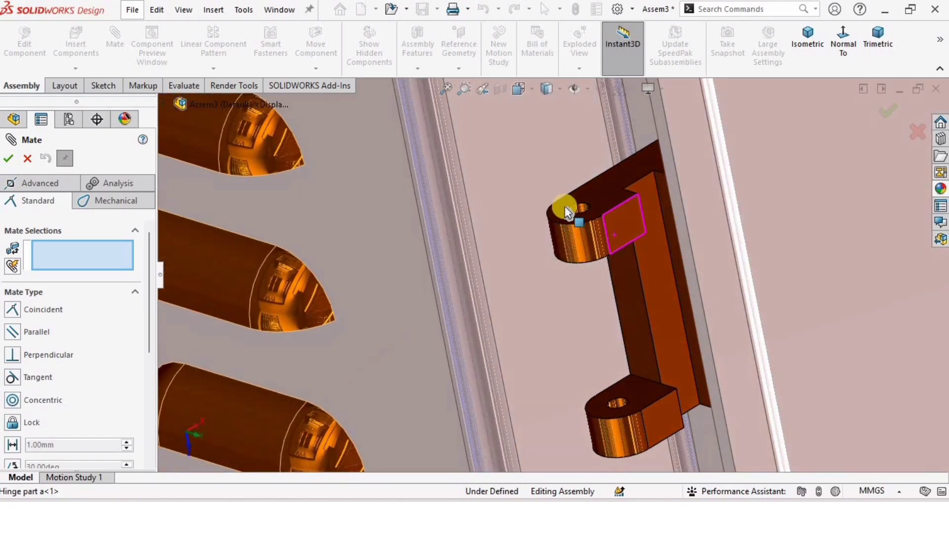
pyautogui.scroll(-3, 568, 208)
pyautogui.click(592, 220)
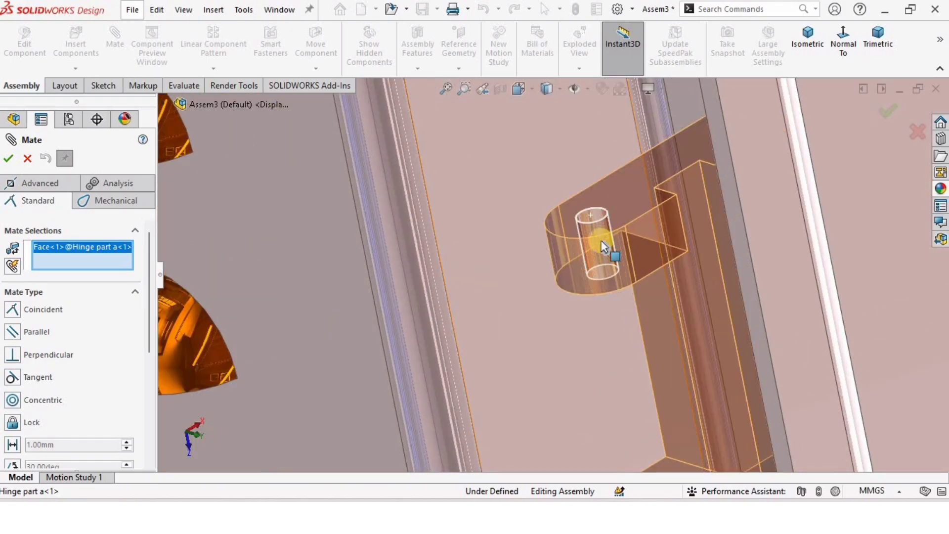
pyautogui.scroll(8, 552, 267)
pyautogui.scroll(-5, 478, 291)
pyautogui.scroll(-4, 491, 279)
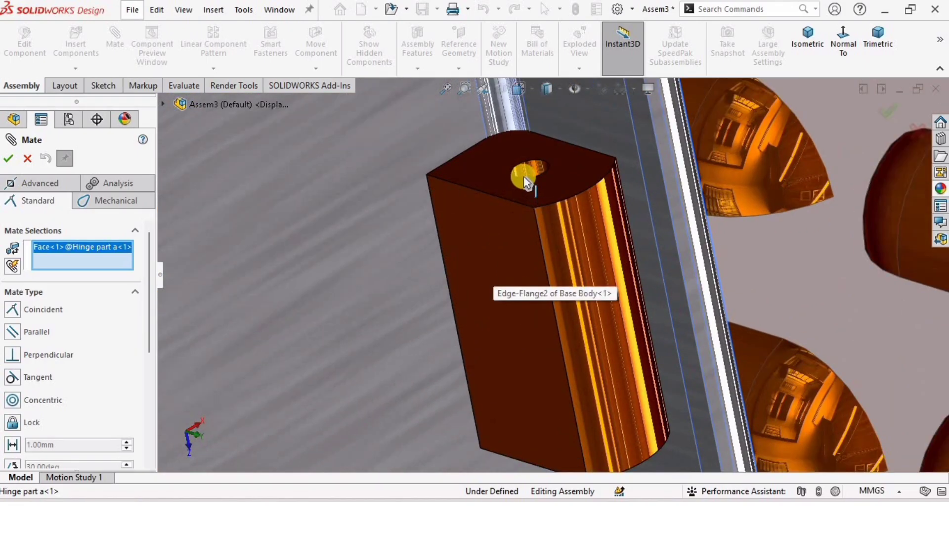
pyautogui.click(532, 187)
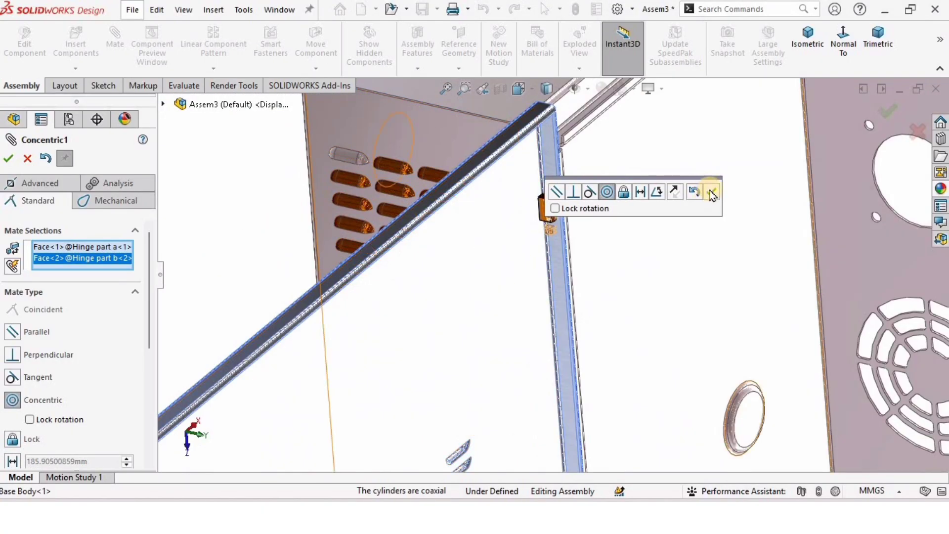
pyautogui.click(711, 191)
# Slide Hinge part b between the lugs of Hinge part a and mate their adjoining upper faces coincident.
pyautogui.moveTo(579, 259); pyautogui.dragTo(514, 233, button='middle')
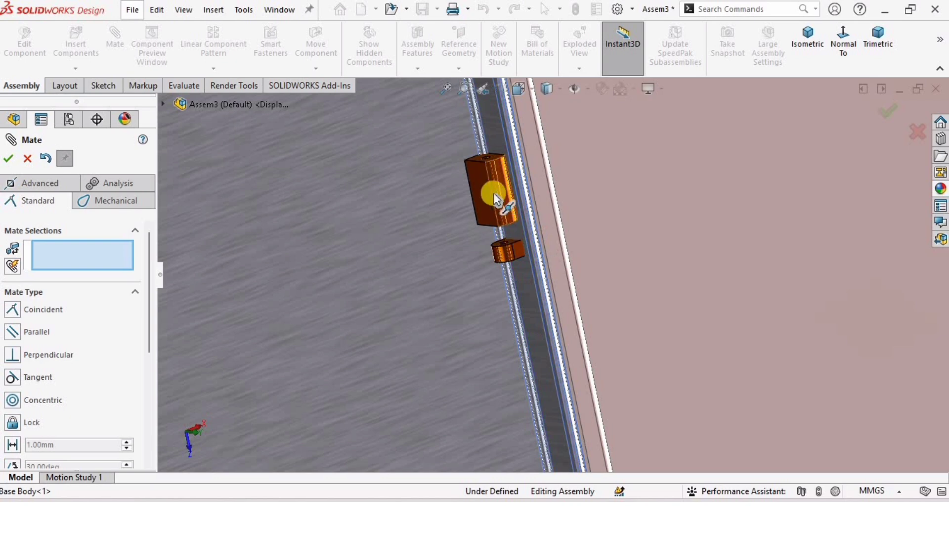
pyautogui.moveTo(546, 275); pyautogui.dragTo(572, 287, button='middle')
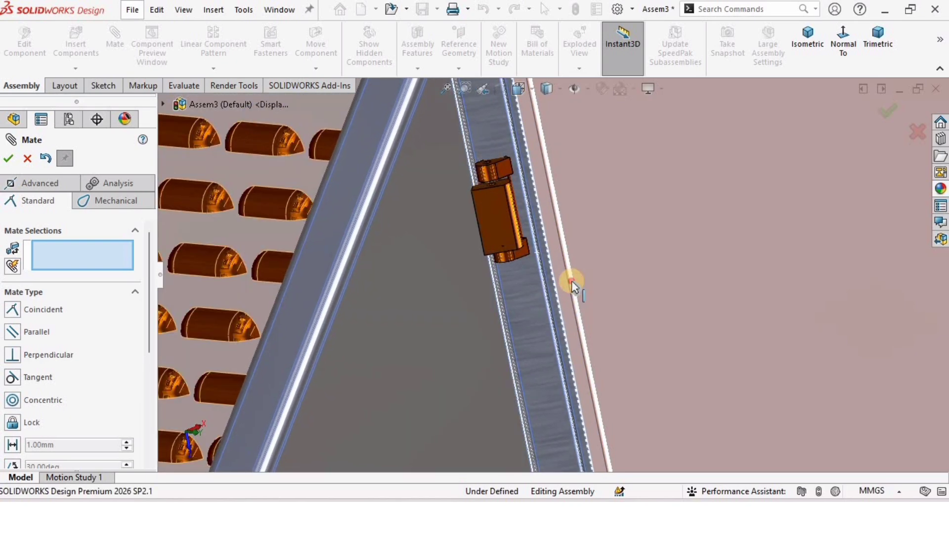
pyautogui.scroll(-3, 500, 220)
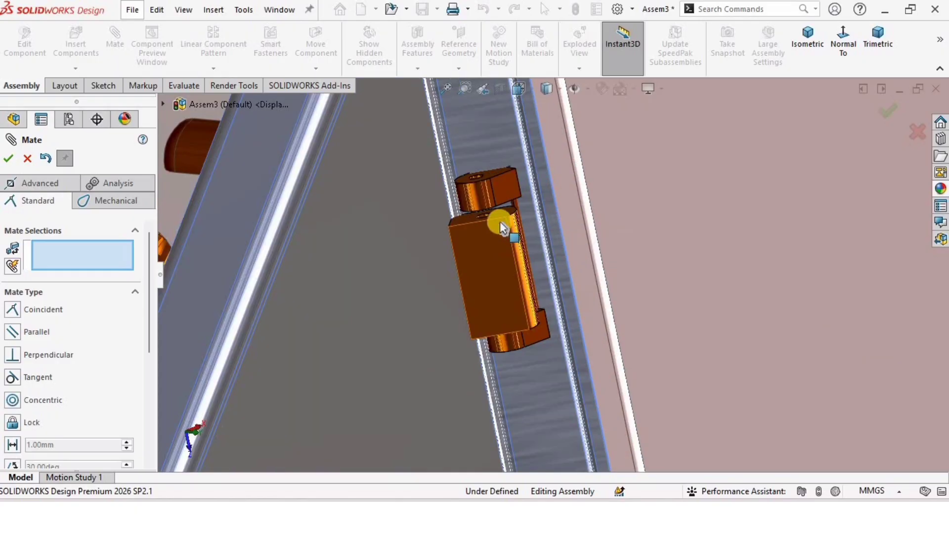
pyautogui.moveTo(494, 212); pyautogui.dragTo(522, 269, button='middle')
pyautogui.scroll(-5, 508, 215)
pyautogui.click(498, 185)
pyautogui.click(524, 268)
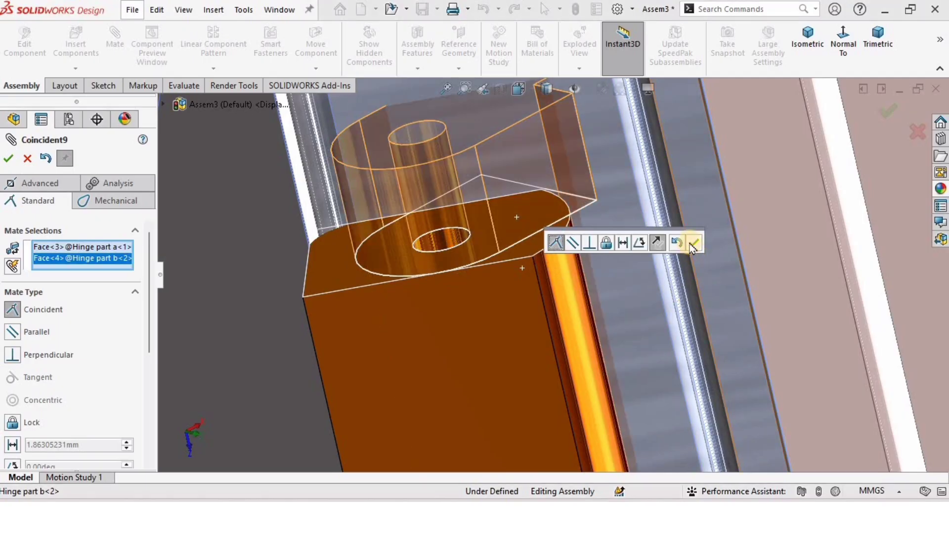
pyautogui.click(689, 242)
pyautogui.scroll(5, 556, 321)
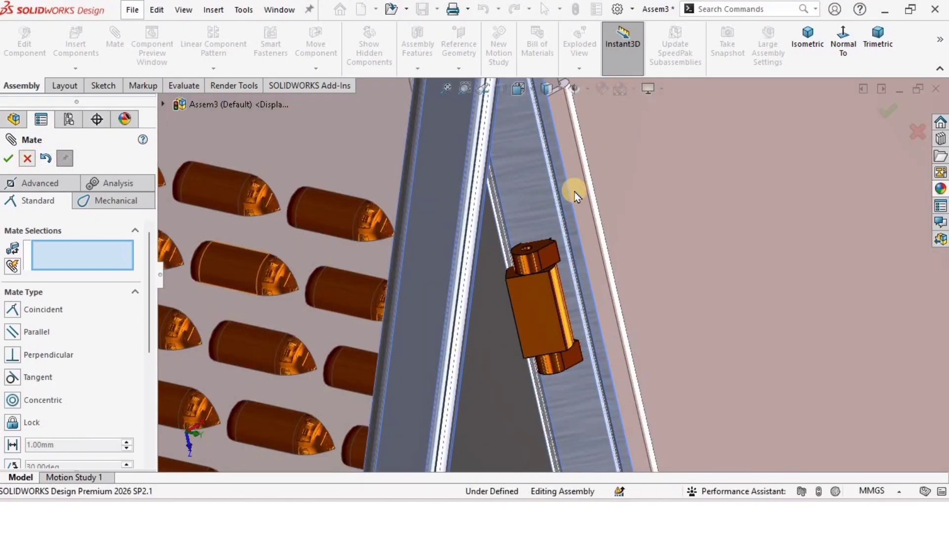
pyautogui.press('Escape')
pyautogui.scroll(5, 569, 190)
pyautogui.moveTo(512, 170); pyautogui.dragTo(531, 266, button='middle')
pyautogui.scroll(10, 554, 291)
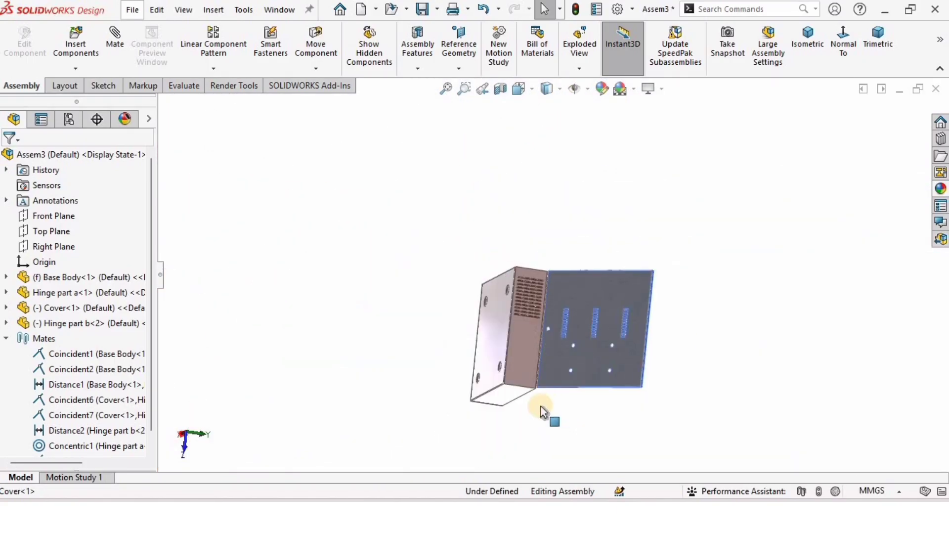
# Edit the distance mate between Hinge part b and the Cover's edge face and set it to 70 mm.
pyautogui.scroll(-3, 541, 405)
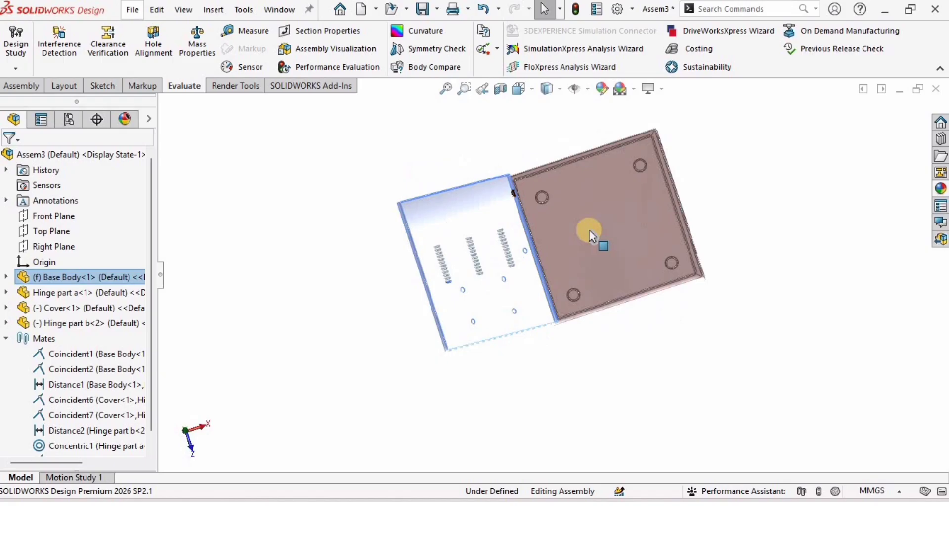
pyautogui.scroll(-3, 565, 200)
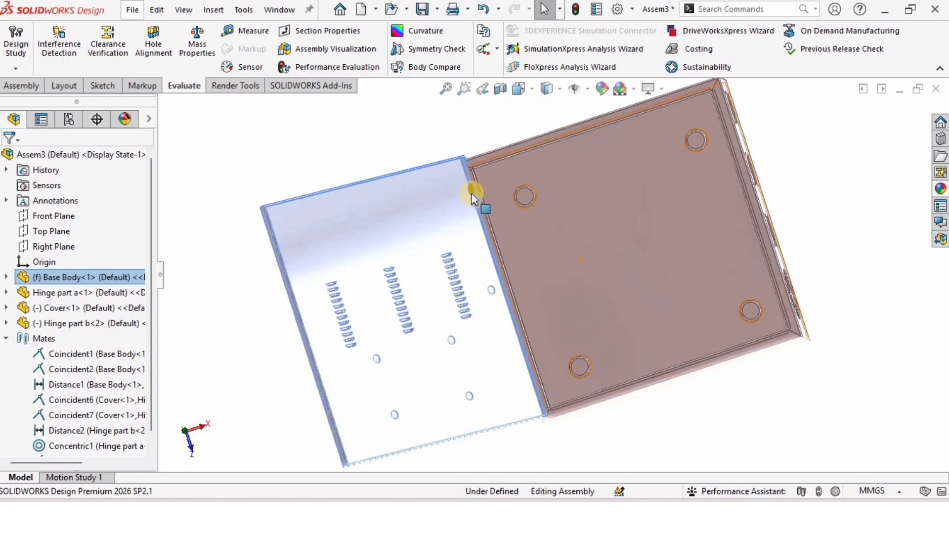
pyautogui.scroll(-6, 476, 205)
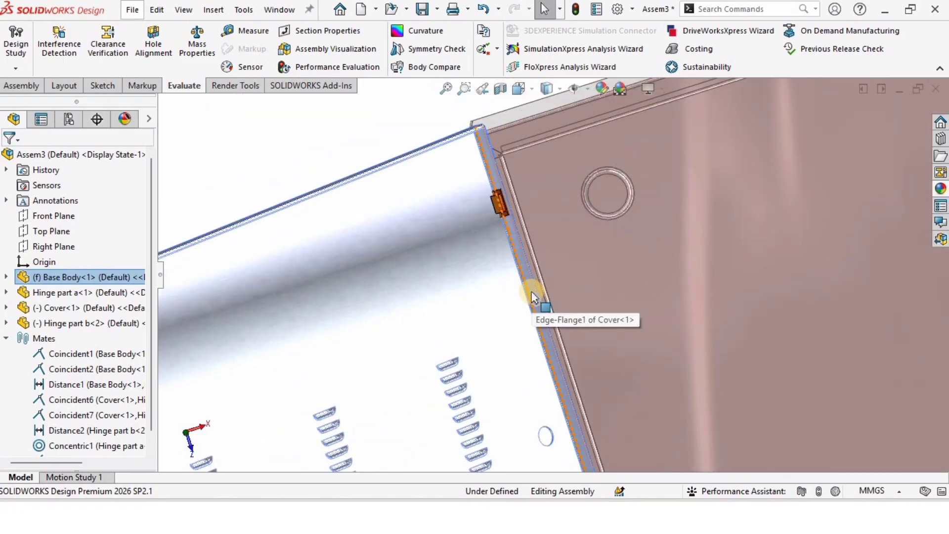
pyautogui.scroll(-1, 82, 448)
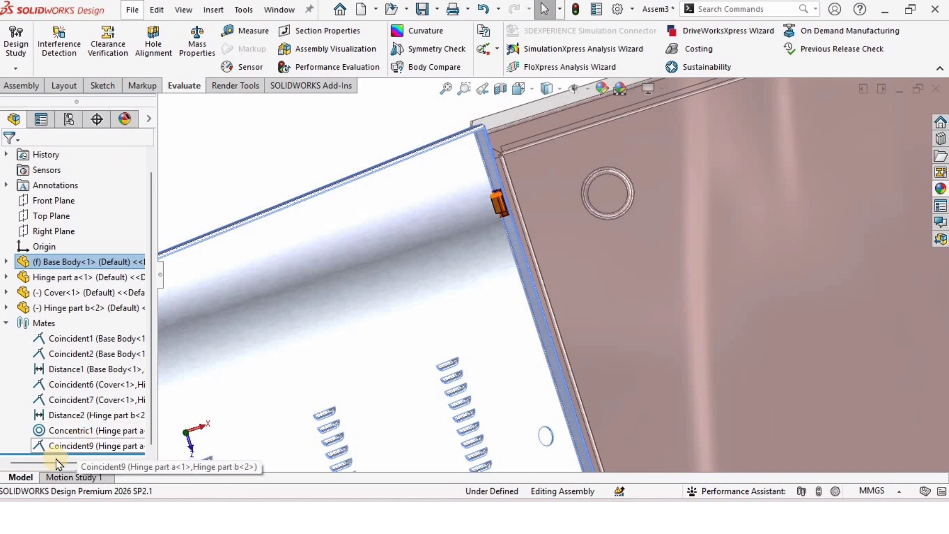
pyautogui.click(67, 414)
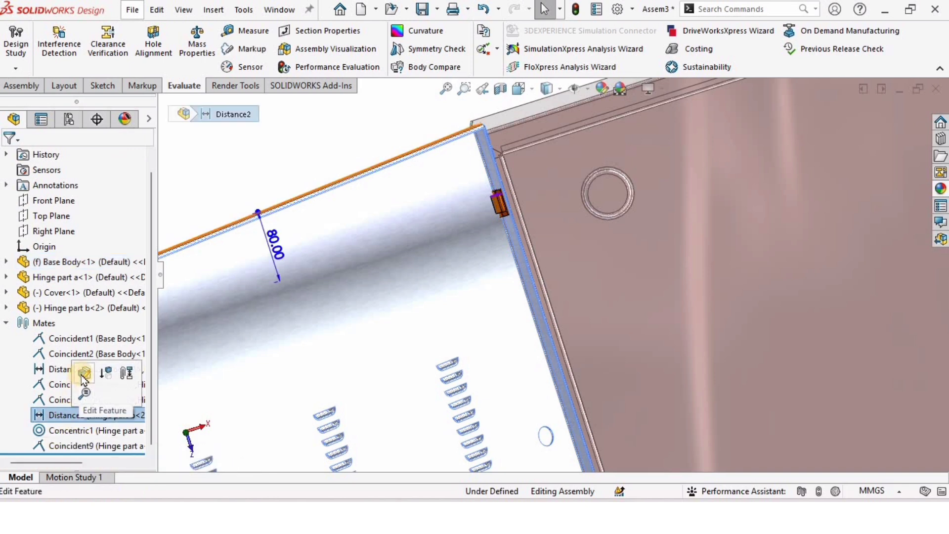
pyautogui.click(84, 377)
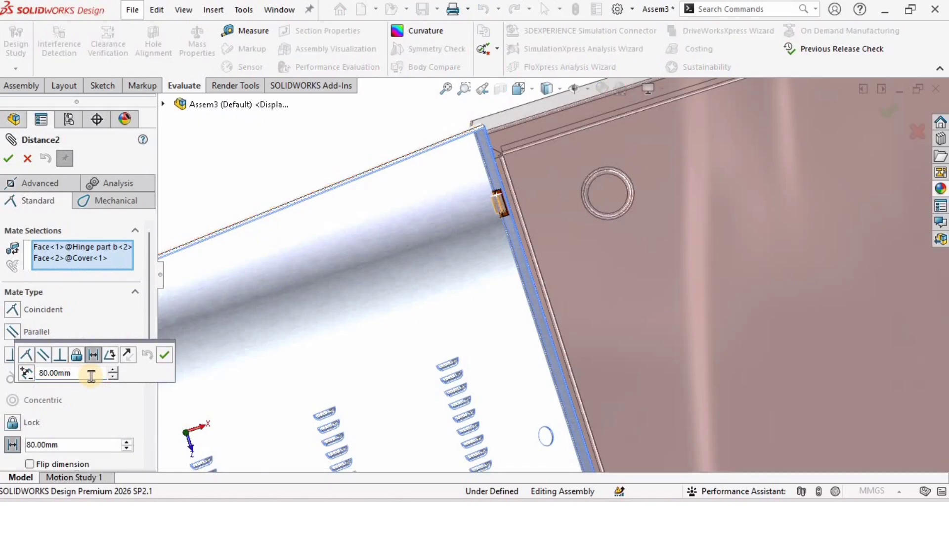
pyautogui.click(113, 378)
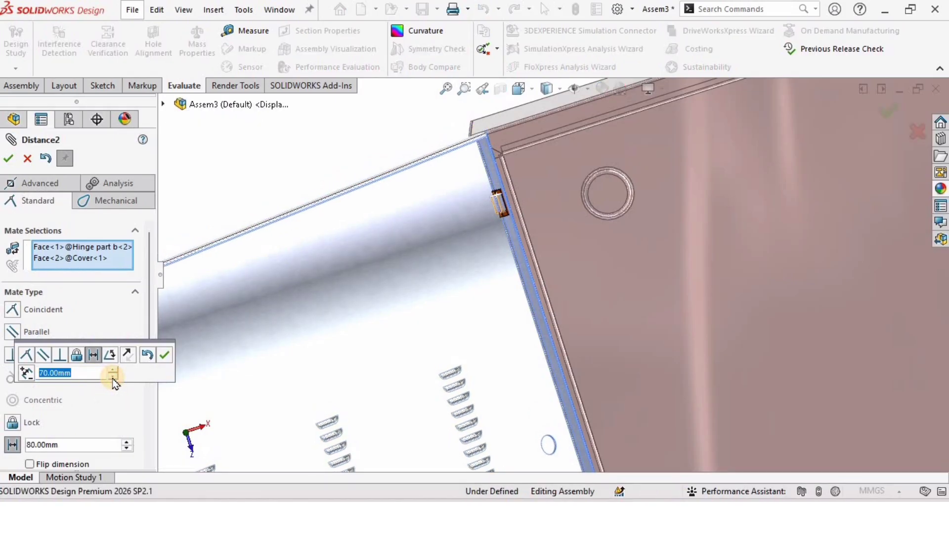
pyautogui.click(165, 355)
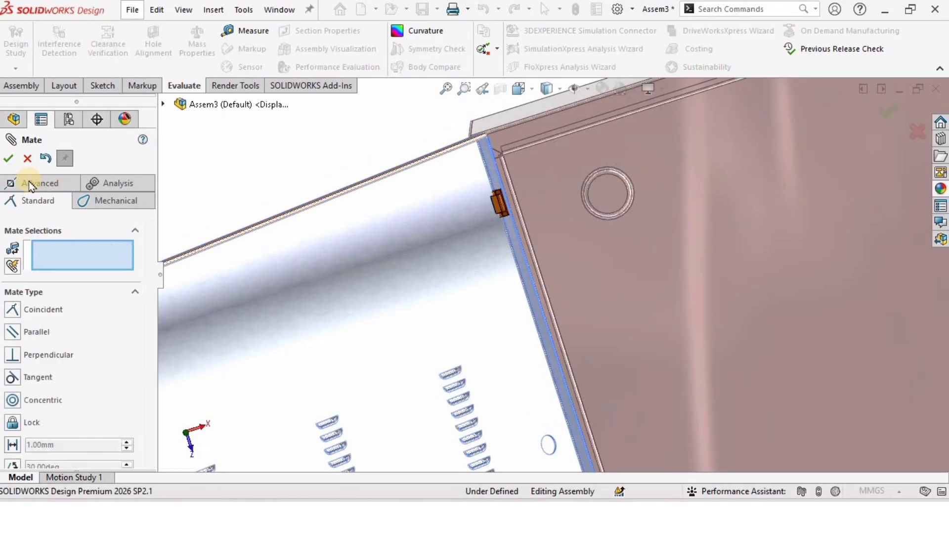
pyautogui.click(8, 158)
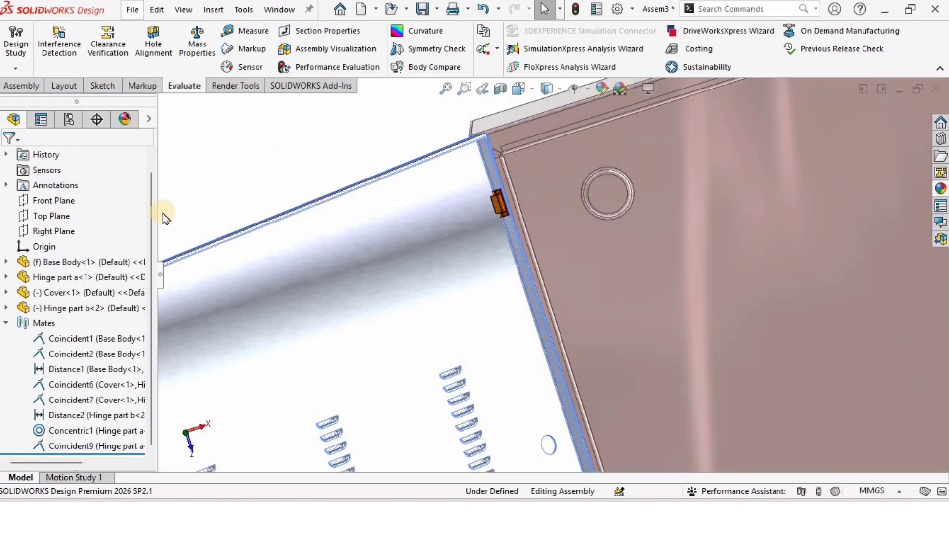
# Swing the Cover on its hinge to test the motion and examine how the hinge parts fit against the box.
pyautogui.scroll(2, 544, 208)
pyautogui.scroll(-5, 586, 170)
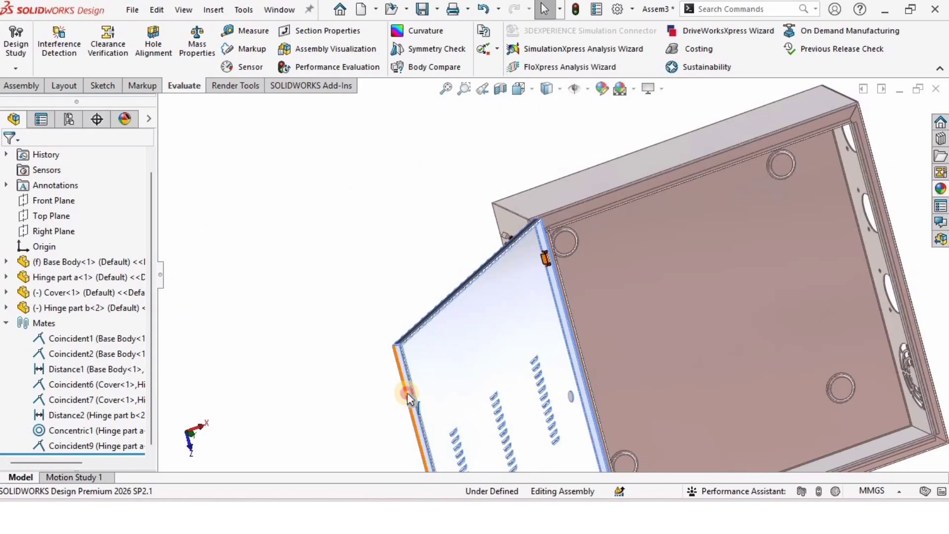
pyautogui.moveTo(409, 399); pyautogui.dragTo(559, 313)
pyautogui.scroll(2, 559, 313)
pyautogui.scroll(6, 558, 313)
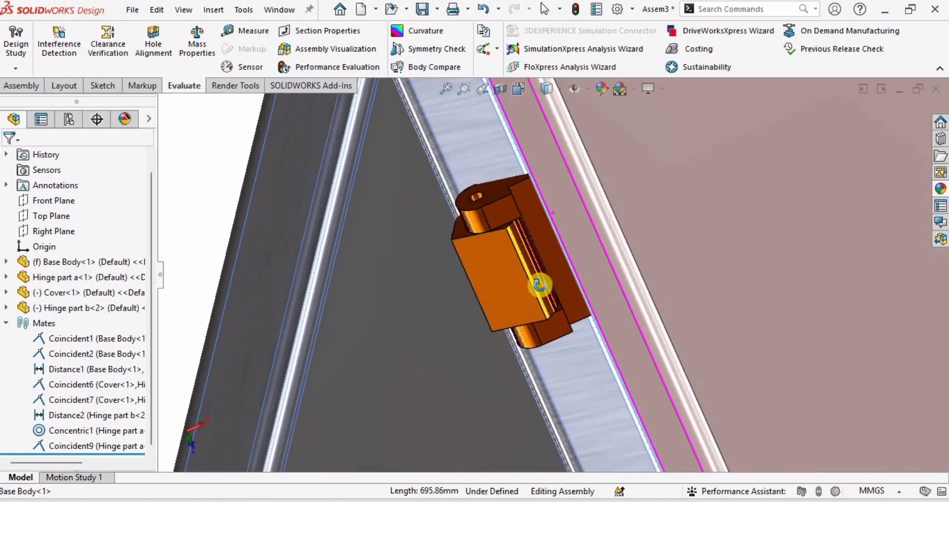
pyautogui.moveTo(540, 285); pyautogui.dragTo(575, 281, button='middle')
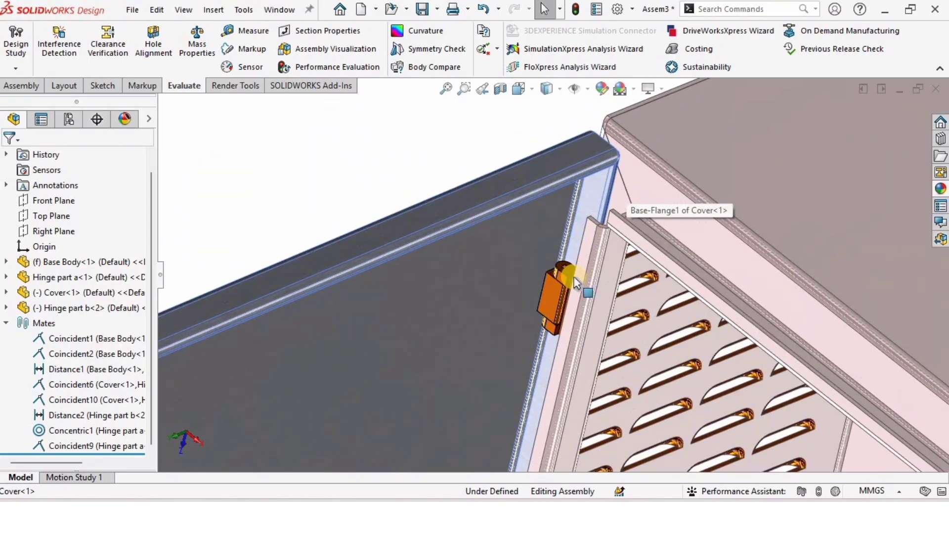
pyautogui.scroll(-5, 575, 279)
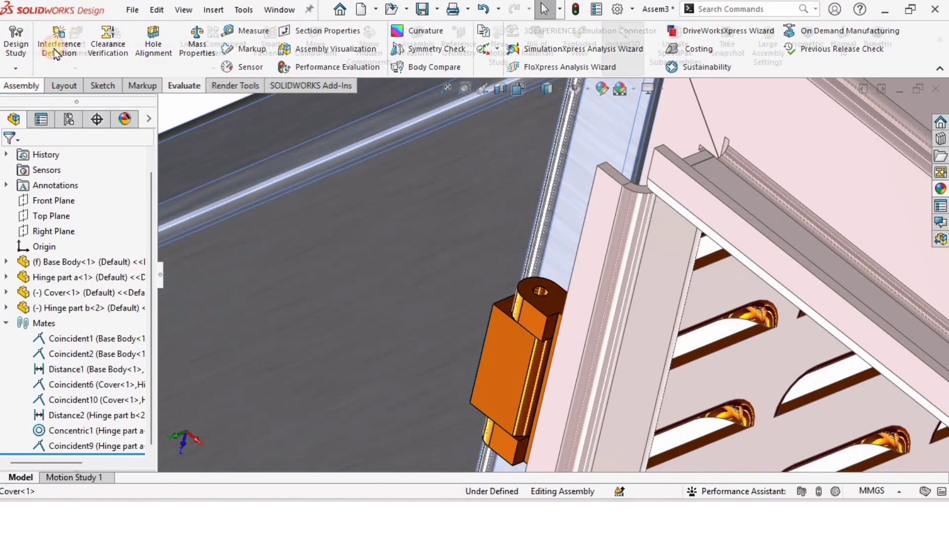
# Insert the part Hinge part c.SLDPRT and place it in the free space above the Cover.
pyautogui.click(21, 86)
pyautogui.click(97, 49)
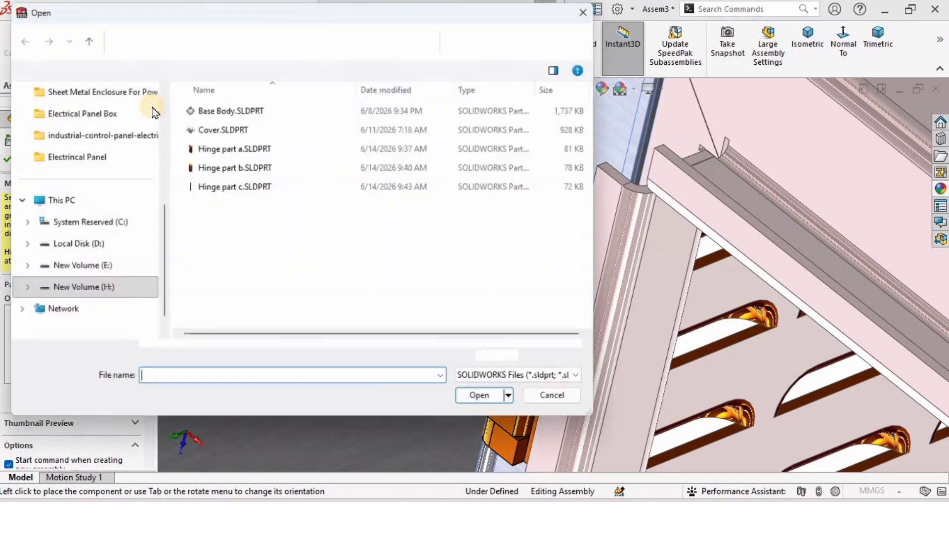
pyautogui.click(238, 186)
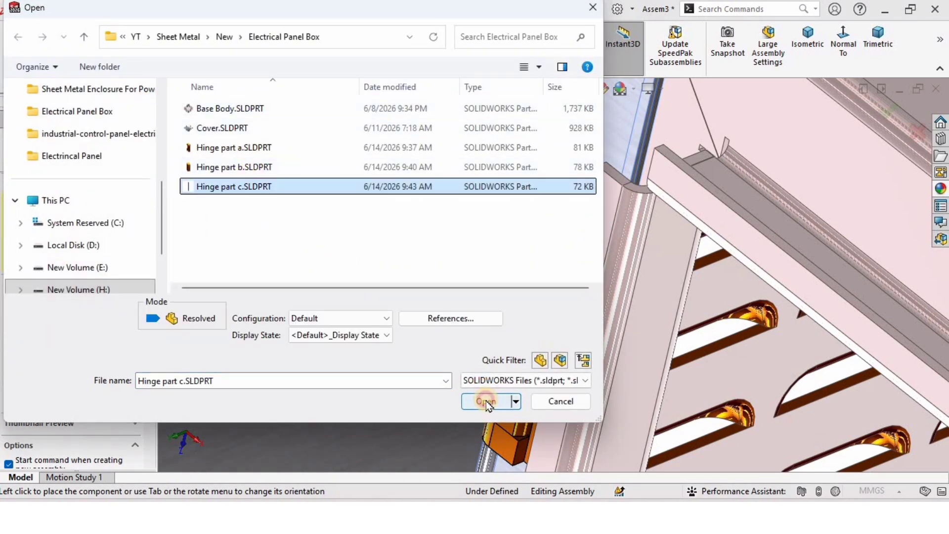
pyautogui.click(487, 401)
pyautogui.scroll(3, 447, 312)
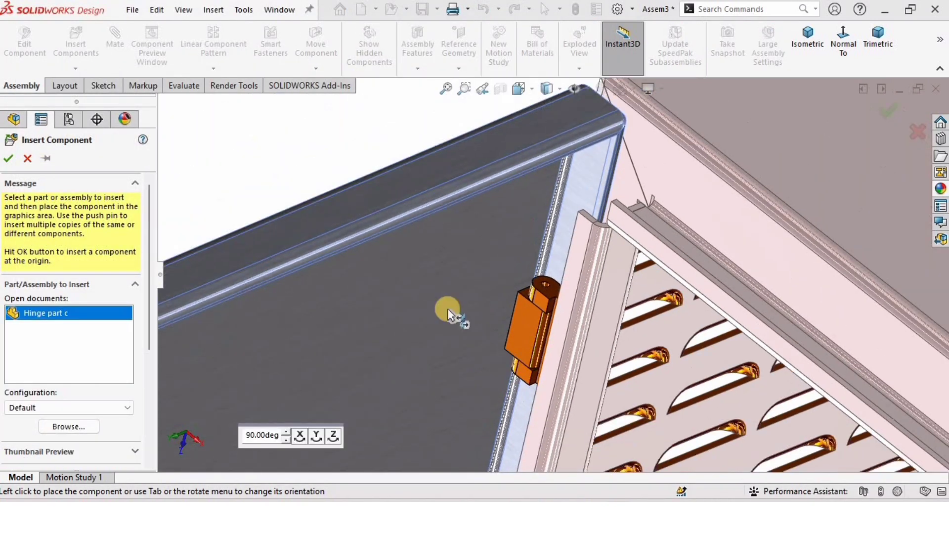
pyautogui.scroll(-2, 291, 163)
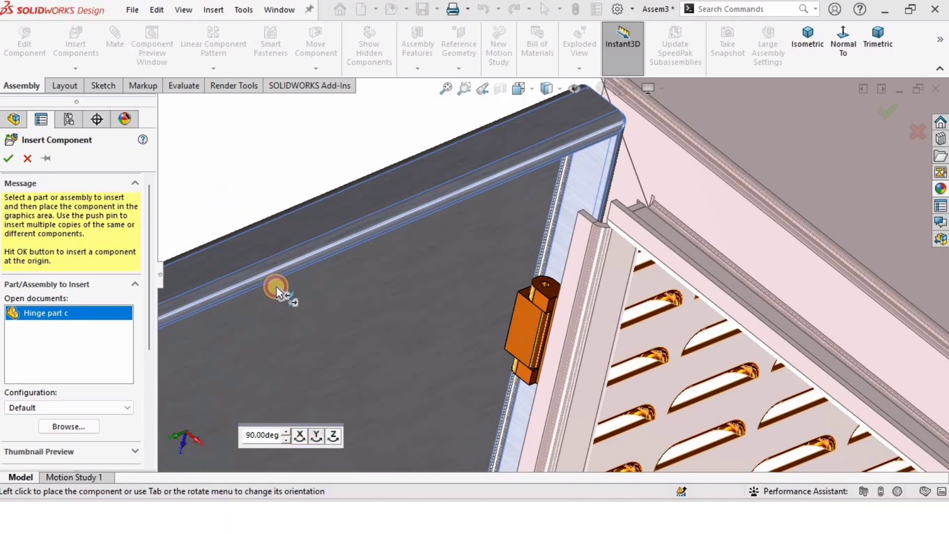
pyautogui.click(247, 171)
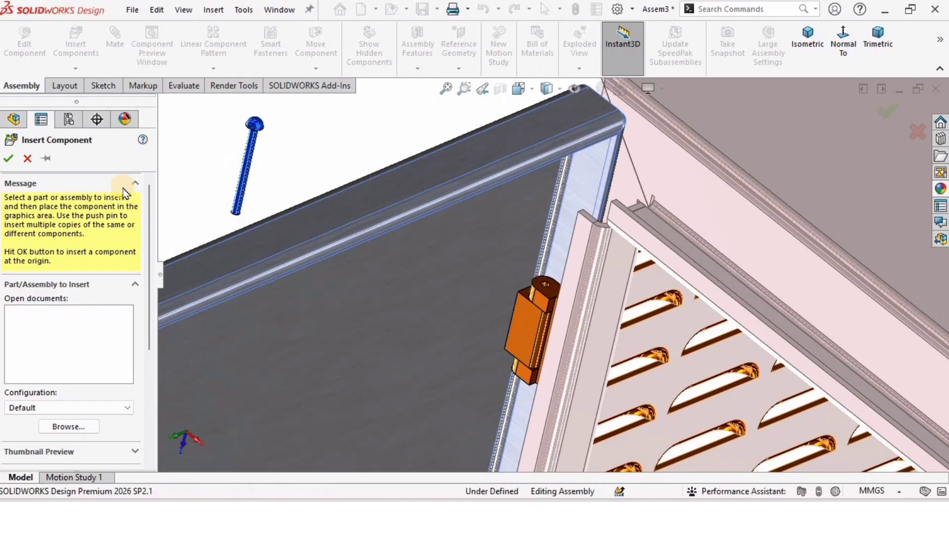
# Rotate Hinge part c by free drag so that its round head faces up.
pyautogui.click(316, 68)
pyautogui.click(329, 99)
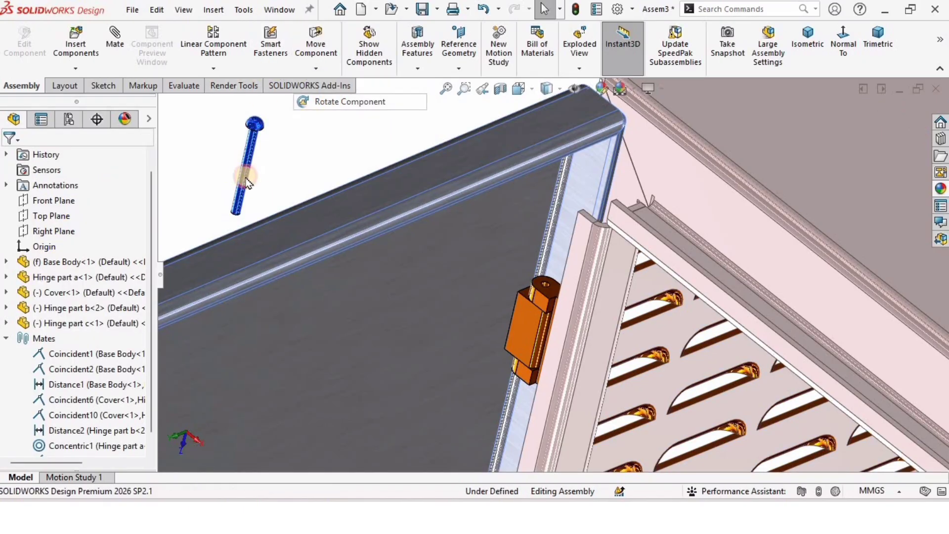
pyautogui.moveTo(248, 158); pyautogui.dragTo(263, 128)
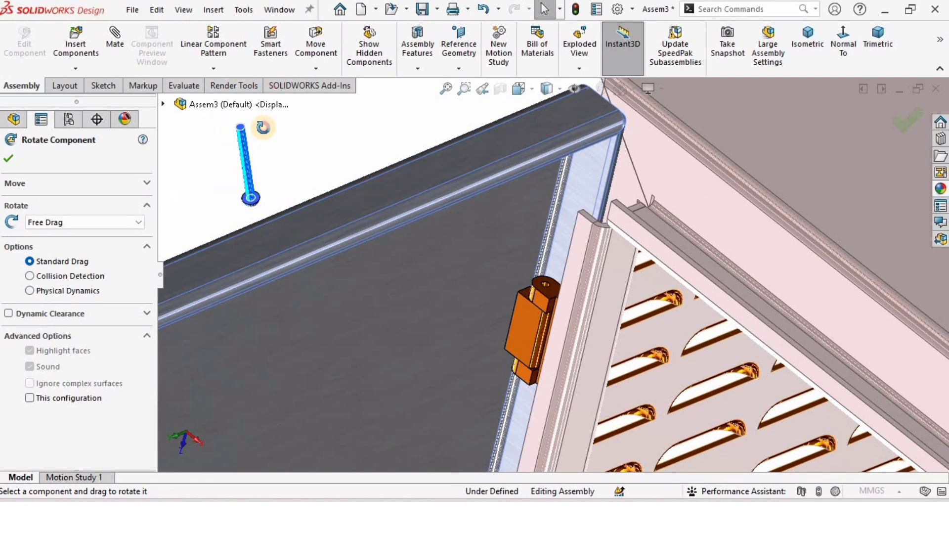
pyautogui.moveTo(211, 94); pyautogui.dragTo(277, 231)
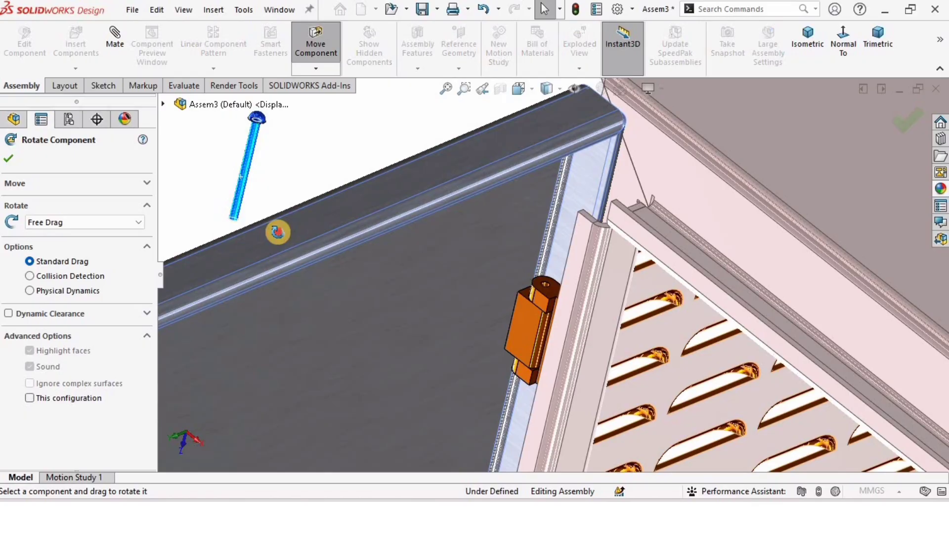
pyautogui.click(8, 158)
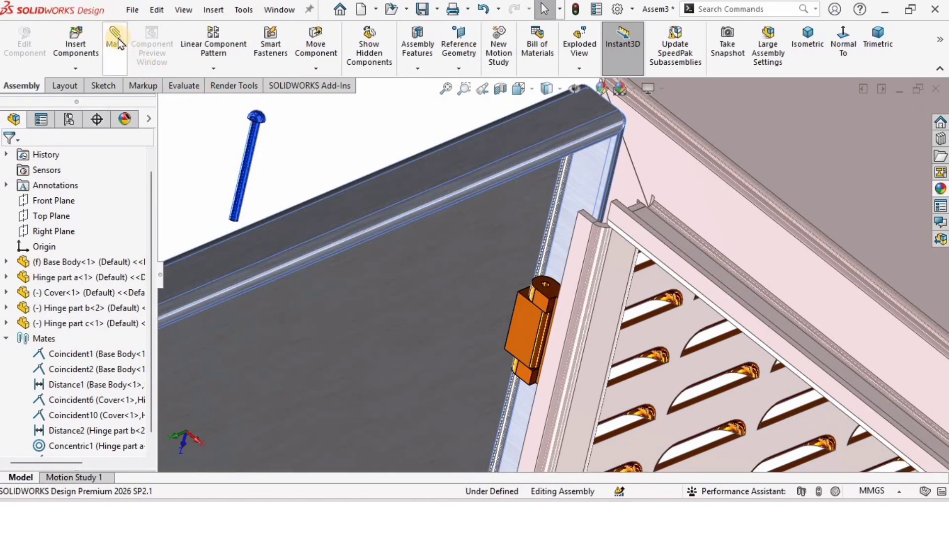
# Add a concentric mate between the shank of Hinge part c and the pin hole of Hinge part a.
pyautogui.click(247, 157)
pyautogui.scroll(-4, 533, 307)
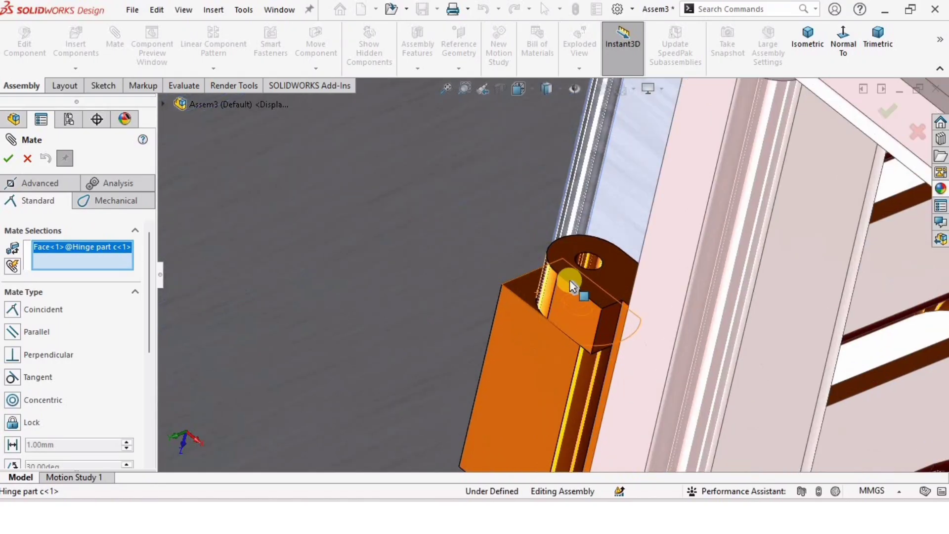
pyautogui.click(593, 263)
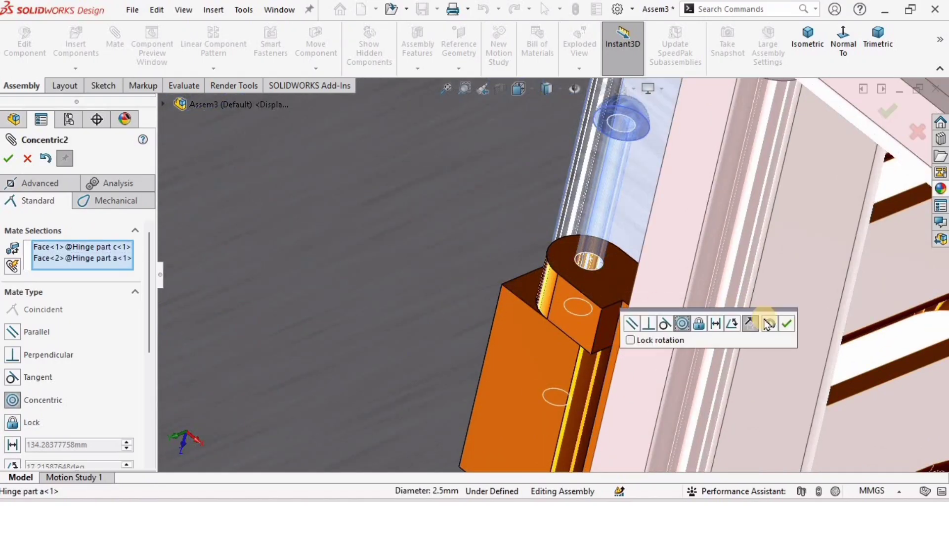
pyautogui.click(787, 322)
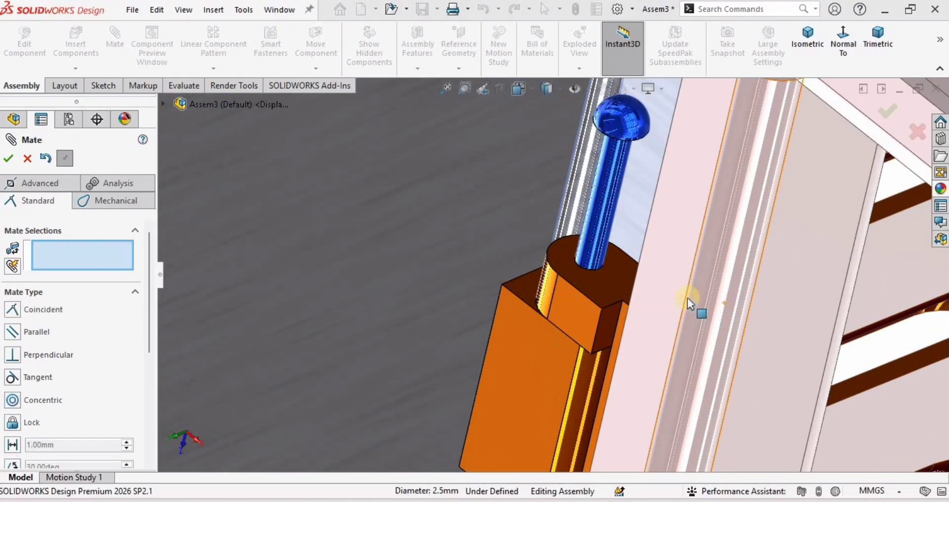
# Mate the top face of Hinge part a coincident with the underside of Hinge part c's head and finish mating.
pyautogui.click(600, 284)
pyautogui.scroll(4, 589, 241)
pyautogui.moveTo(600, 157); pyautogui.dragTo(588, 118, button='middle')
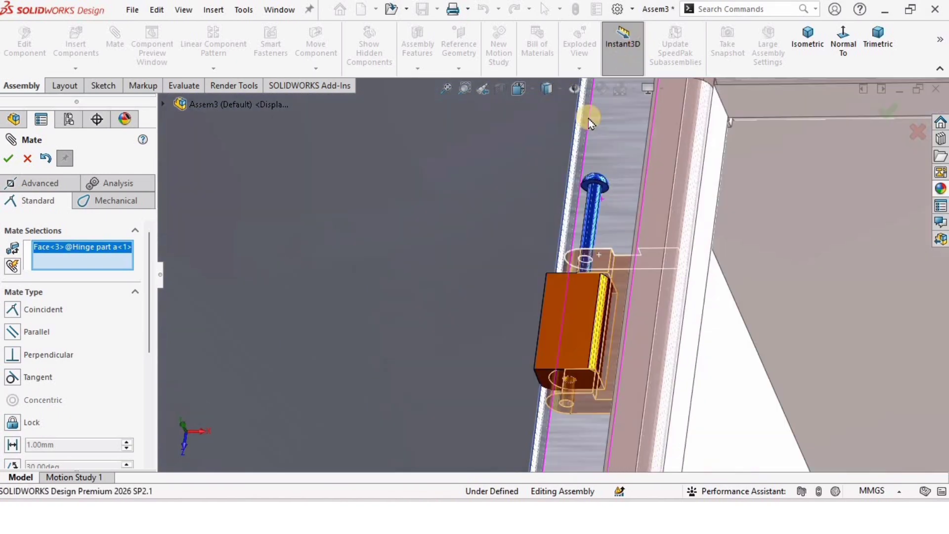
pyautogui.scroll(-3, 588, 118)
pyautogui.click(614, 269)
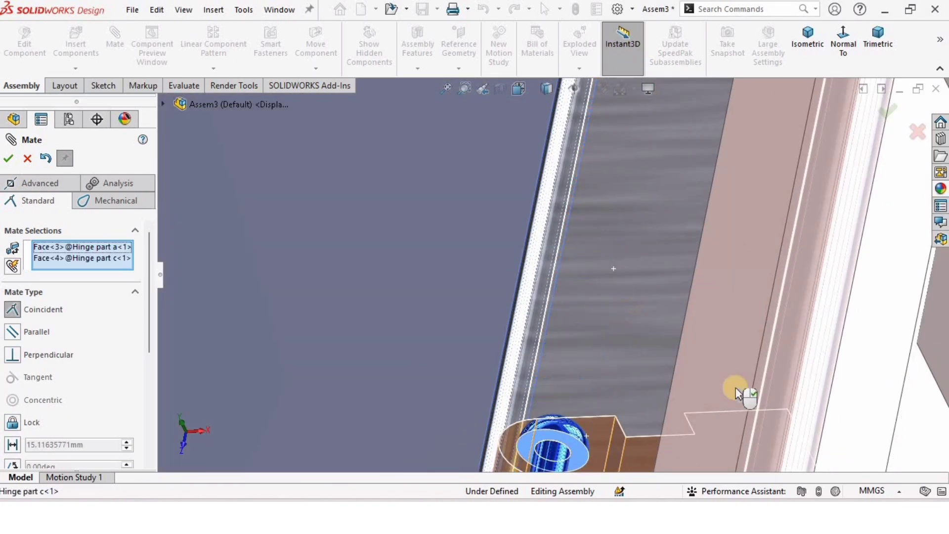
pyautogui.click(795, 356)
pyautogui.scroll(3, 569, 362)
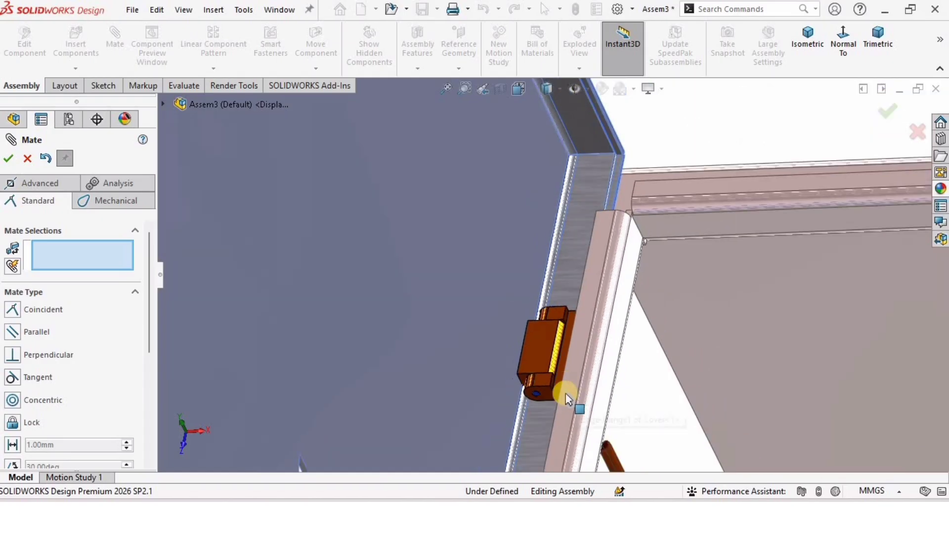
pyautogui.moveTo(566, 395); pyautogui.dragTo(545, 291, button='middle')
pyautogui.scroll(-4, 548, 297)
pyautogui.scroll(3, 581, 350)
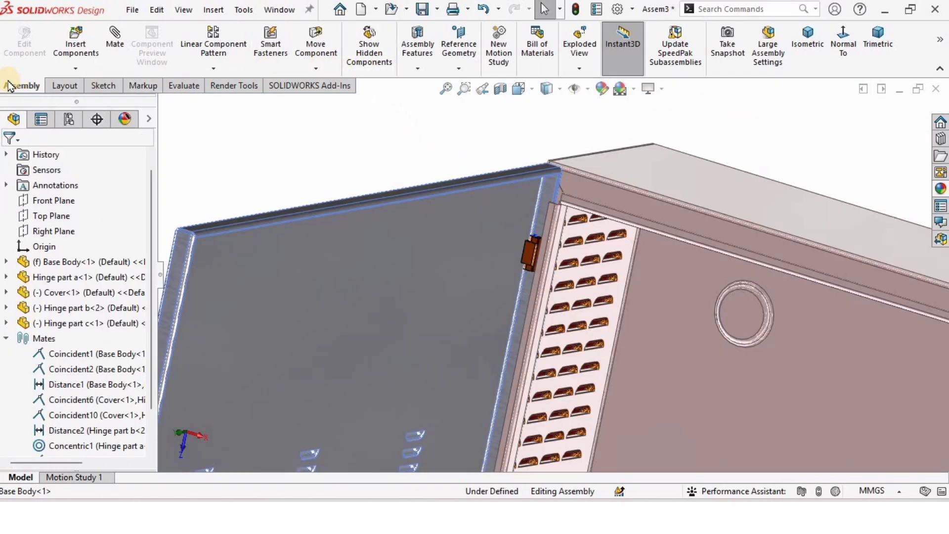
# Start a linear component pattern with the long edge of Base Body beside the hinge as Direction 1.
pyautogui.click(214, 44)
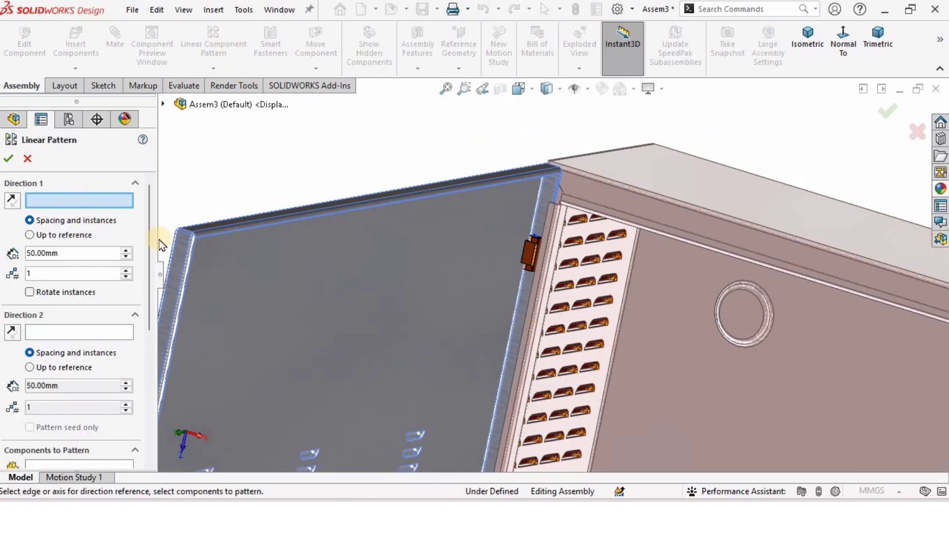
pyautogui.scroll(-6, 519, 330)
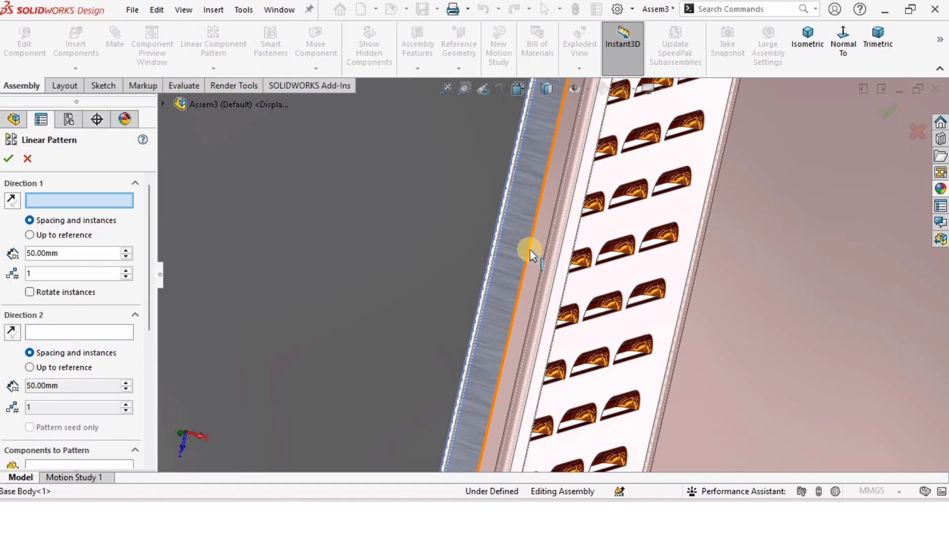
pyautogui.click(530, 249)
pyautogui.scroll(6, 519, 259)
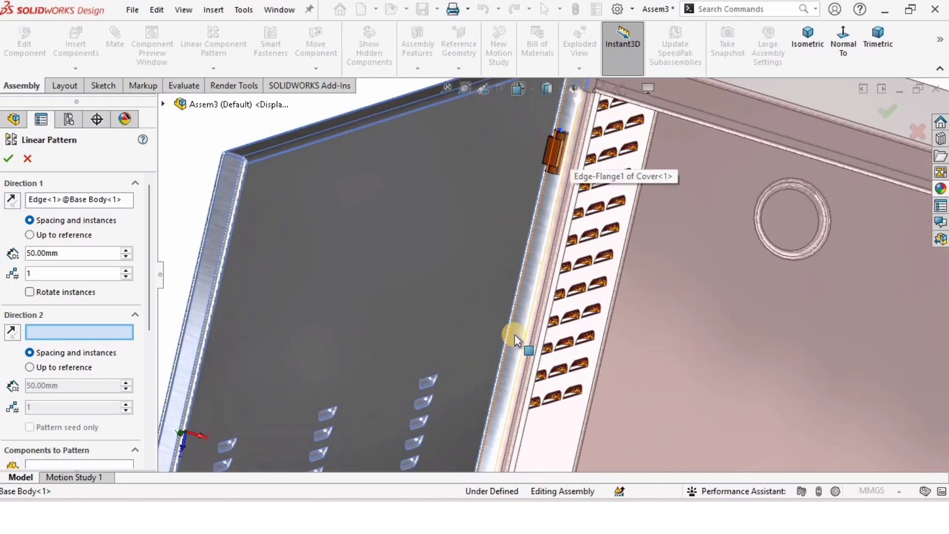
pyautogui.scroll(3, 551, 383)
pyautogui.scroll(-6, 586, 143)
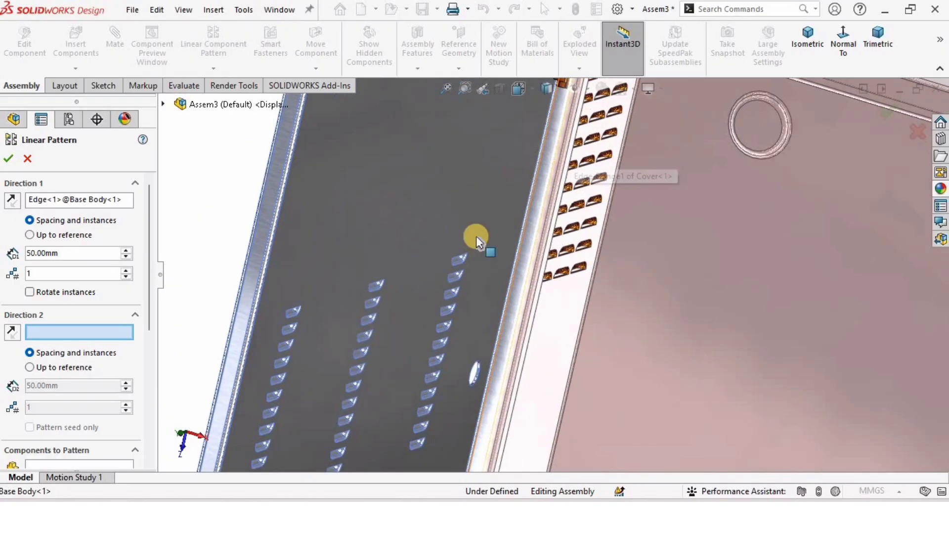
# Choose Hinge part c, Hinge part a and Hinge part b as the components to pattern.
pyautogui.moveTo(150, 300); pyautogui.dragTo(156, 373)
pyautogui.click(72, 337)
pyautogui.scroll(-6, 559, 133)
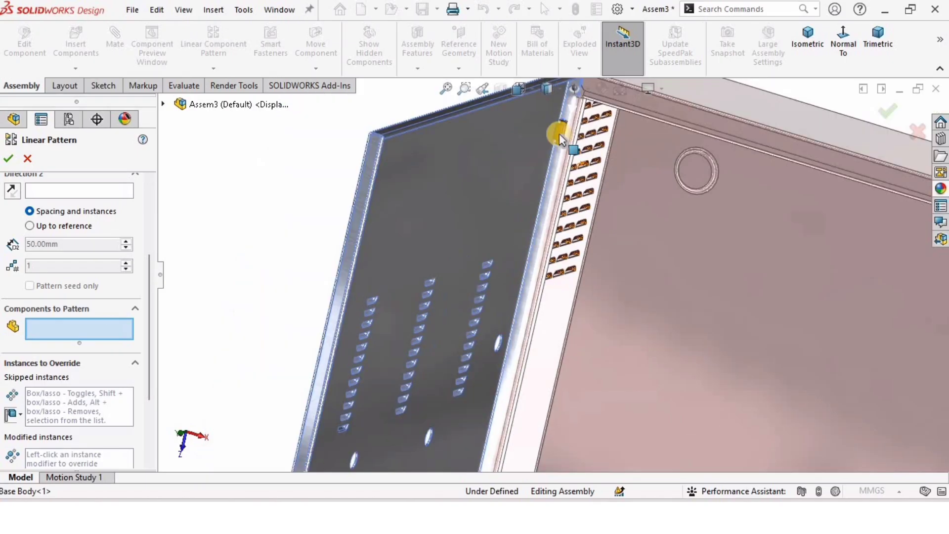
pyautogui.scroll(-4, 560, 208)
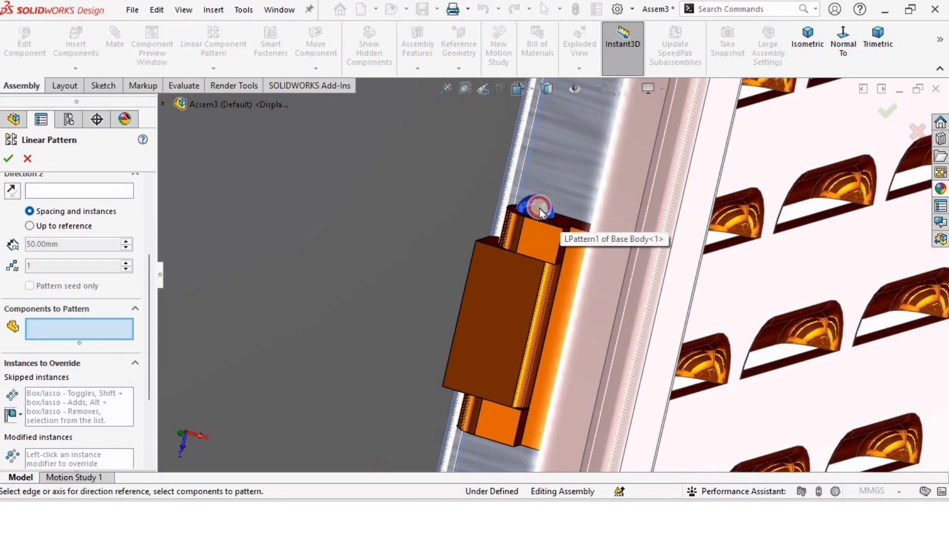
pyautogui.click(540, 211)
pyautogui.click(525, 292)
pyautogui.click(516, 297)
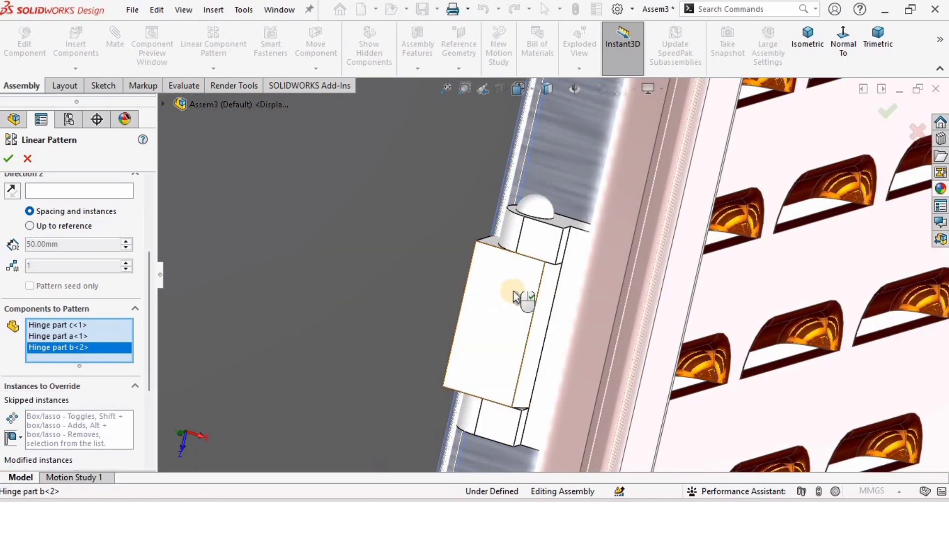
# Set the number of hinge instances in Direction 1 to 2.
pyautogui.scroll(5, 515, 296)
pyautogui.scroll(-2, 539, 277)
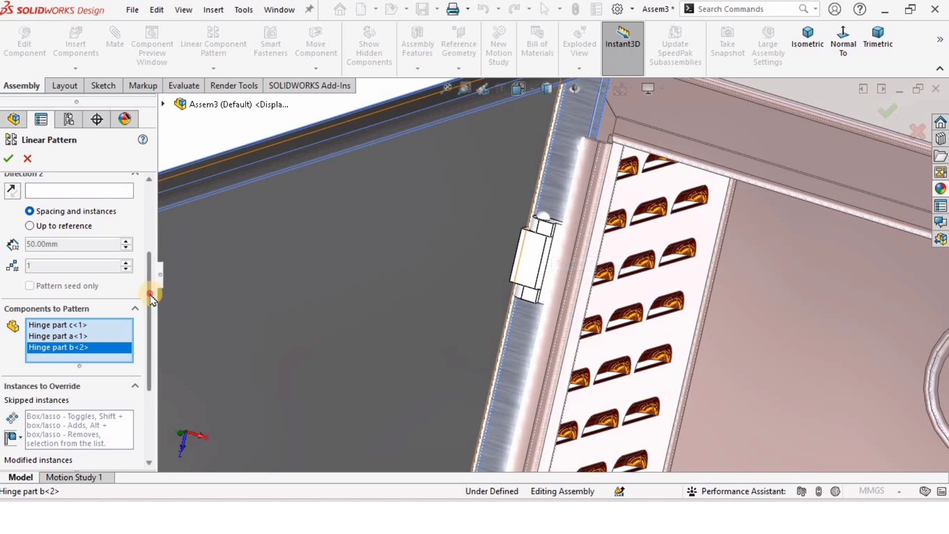
pyautogui.moveTo(150, 294); pyautogui.dragTo(143, 194)
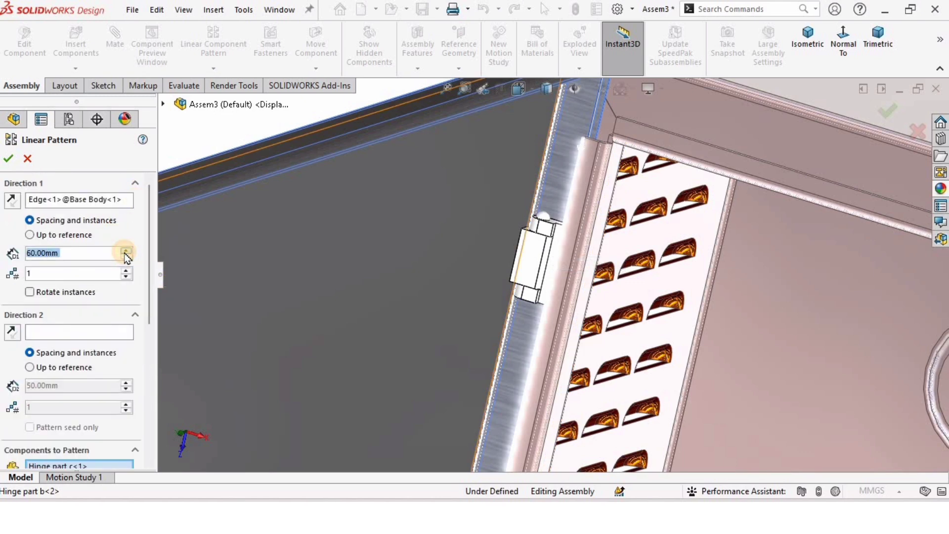
pyautogui.click(127, 271)
pyautogui.click(406, 365)
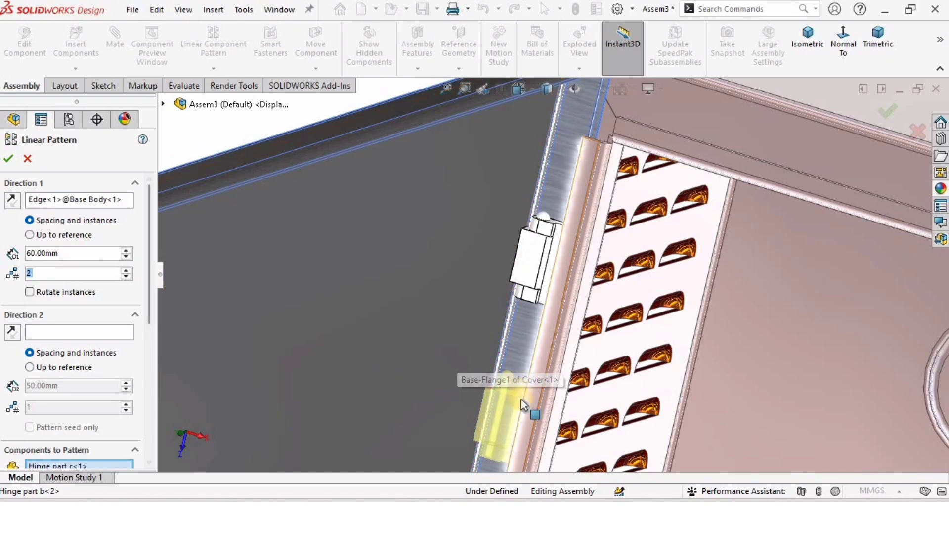
# Set the Direction 1 spacing to 520 mm and finish the linear component pattern.
pyautogui.scroll(5, 524, 405)
pyautogui.scroll(-4, 539, 386)
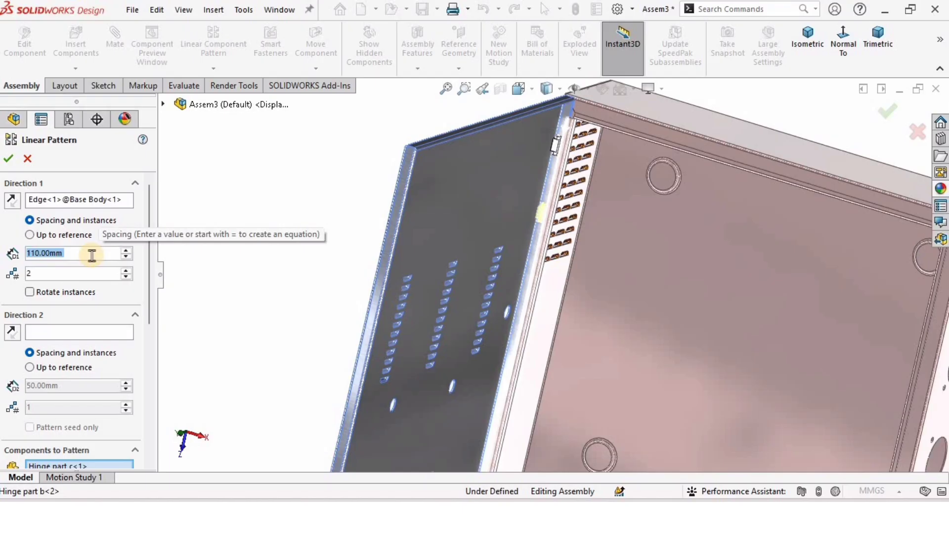
pyautogui.write('52')
pyautogui.scroll(3, 500, 420)
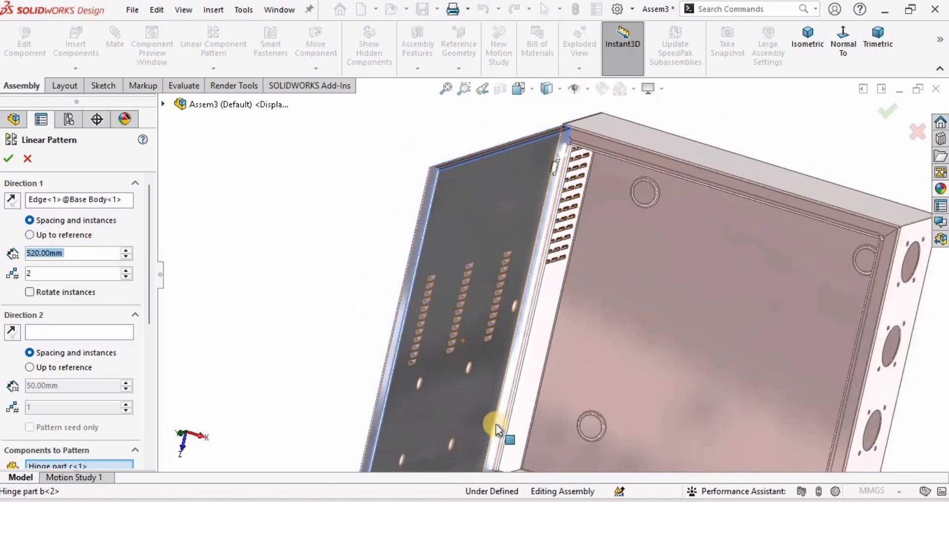
pyautogui.scroll(-5, 539, 250)
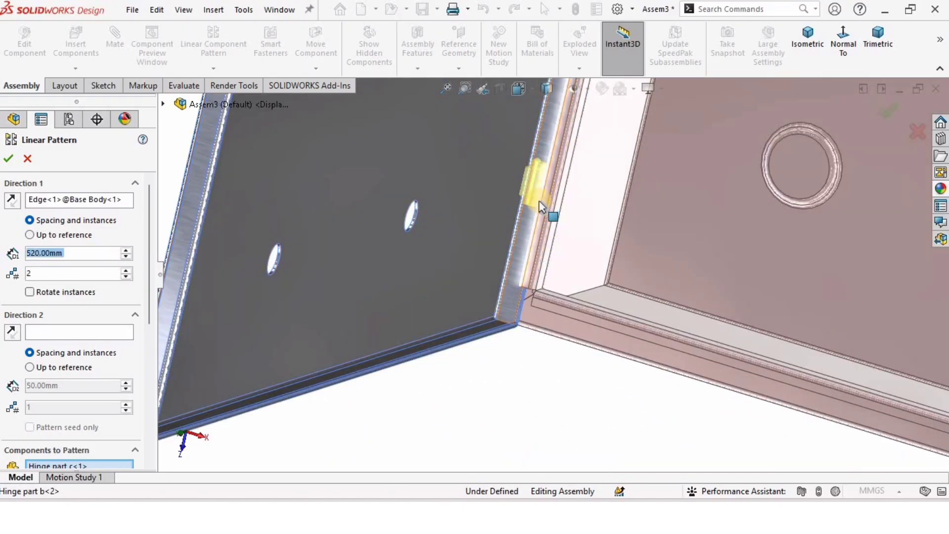
pyautogui.scroll(4, 542, 206)
pyautogui.scroll(-2, 580, 162)
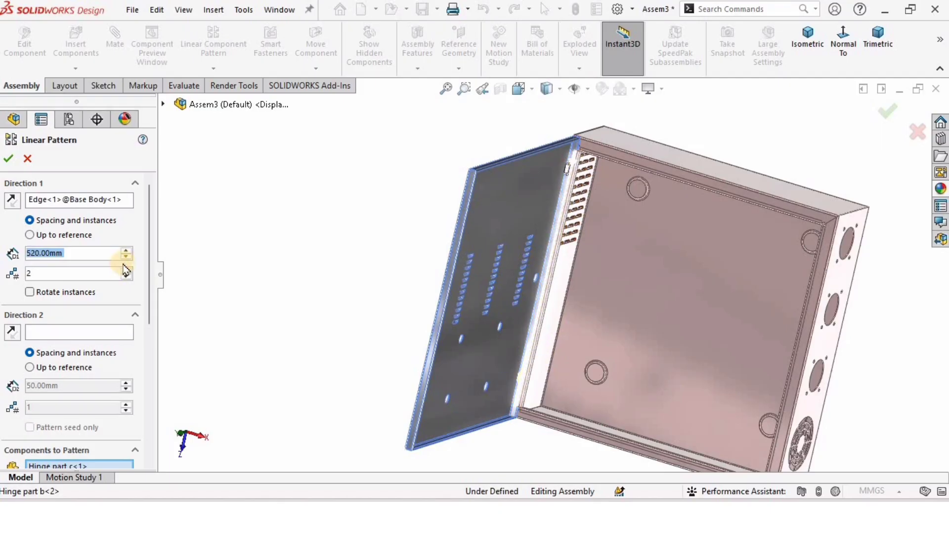
pyautogui.click(8, 158)
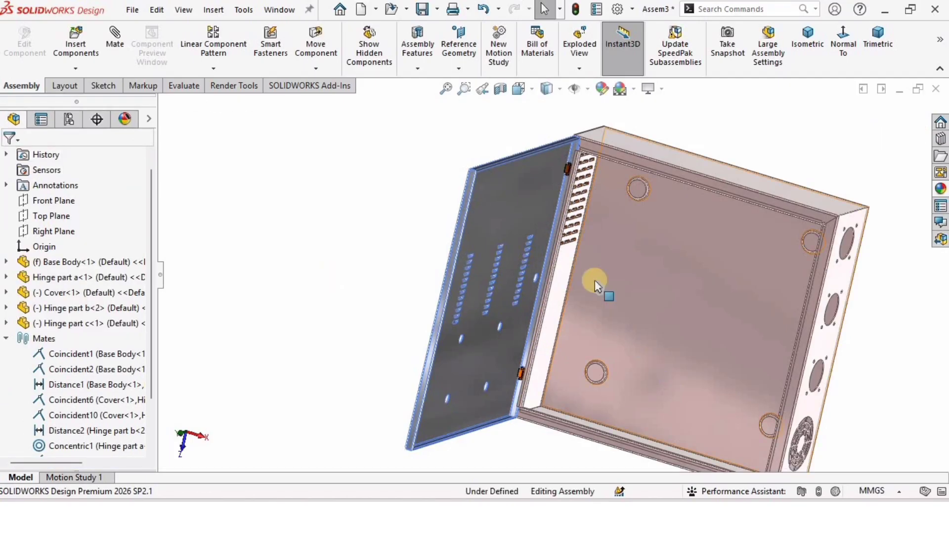
# Examine the patterned hinges and the fit of the upper hinge between Cover and Base Body.
pyautogui.scroll(-5, 572, 282)
pyautogui.scroll(5, 554, 286)
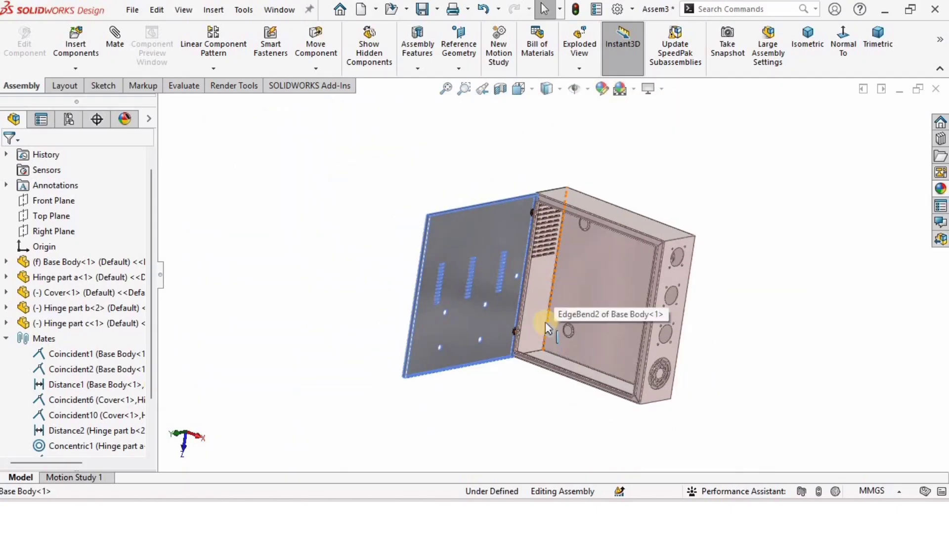
pyautogui.scroll(-2, 568, 274)
pyautogui.scroll(-6, 548, 99)
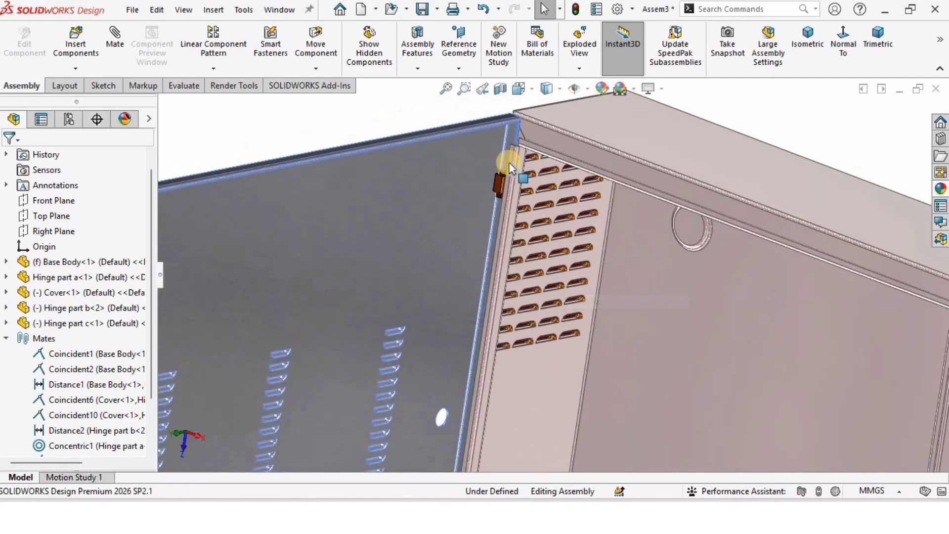
pyautogui.moveTo(547, 144); pyautogui.dragTo(552, 321, button='middle')
pyautogui.scroll(-5, 552, 319)
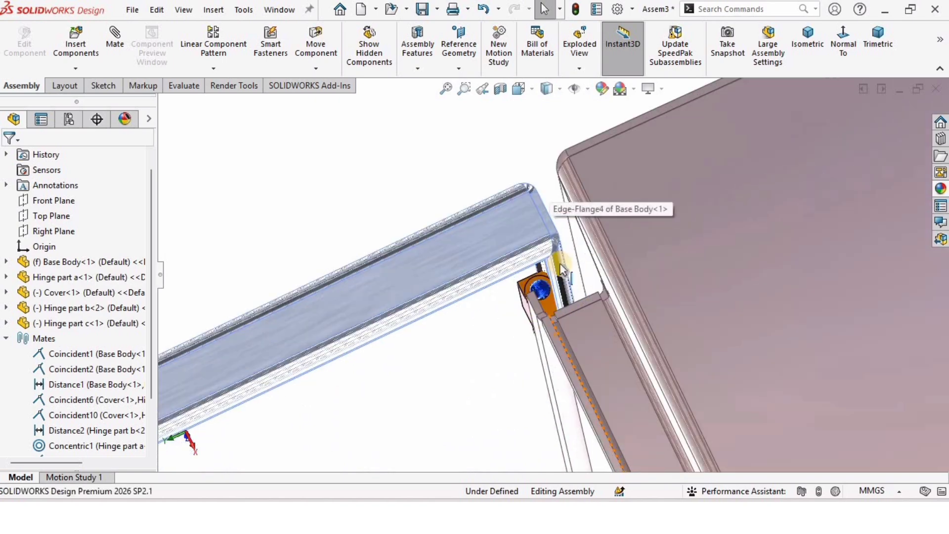
pyautogui.scroll(-2, 554, 302)
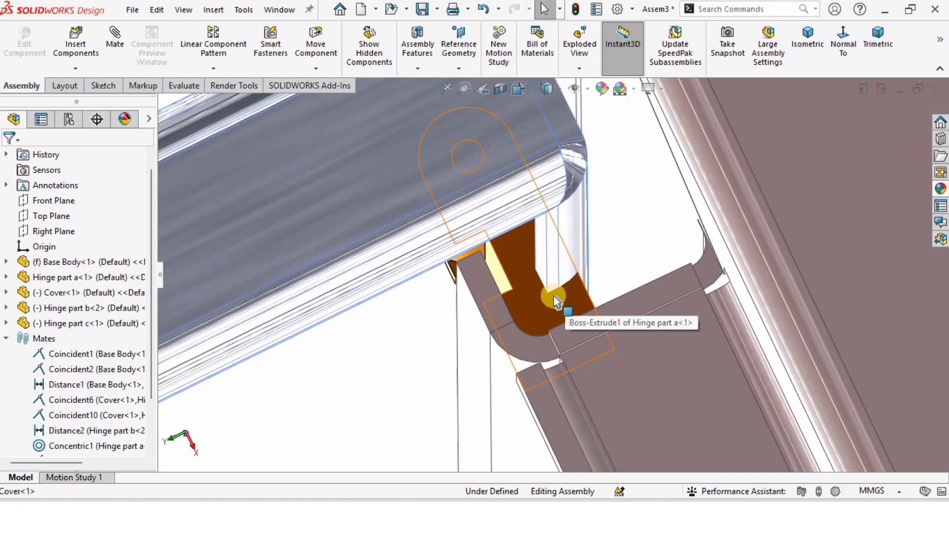
pyautogui.scroll(4, 553, 295)
pyautogui.moveTo(549, 251); pyautogui.dragTo(543, 322, button='middle')
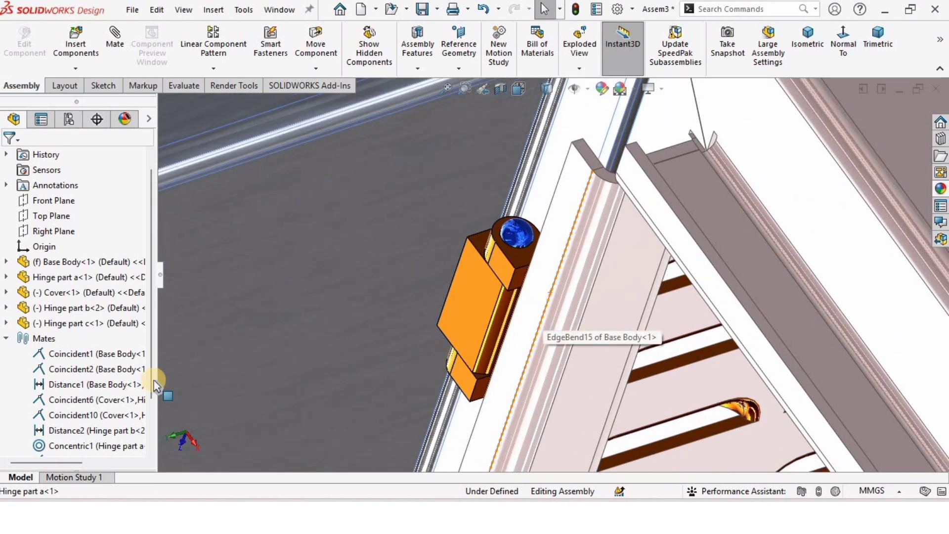
# Change the Coincident10 mate between Cover and Hinge part b to a distance mate of 6.5 mm.
pyautogui.click(6, 338)
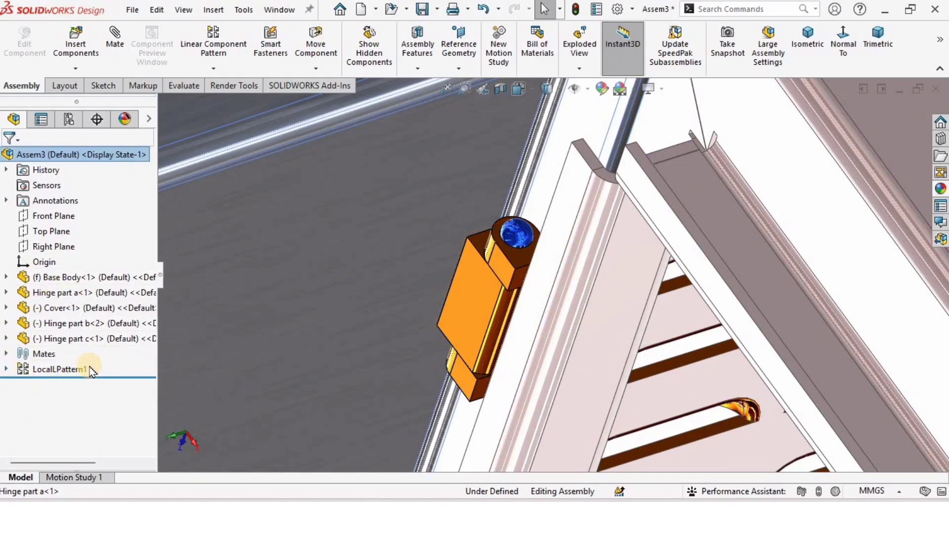
pyautogui.click(6, 353)
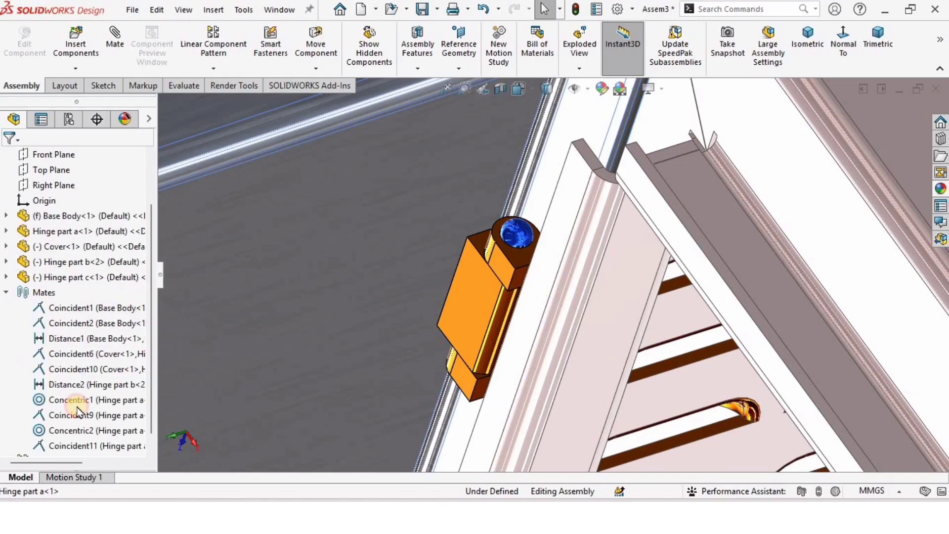
pyautogui.click(69, 368)
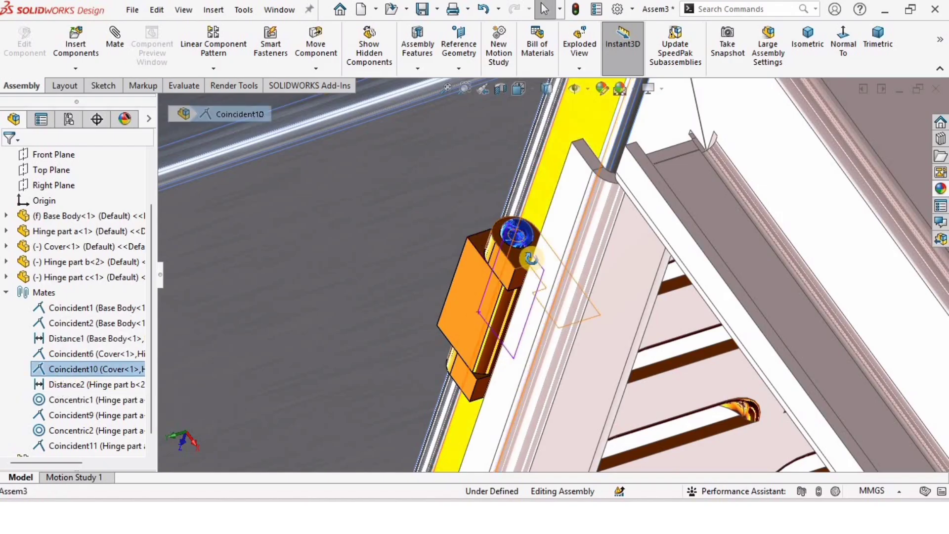
pyautogui.moveTo(531, 258); pyautogui.dragTo(527, 271, button='middle')
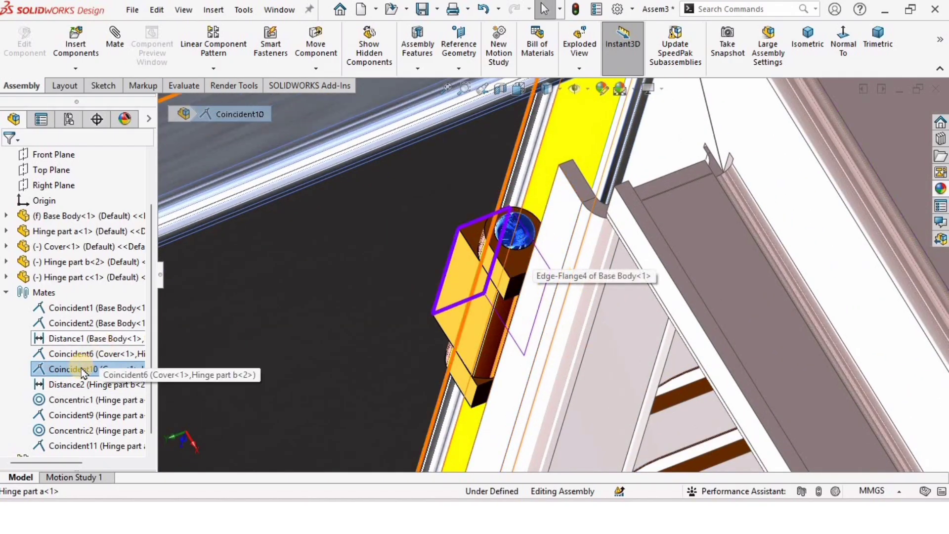
pyautogui.rightClick(79, 369)
pyautogui.click(411, 233)
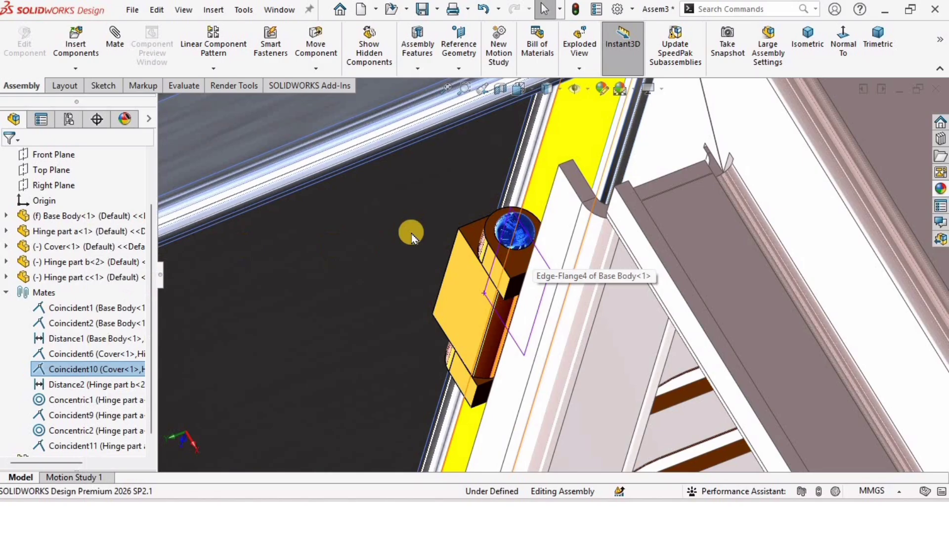
pyautogui.click(520, 237)
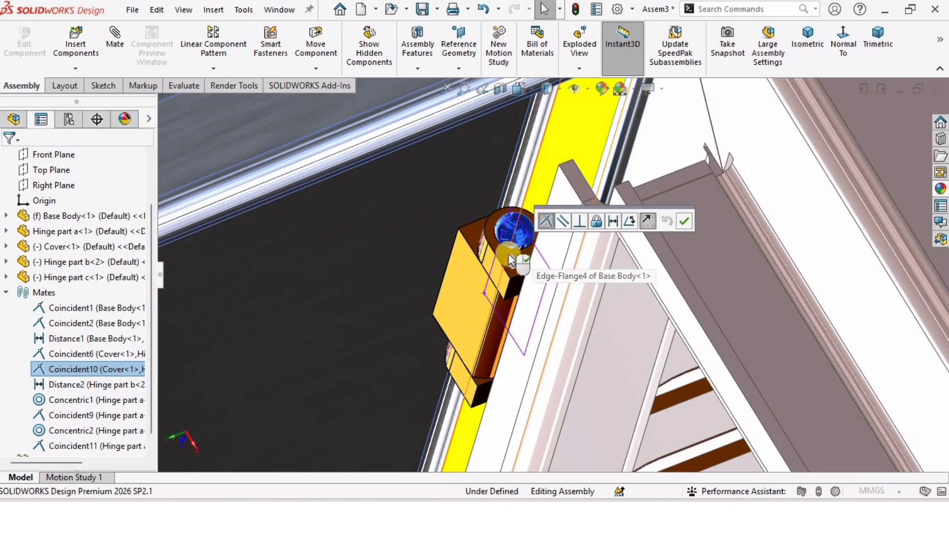
pyautogui.click(58, 259)
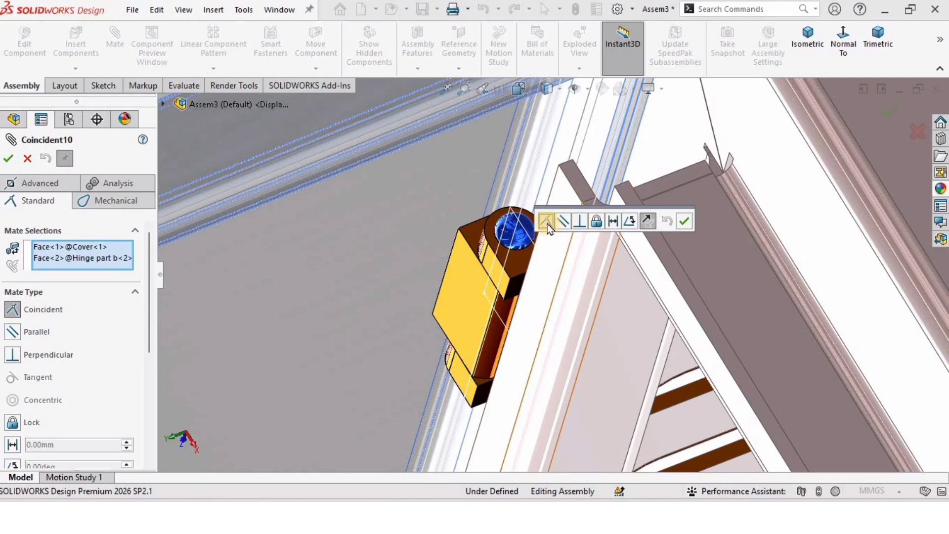
pyautogui.click(613, 221)
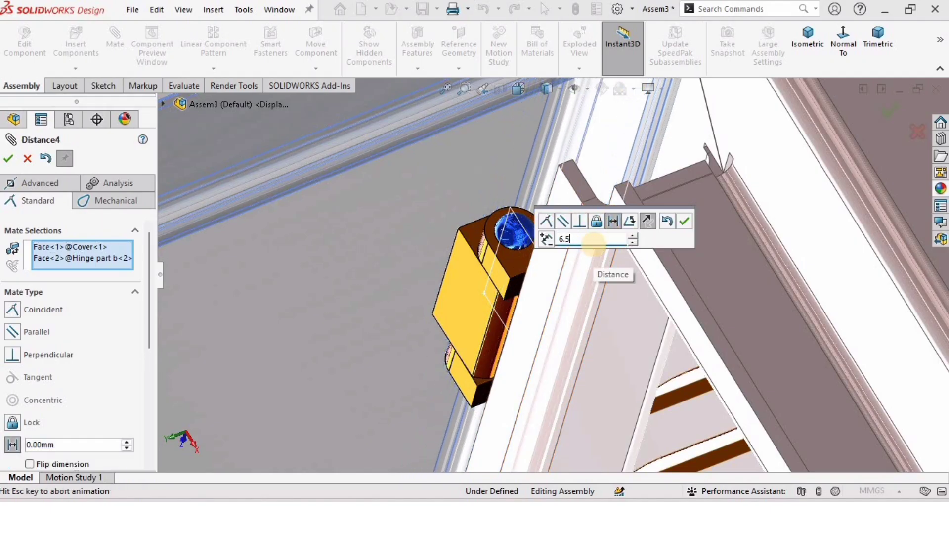
pyautogui.press('Return')
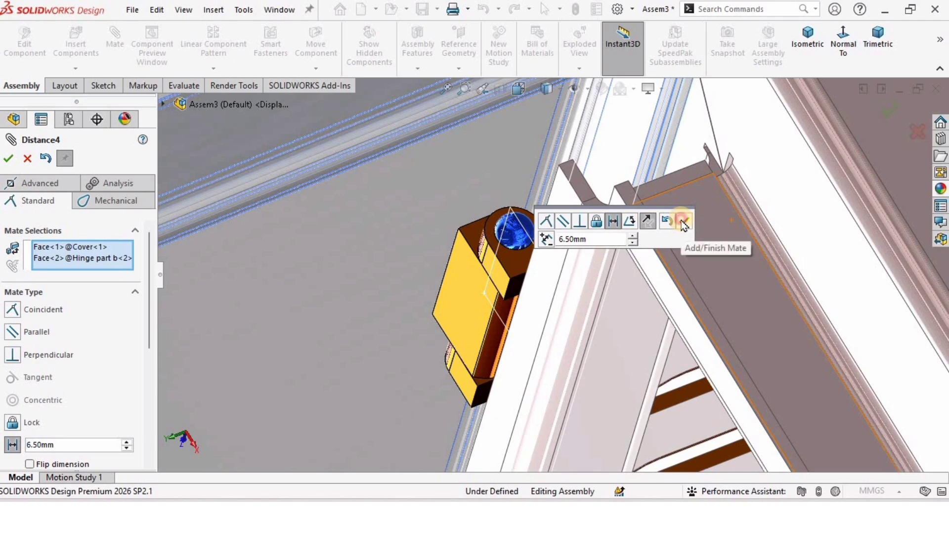
pyautogui.click(683, 222)
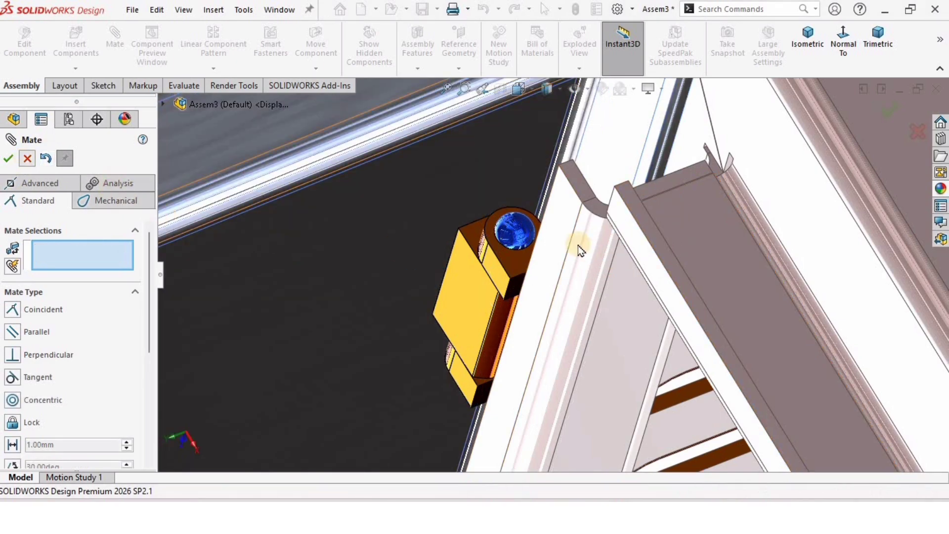
pyautogui.press('Escape')
# Examine the clearance between the Cover corner, the upper hinge and Base Body from several angles.
pyautogui.moveTo(568, 257); pyautogui.dragTo(562, 228, button='middle')
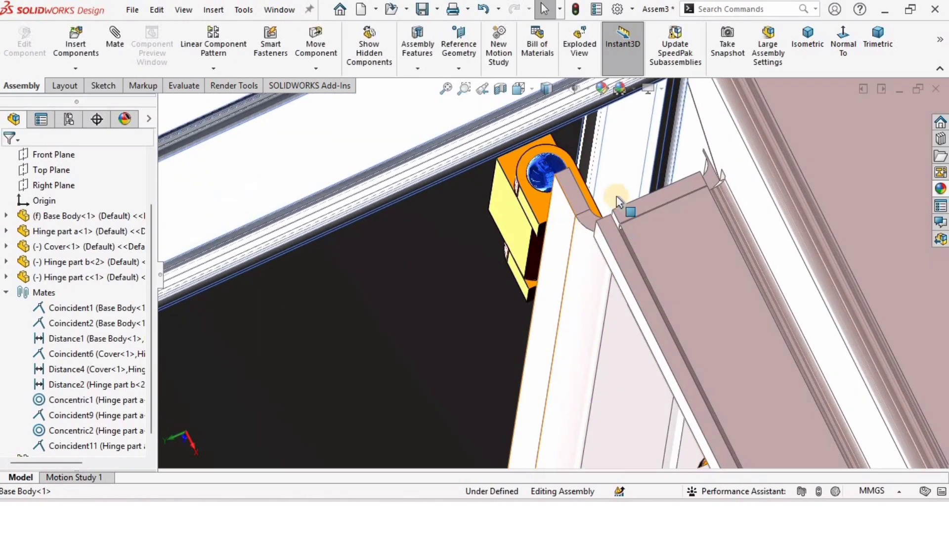
pyautogui.scroll(-2, 611, 196)
pyautogui.moveTo(592, 148); pyautogui.dragTo(596, 103, button='middle')
pyautogui.scroll(2, 592, 161)
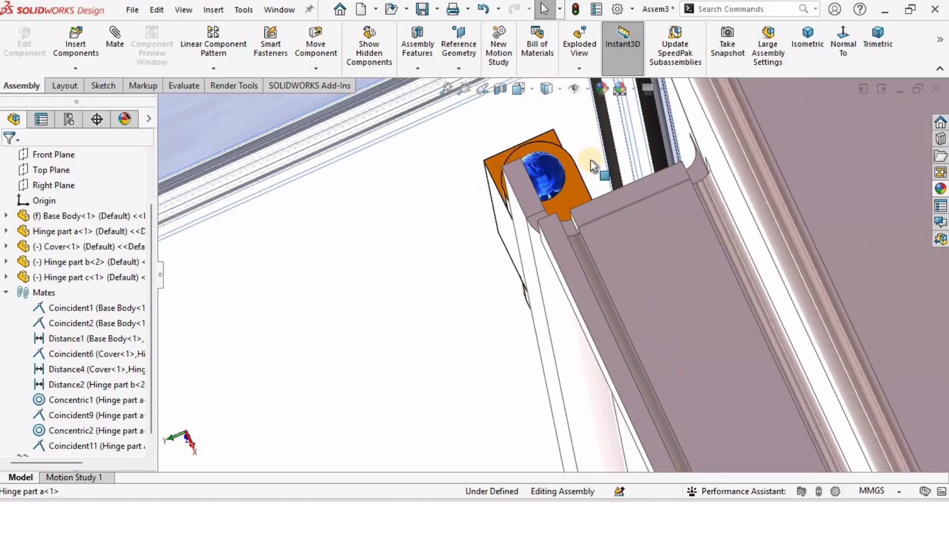
pyautogui.moveTo(593, 165); pyautogui.dragTo(613, 161, button='middle')
pyautogui.moveTo(583, 239); pyautogui.dragTo(607, 218, button='middle')
pyautogui.moveTo(583, 153); pyautogui.dragTo(595, 194, button='middle')
pyautogui.scroll(-3, 595, 196)
pyautogui.scroll(-1, 542, 286)
pyautogui.moveTo(544, 297); pyautogui.dragTo(553, 346, button='middle')
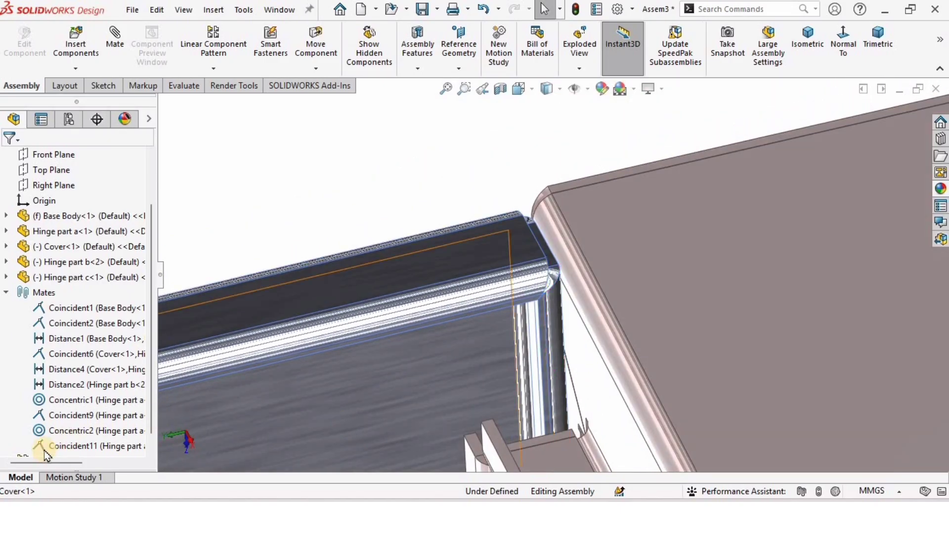
# Set the distance mate between Cover and Hinge part b to 5 mm, check the hinge clearance and finish mating.
pyautogui.click(68, 370)
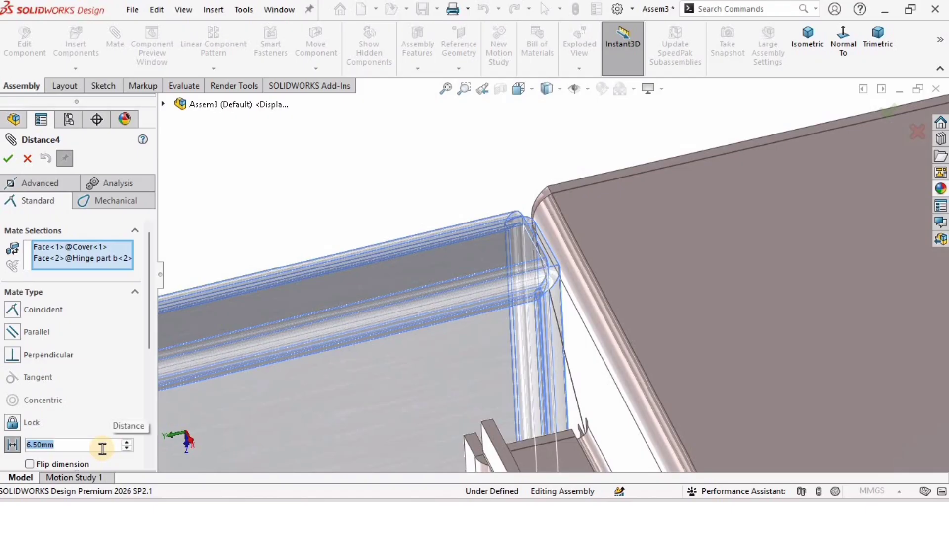
pyautogui.write('5')
pyautogui.press('Return')
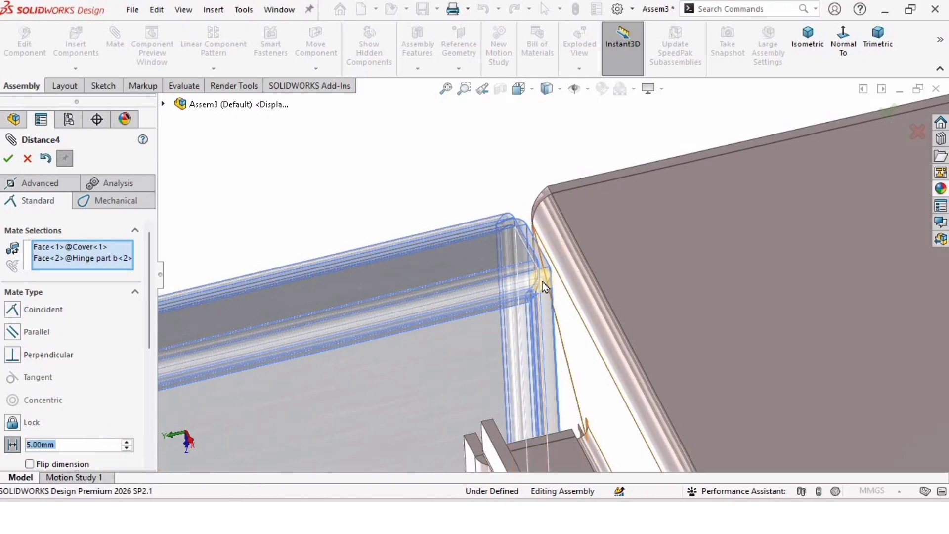
pyautogui.press('Return')
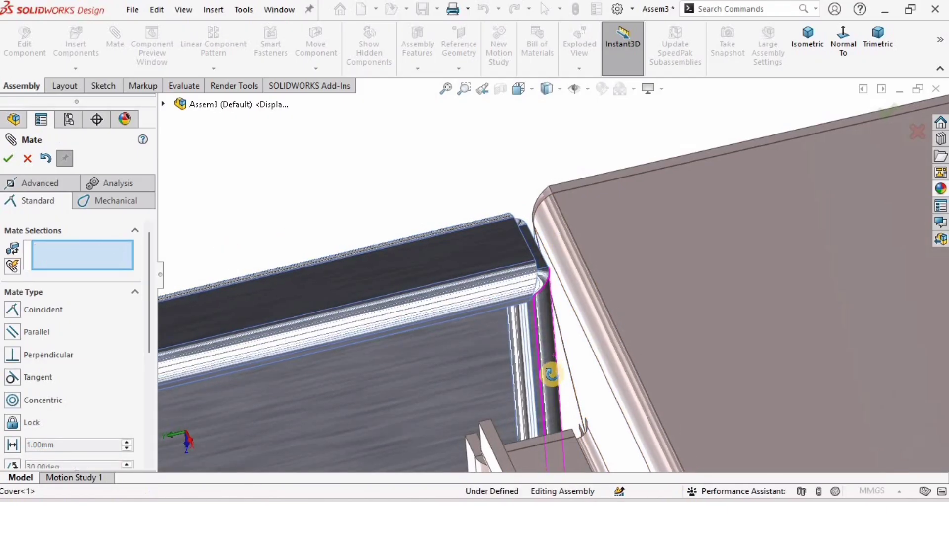
pyautogui.moveTo(551, 373); pyautogui.dragTo(595, 322, button='middle')
pyautogui.scroll(-5, 593, 321)
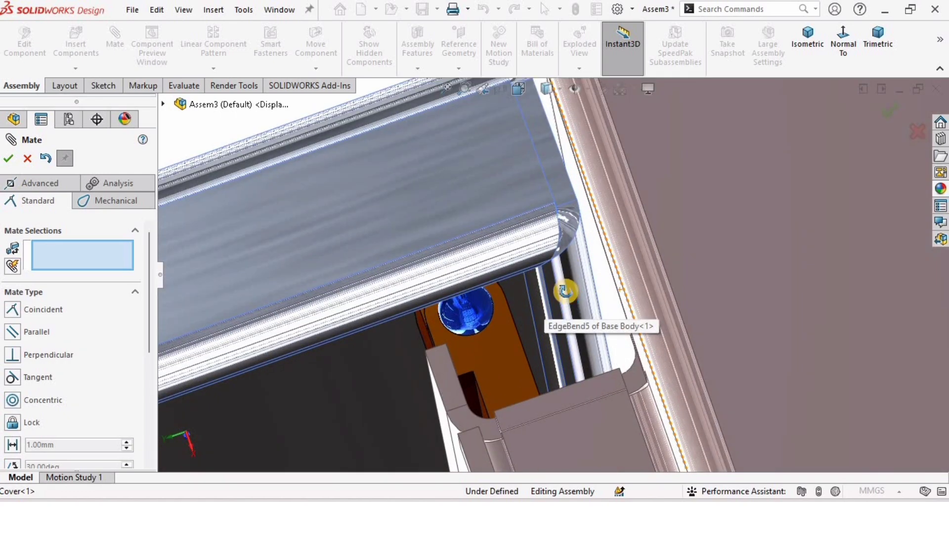
pyautogui.moveTo(566, 290); pyautogui.dragTo(353, 364, button='middle')
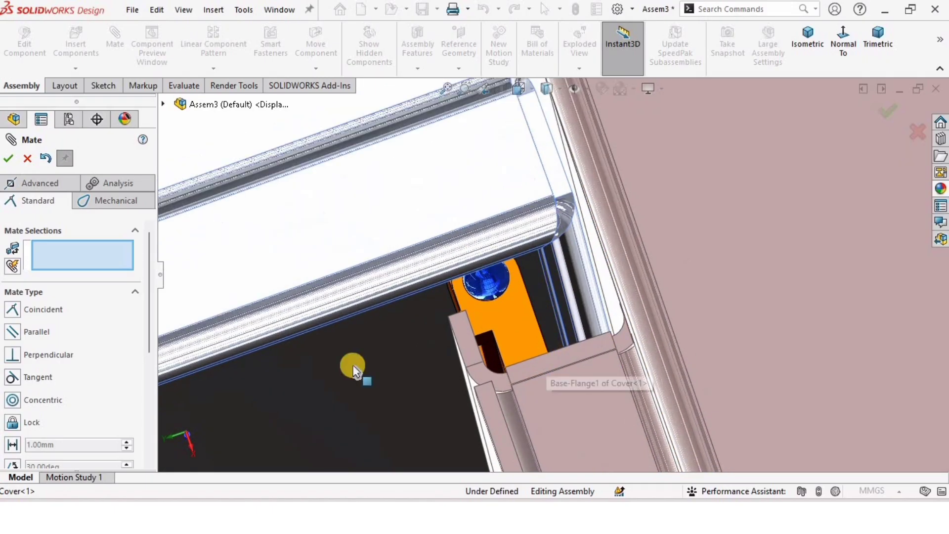
pyautogui.click(27, 159)
pyautogui.moveTo(523, 314); pyautogui.dragTo(518, 411, button='middle')
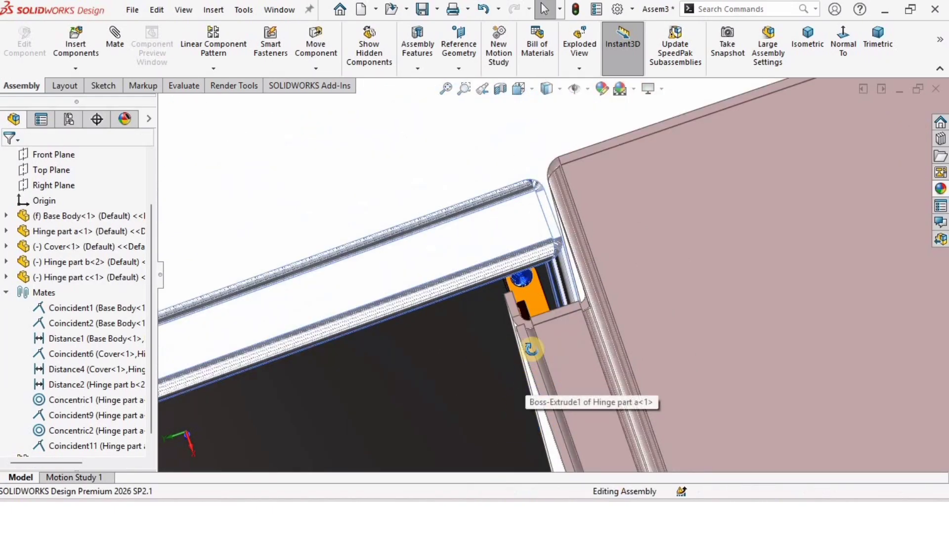
# Examine the hinge corner between Cover and Base Body up close and swing Cover partway to check its movement.
pyautogui.moveTo(531, 349); pyautogui.dragTo(620, 307, button='middle')
pyautogui.scroll(9, 608, 276)
pyautogui.moveTo(570, 378); pyautogui.dragTo(571, 333, button='middle')
pyautogui.scroll(-3, 563, 380)
pyautogui.scroll(3, 534, 408)
pyautogui.scroll(-3, 520, 407)
pyautogui.moveTo(552, 284); pyautogui.dragTo(570, 296, button='middle')
pyautogui.scroll(6, 572, 270)
pyautogui.scroll(-1, 574, 239)
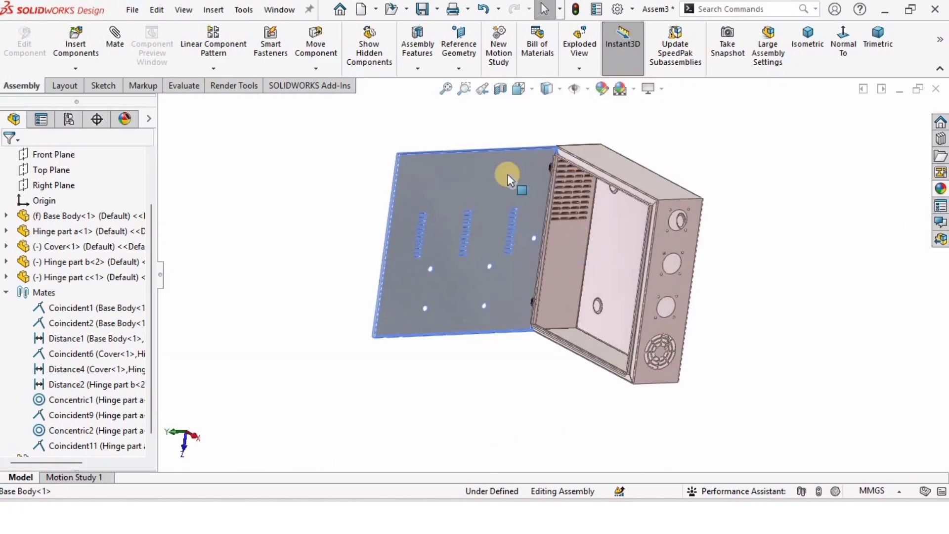
pyautogui.moveTo(414, 197); pyautogui.dragTo(576, 248)
pyautogui.moveTo(576, 249); pyautogui.dragTo(610, 296, button='middle')
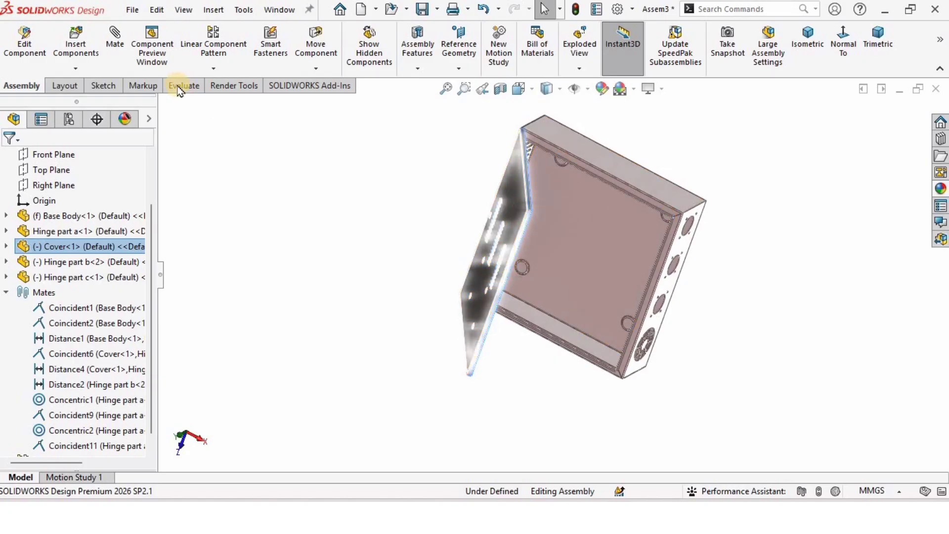
# Add a limit angle mate between Base Body's vented side face and Cover's outer face, with maximum 180 and minimum 90 degrees.
pyautogui.click(114, 37)
pyautogui.scroll(-1, 512, 257)
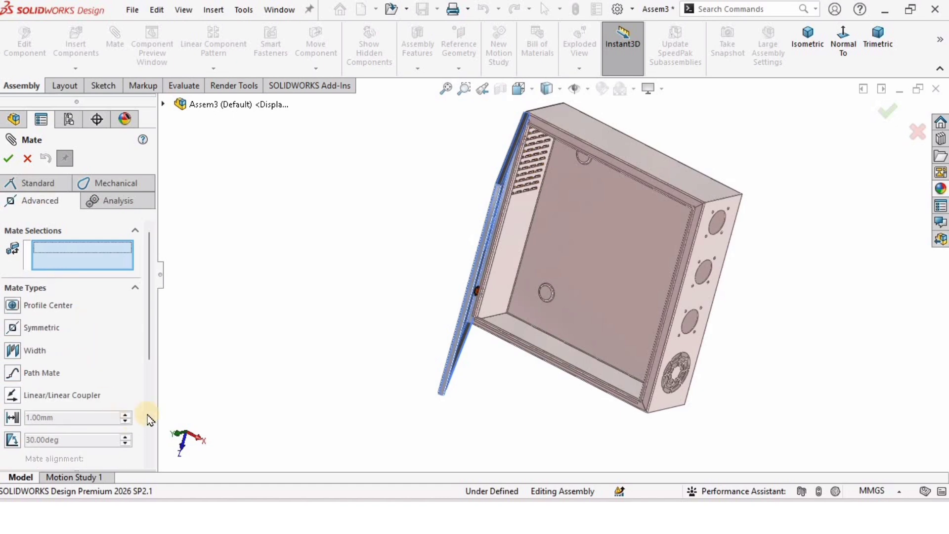
pyautogui.moveTo(550, 150); pyautogui.dragTo(361, 292, button='middle')
pyautogui.click(457, 288)
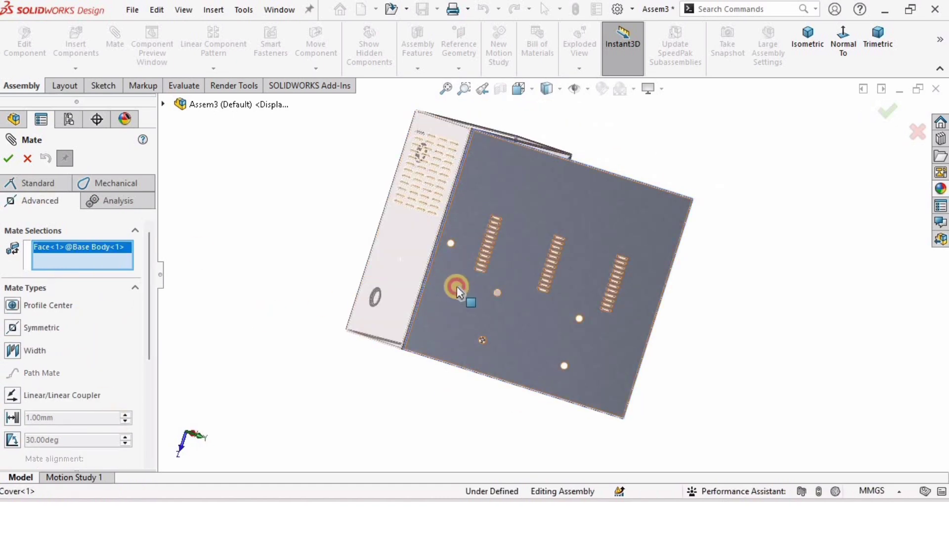
pyautogui.click(456, 286)
pyautogui.moveTo(549, 205); pyautogui.dragTo(474, 242, button='middle')
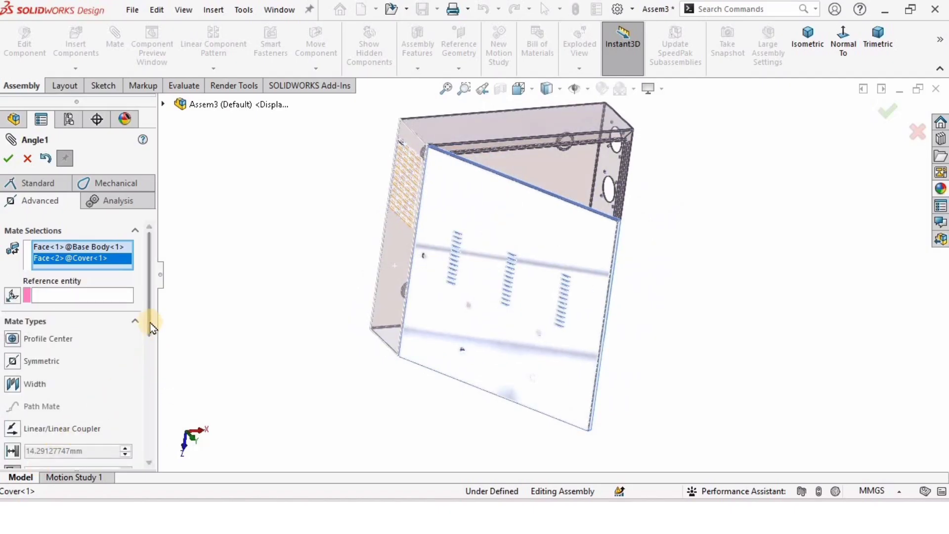
pyautogui.moveTo(150, 341); pyautogui.dragTo(152, 372)
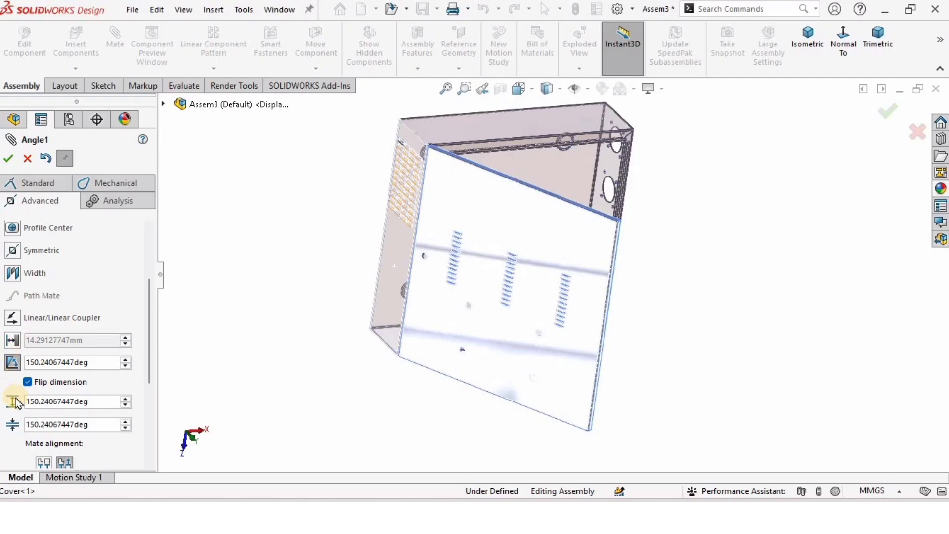
pyautogui.moveTo(427, 257); pyautogui.dragTo(424, 272, button='middle')
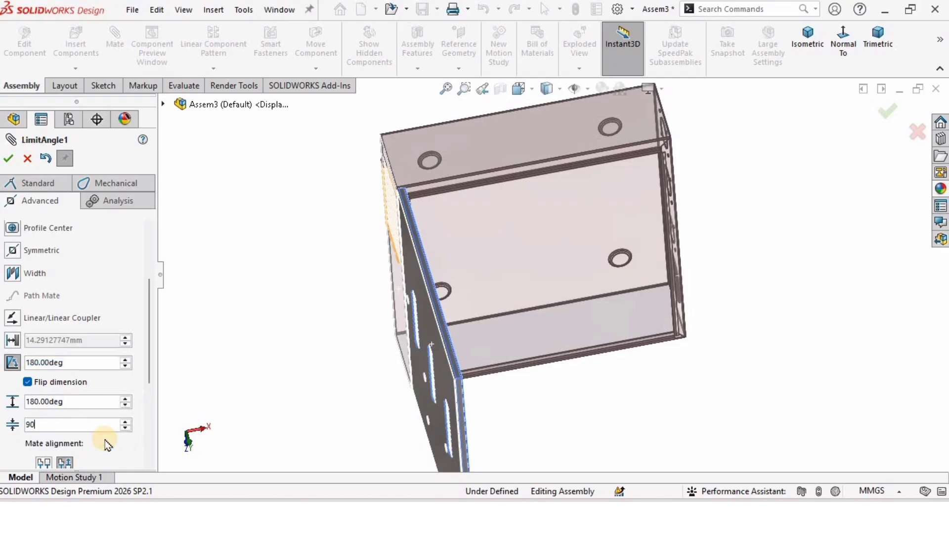
pyautogui.click(7, 158)
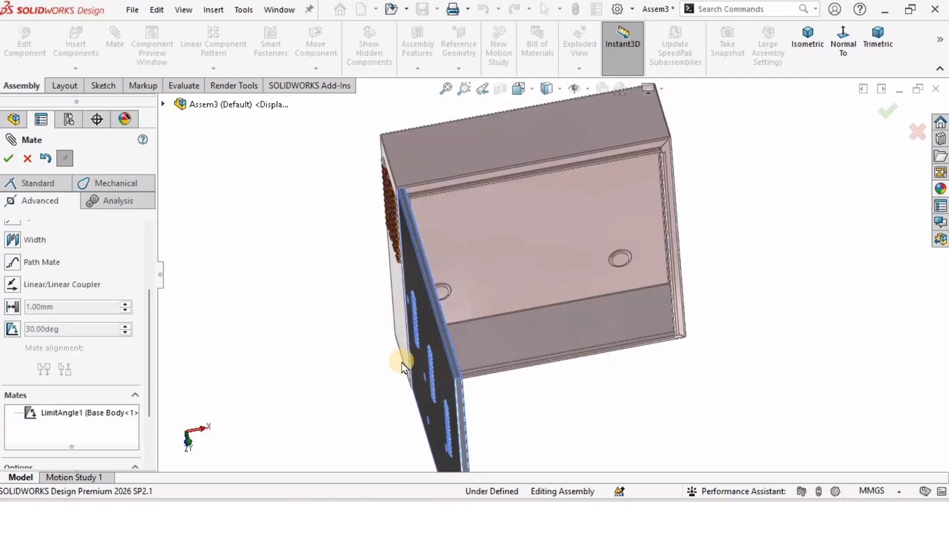
pyautogui.click(27, 159)
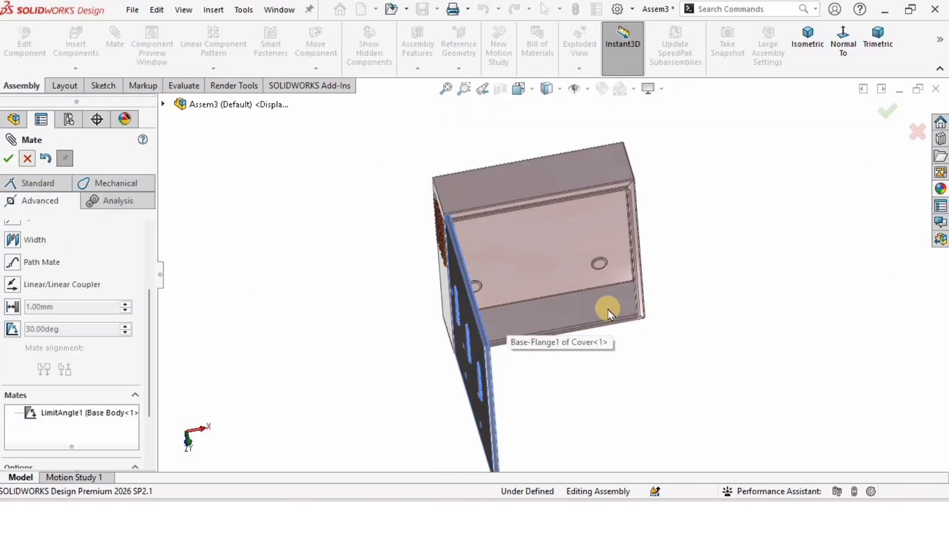
# Swing Cover fully closed and back open to check its angle limits on Base Body.
pyautogui.moveTo(577, 295); pyautogui.dragTo(516, 237, button='middle')
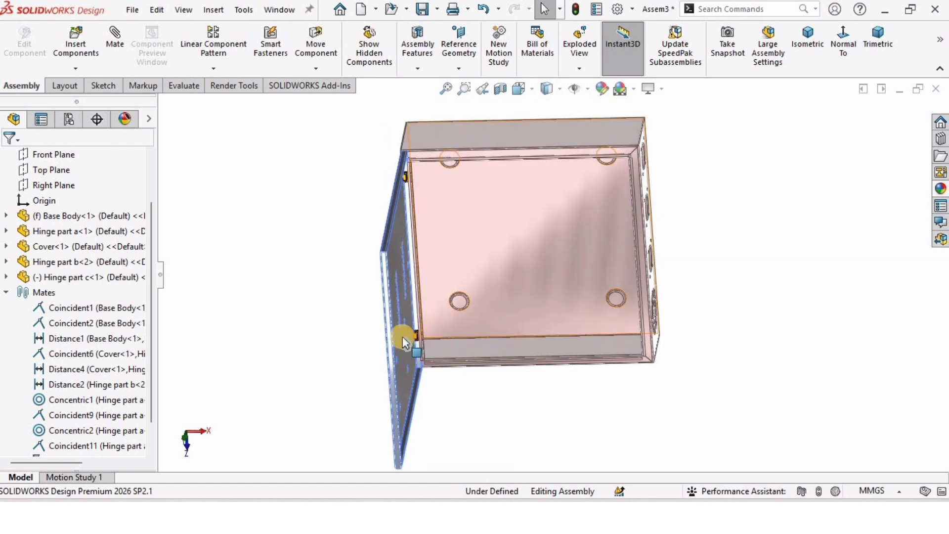
pyautogui.moveTo(388, 318); pyautogui.dragTo(716, 108)
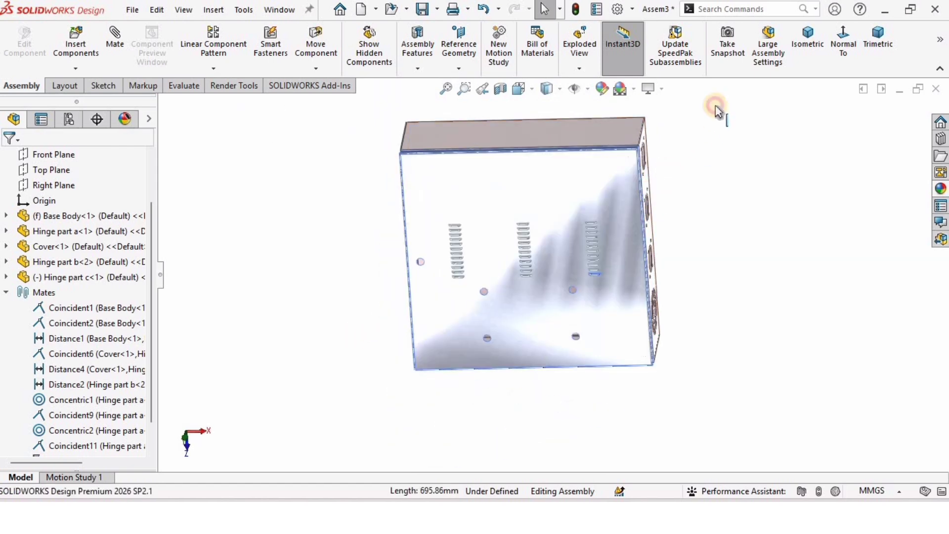
pyautogui.moveTo(617, 188); pyautogui.dragTo(541, 331)
pyautogui.moveTo(541, 331); pyautogui.dragTo(632, 249, button='middle')
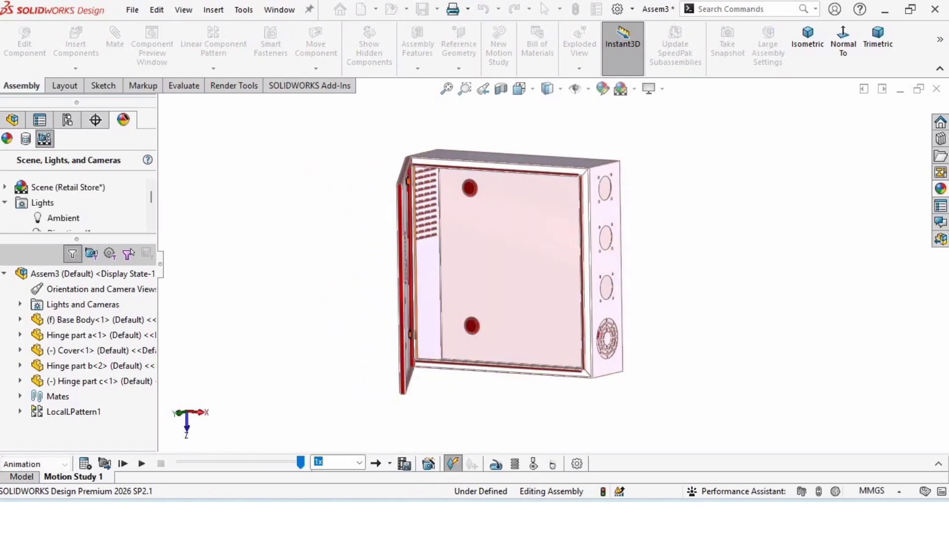
# In Motion Study 1, swing Cover on its hinges to a partly open position.
pyautogui.moveTo(532, 280); pyautogui.dragTo(502, 265, button='middle')
pyautogui.moveTo(479, 255); pyautogui.dragTo(494, 250)
pyautogui.moveTo(493, 250); pyautogui.dragTo(476, 239, button='middle')
pyautogui.moveTo(464, 229); pyautogui.dragTo(588, 255)
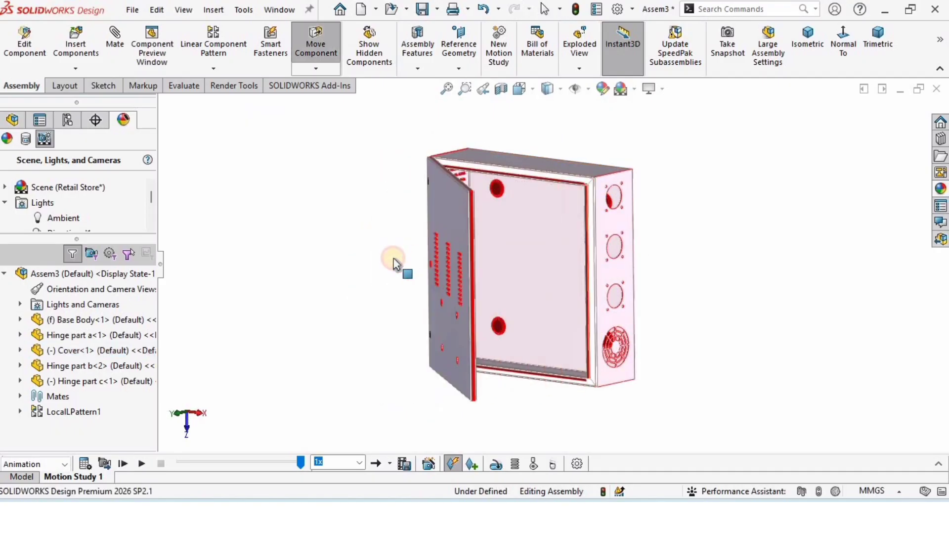